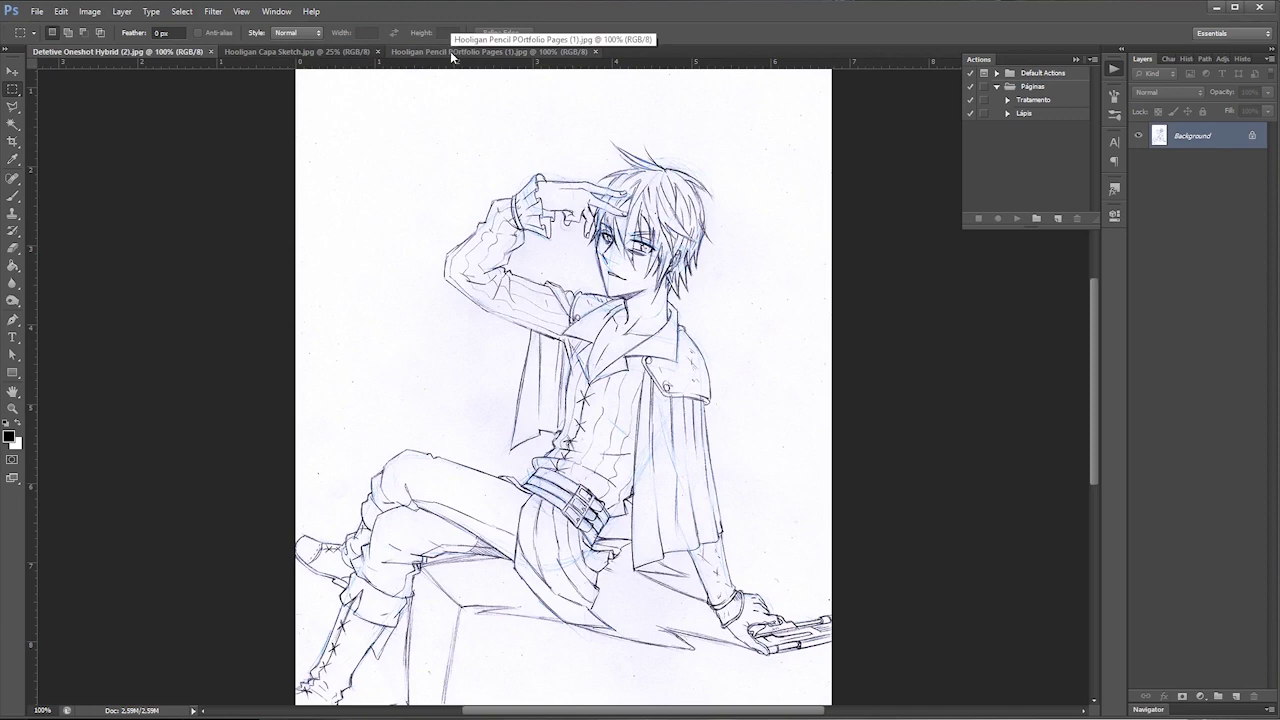
Step: Switch through the three open drawing scans to compare them
key(ctrl+Tab)
key(ctrl+Tab)
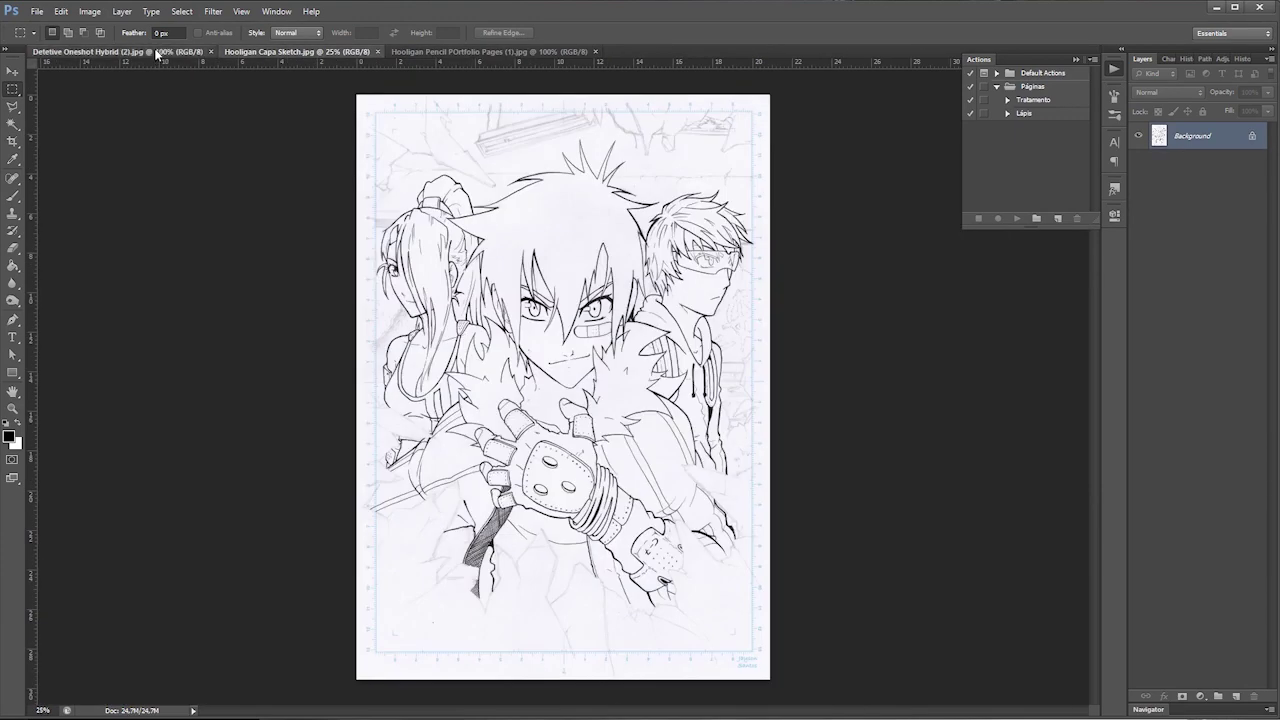
click(157, 53)
click(260, 53)
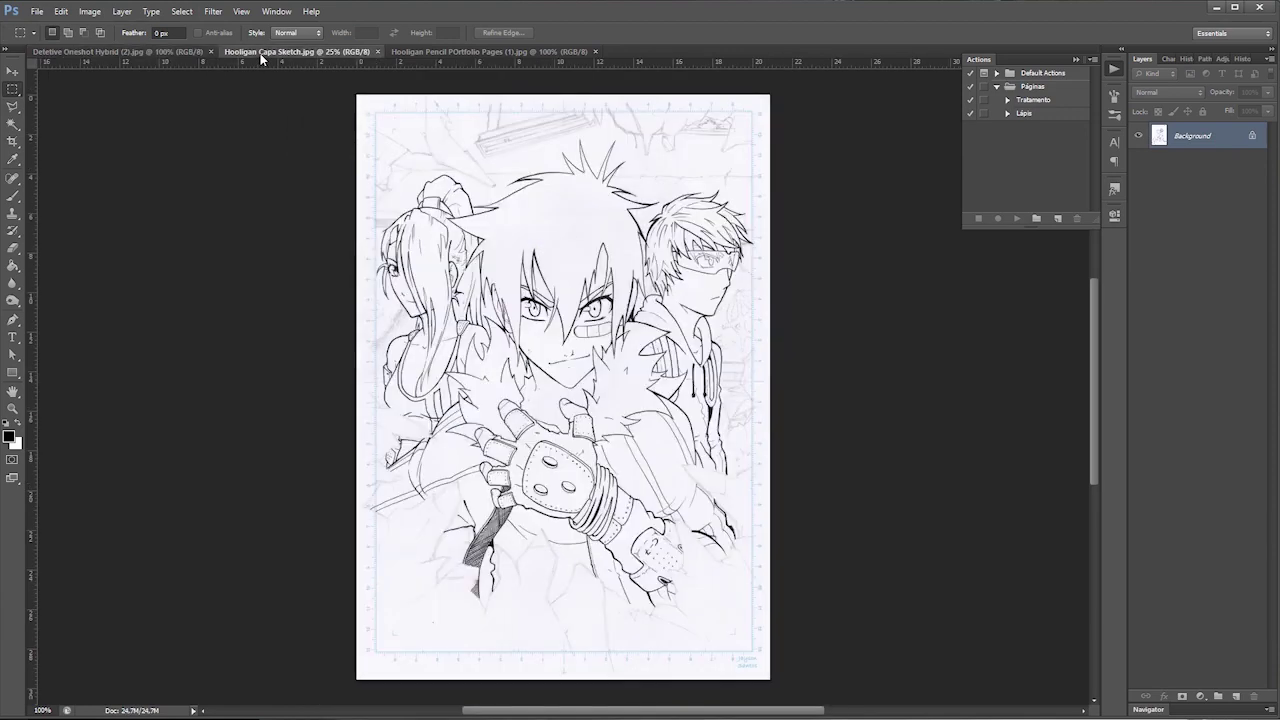
click(487, 51)
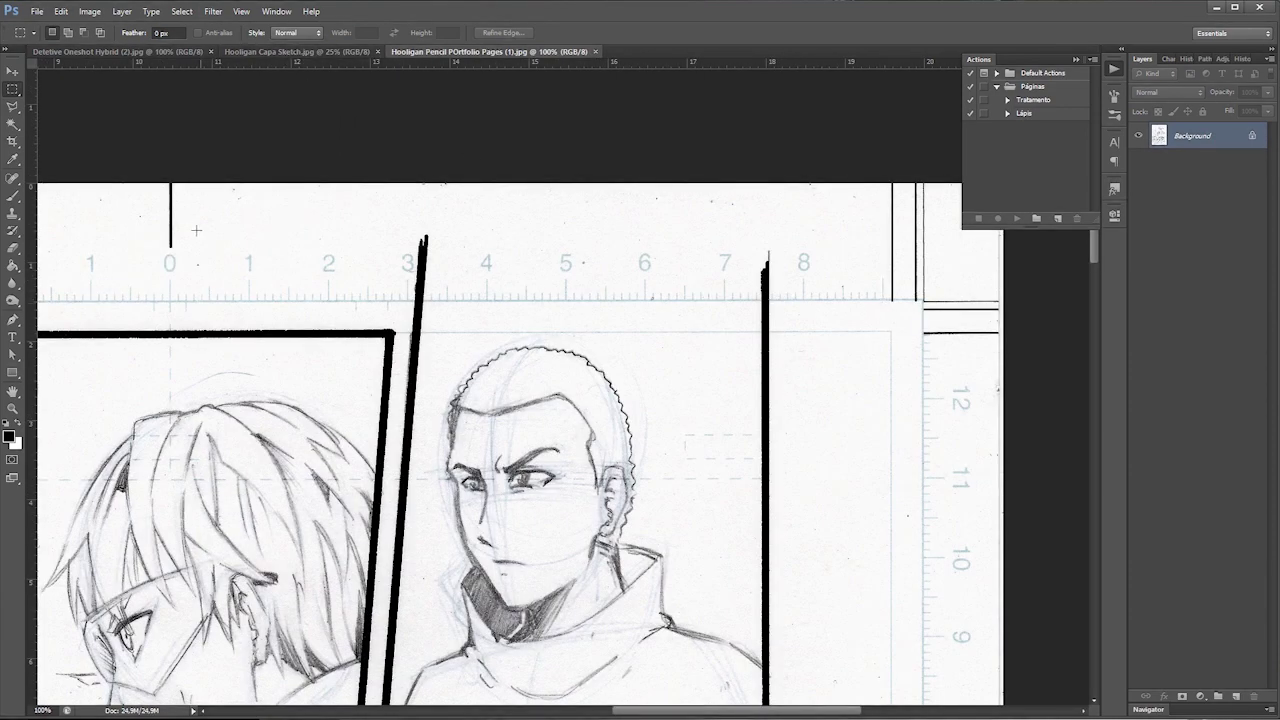
Step: Examine the upper part of the Hooligan Capa Sketch scan up close, including its ruler guides and background pencil lines
click(338, 51)
key(ctrl+plus)
key(ctrl+plus)
key(ctrl+plus)
scroll(925, 218, up, 3)
scroll(877, 291, up, 5)
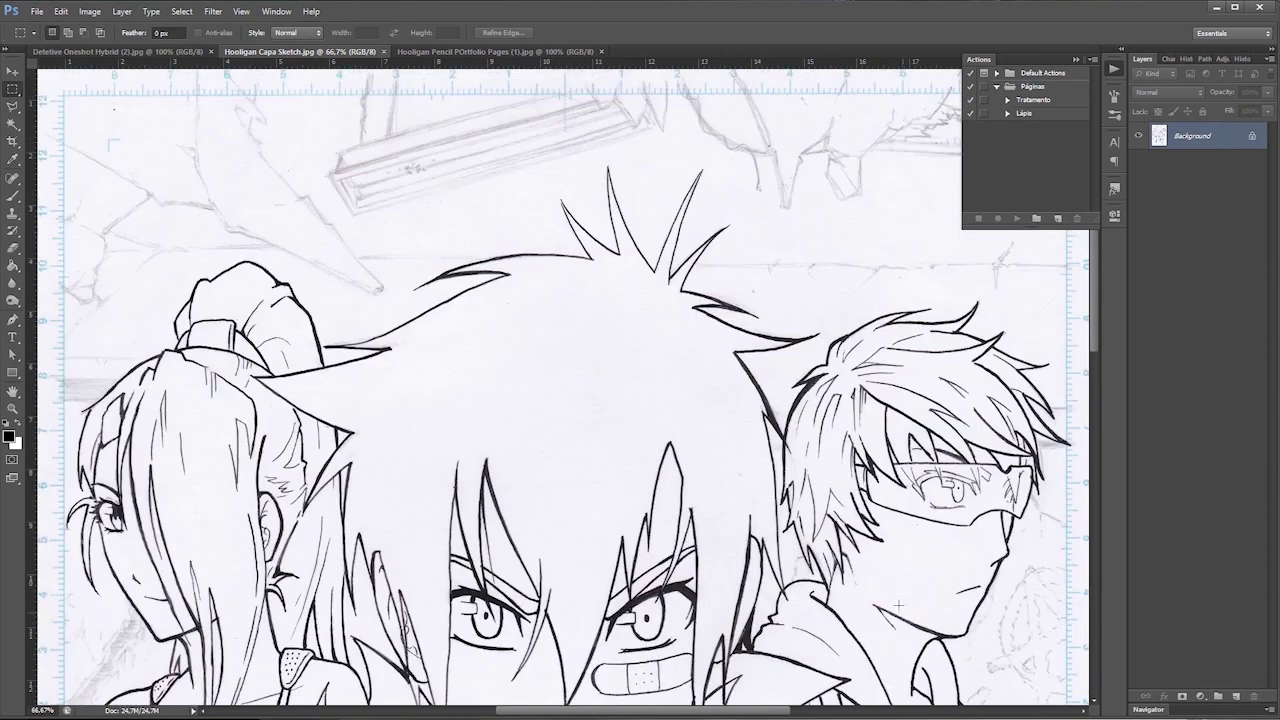
scroll(880, 642, right, 5)
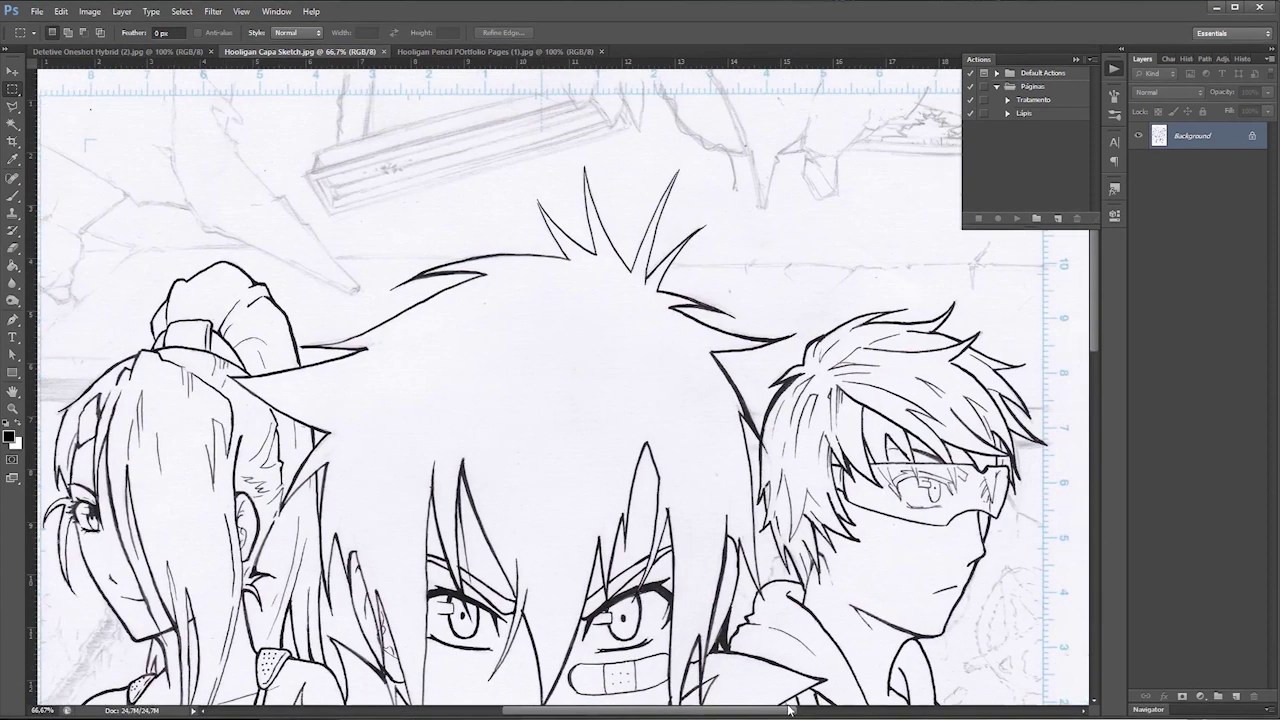
scroll(1092, 330, up, 2)
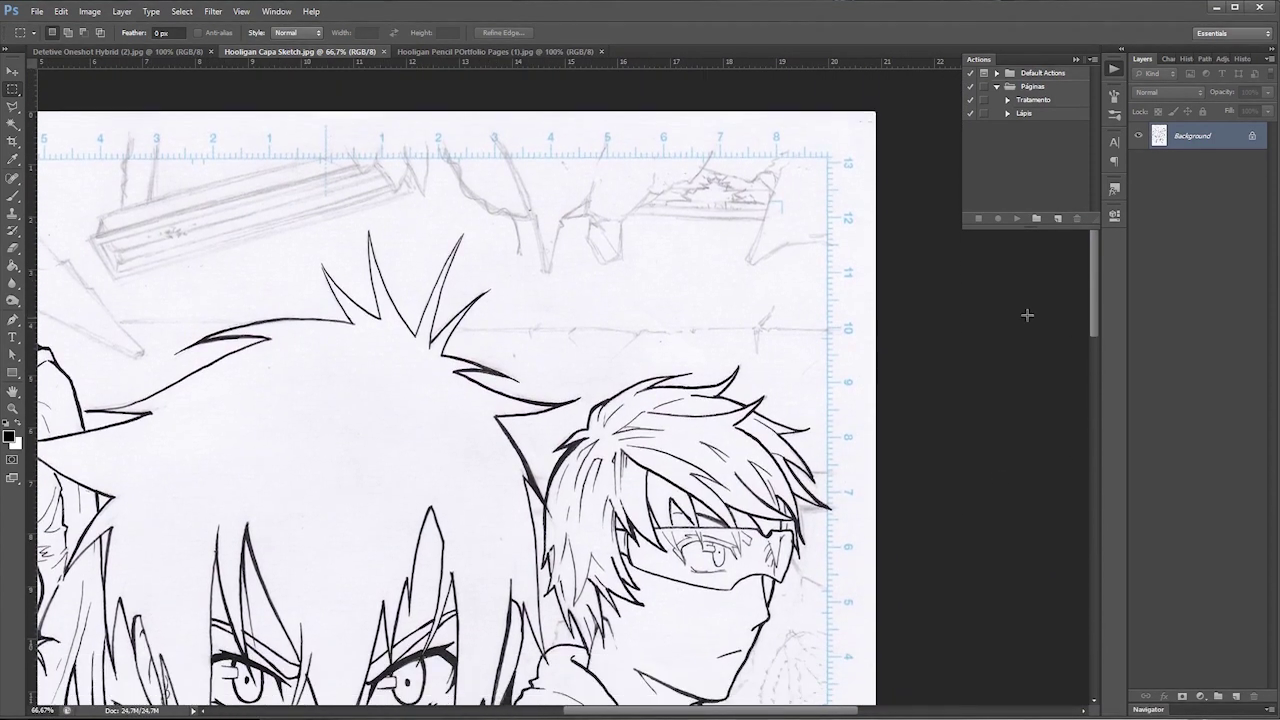
Step: Examine the blue construction lines in the Detetive Oneshot Hybrid drawing up close, from the face down to the belt and hand
click(129, 52)
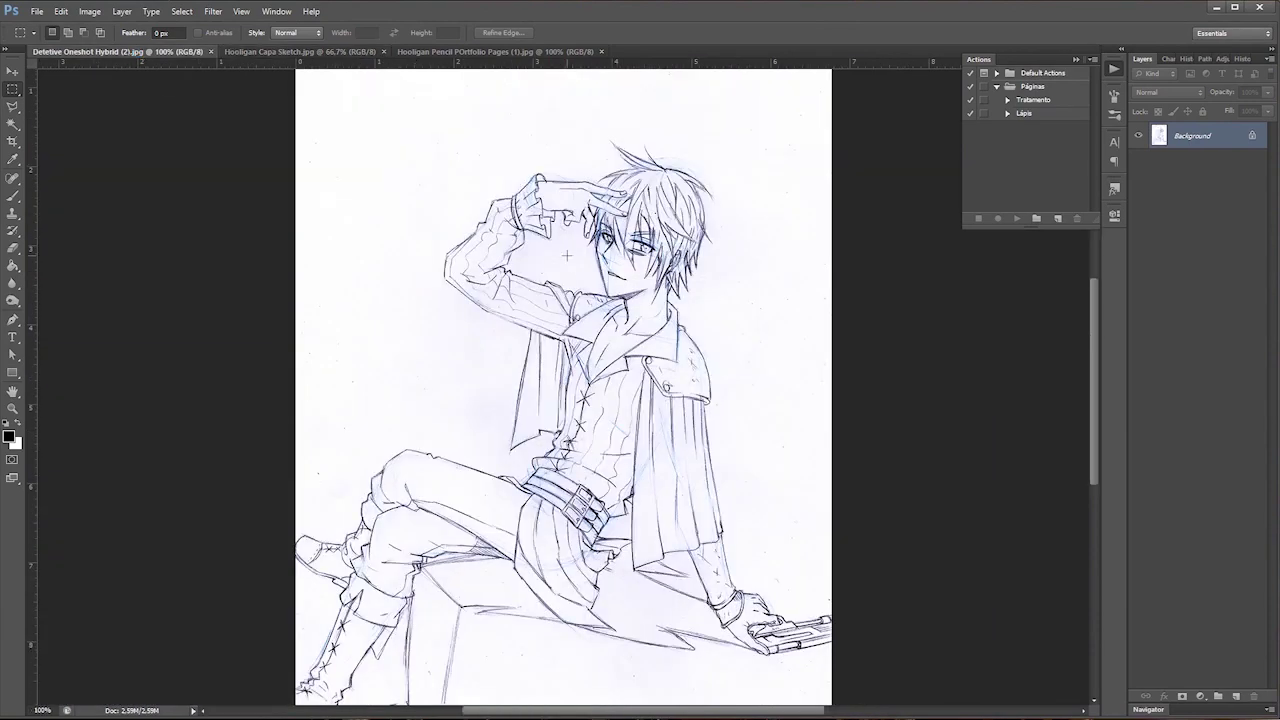
key(ctrl+plus)
key(ctrl+plus)
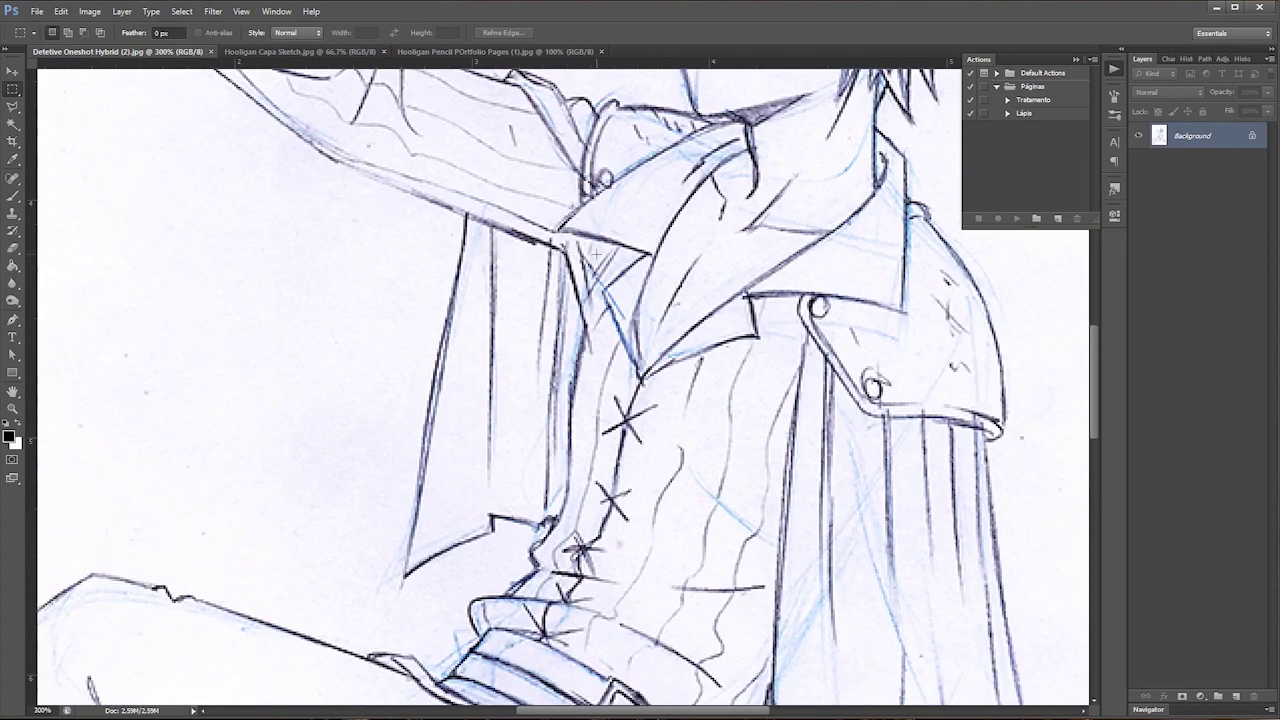
scroll(596, 253, up, 5)
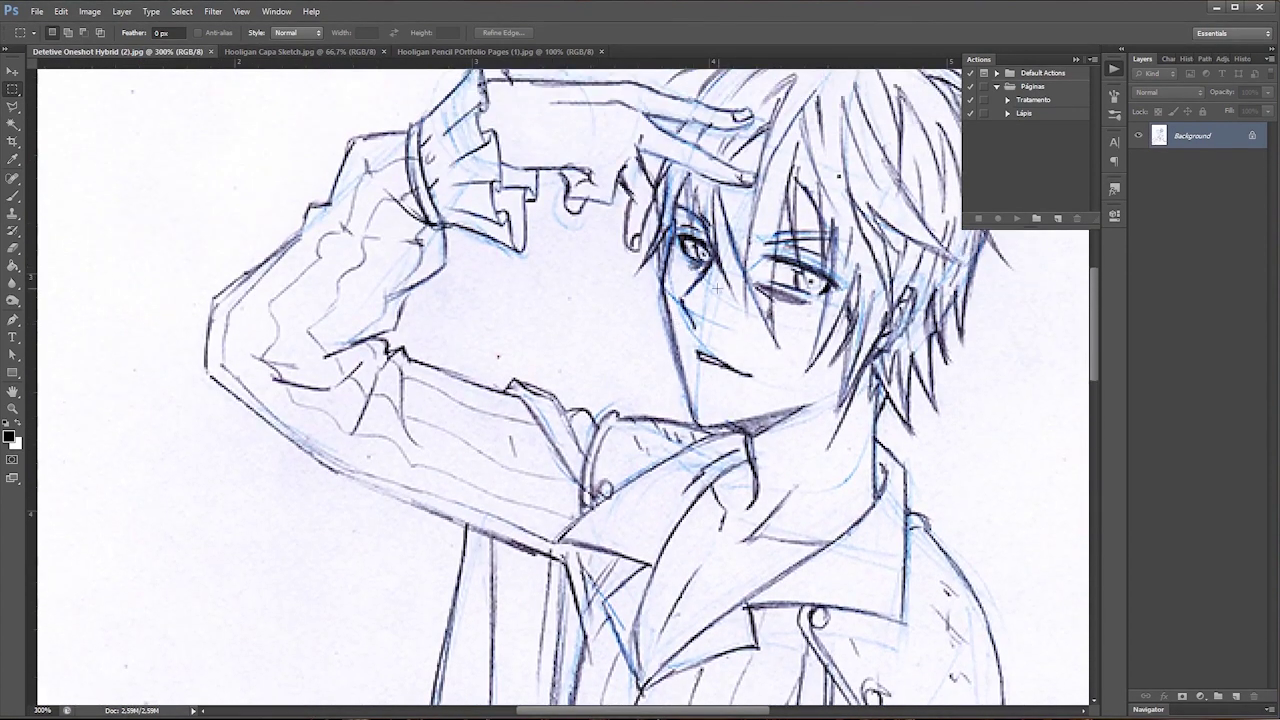
scroll(717, 289, up, 1)
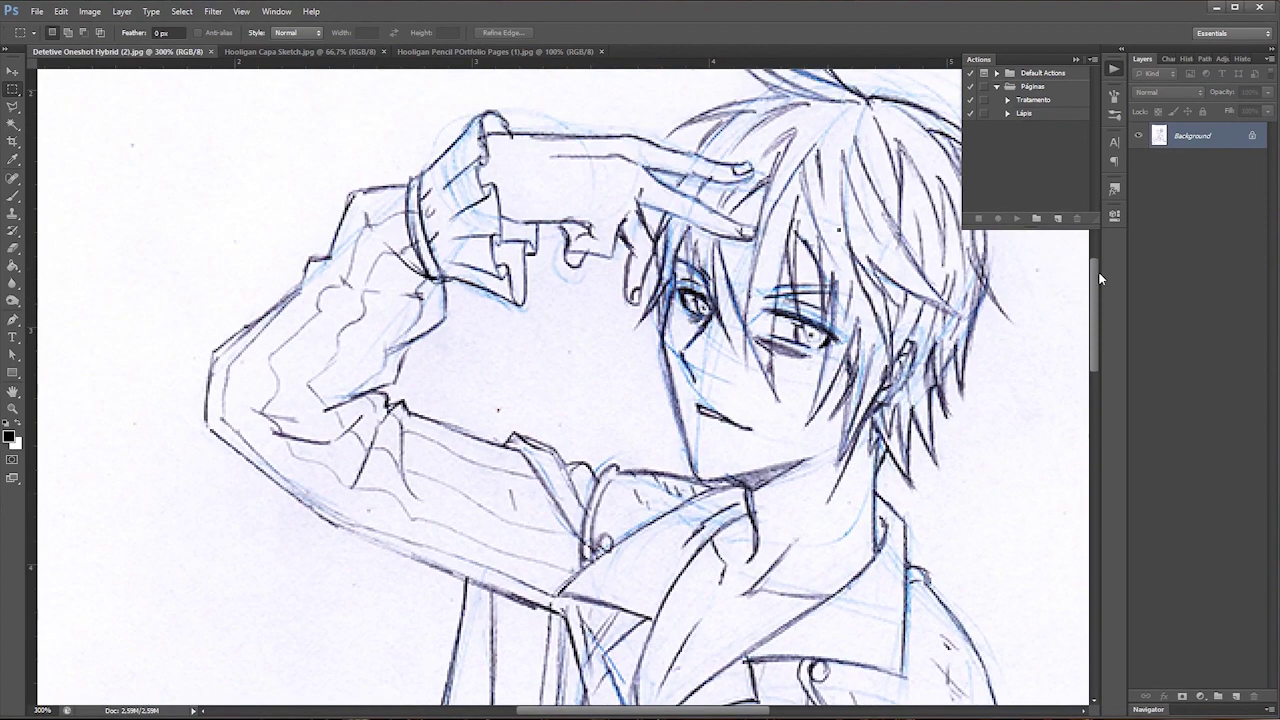
drag(1093, 278, 1106, 408)
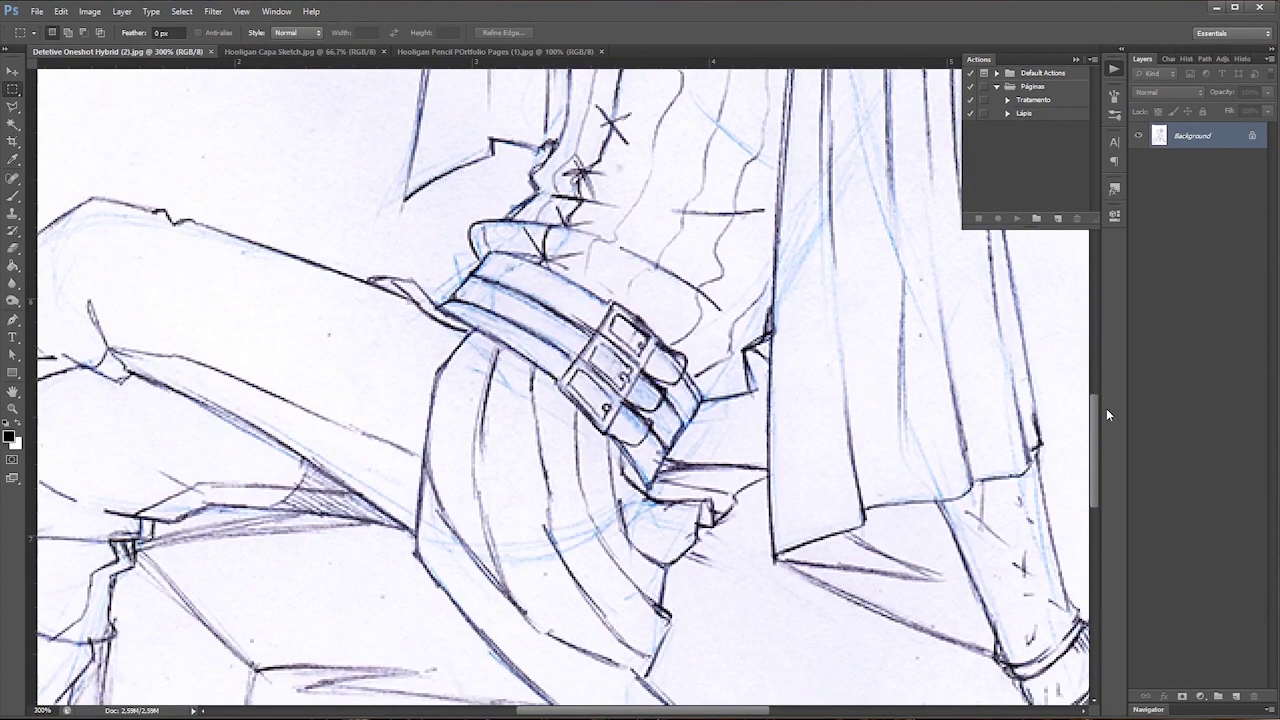
scroll(490, 507, down, 3)
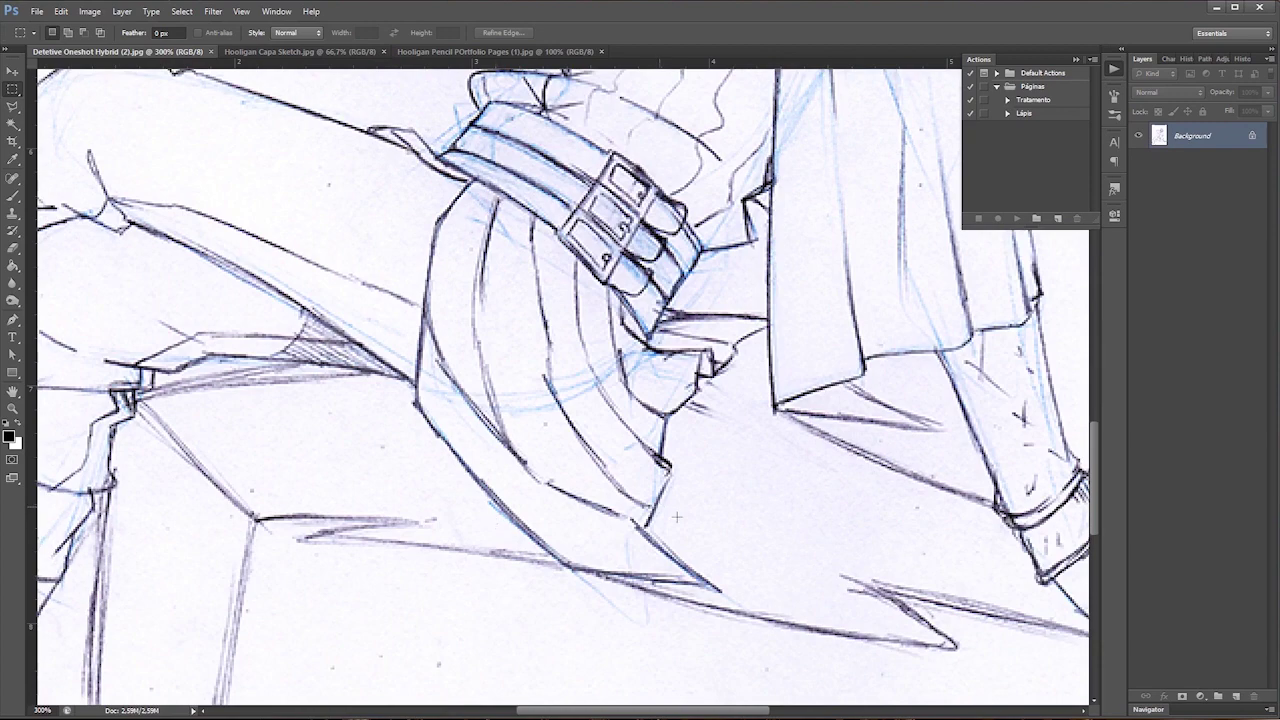
drag(722, 714, 810, 714)
drag(1096, 497, 1075, 300)
key(ctrl+minus)
key(ctrl+minus)
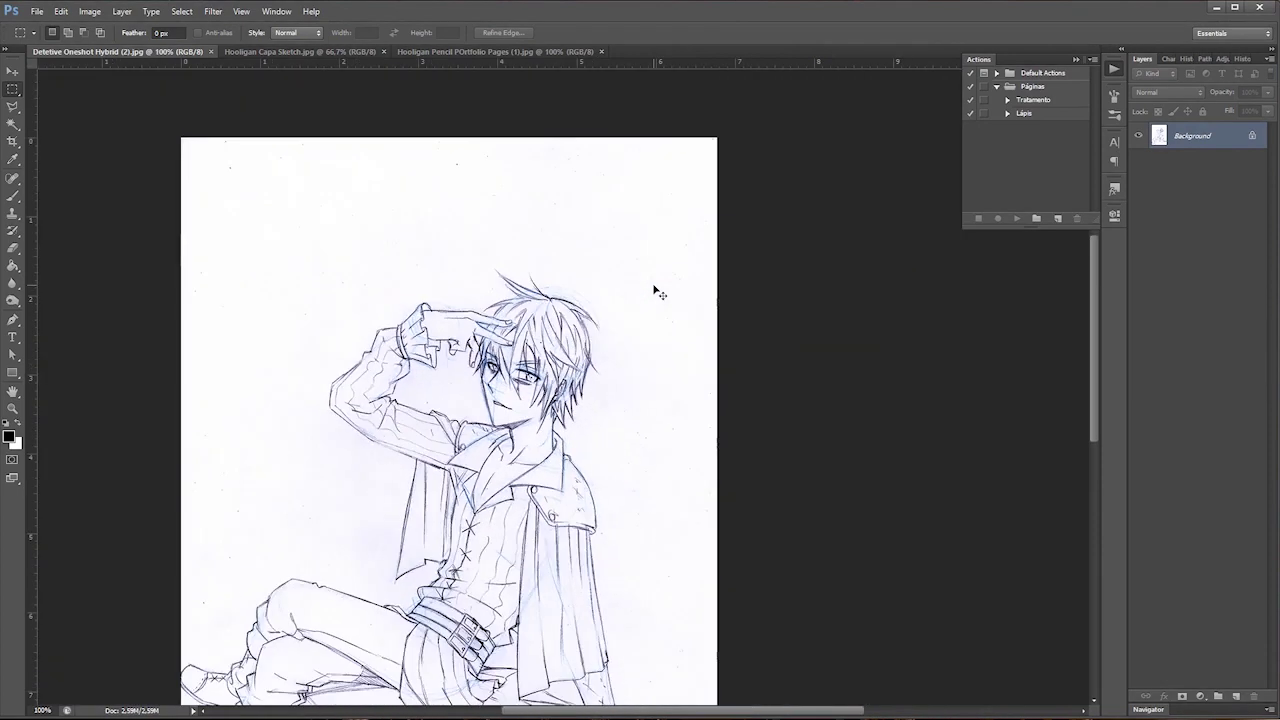
scroll(653, 285, down, 4)
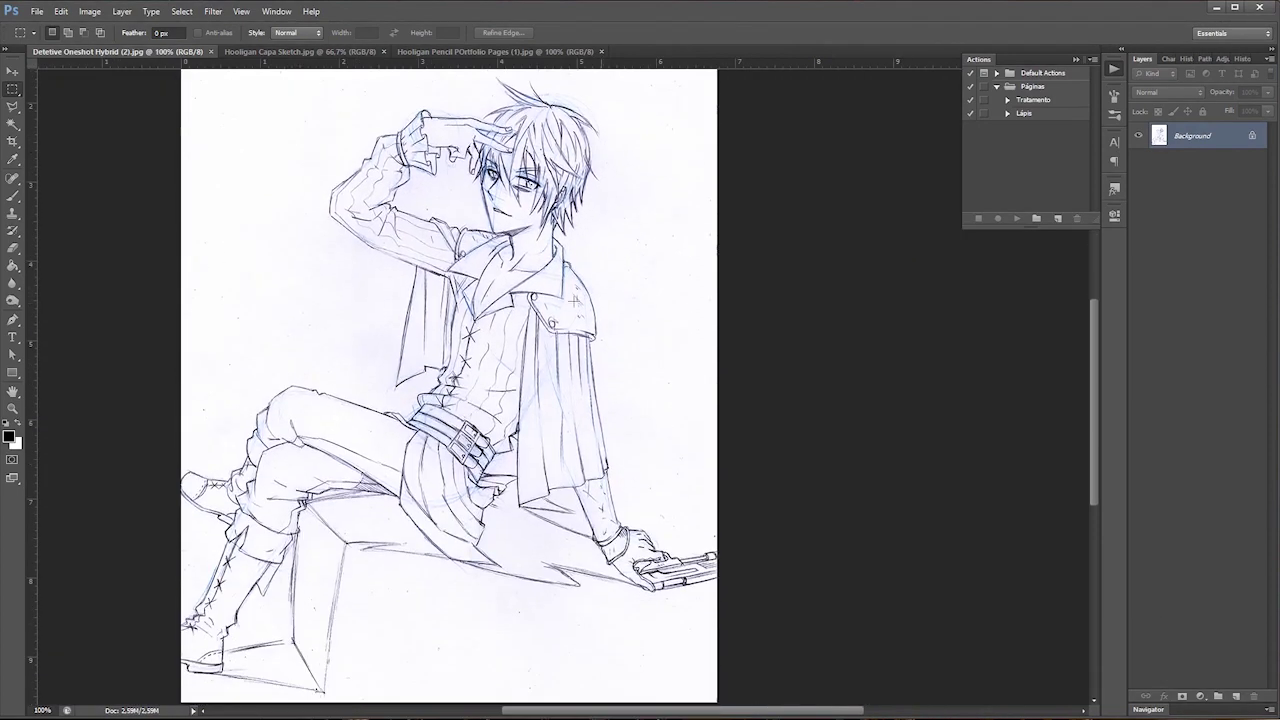
scroll(622, 288, down, 2)
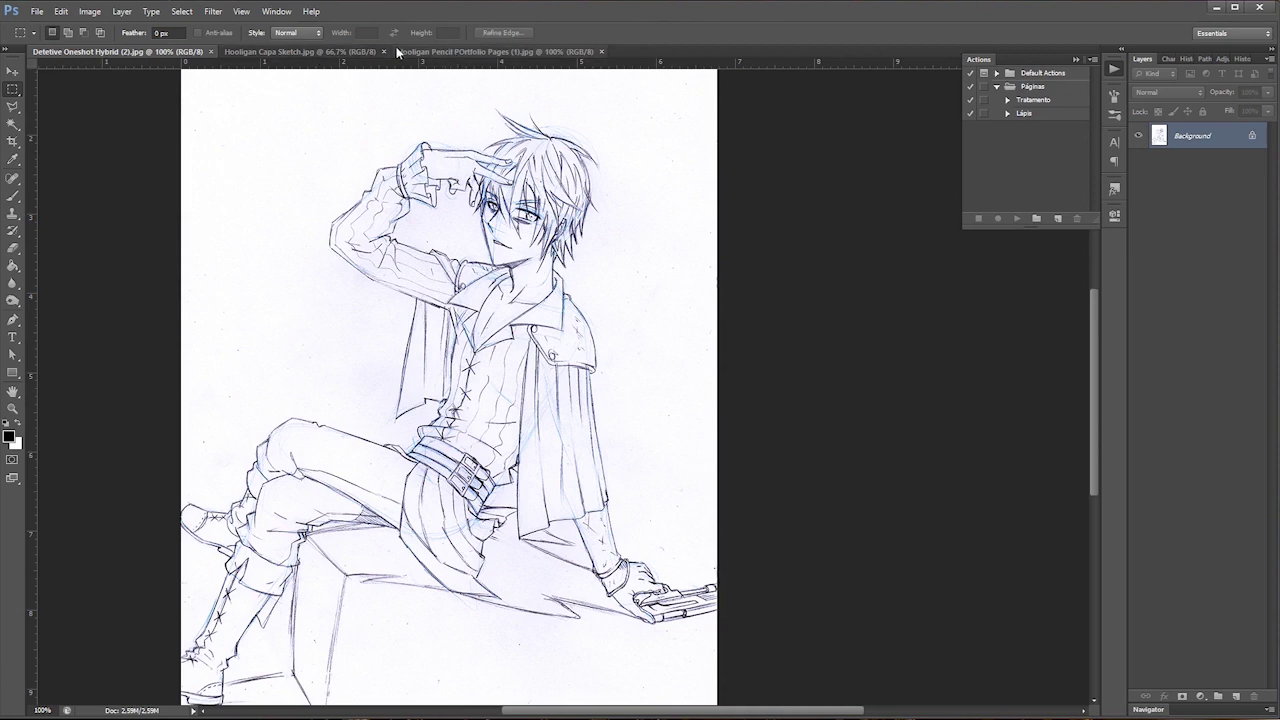
Step: Collapse the Actions palette and examine the upper-right panel of the Hooligan Pencil POrtfolio page up close
click(430, 52)
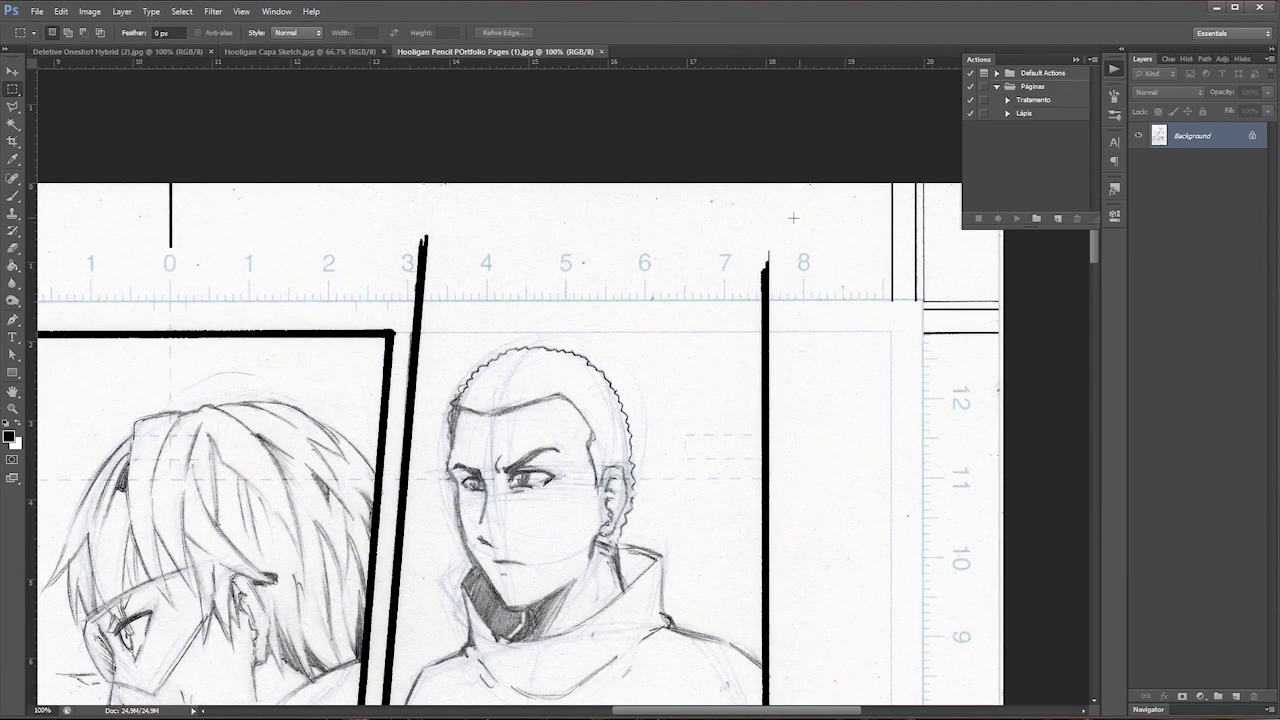
click(1112, 69)
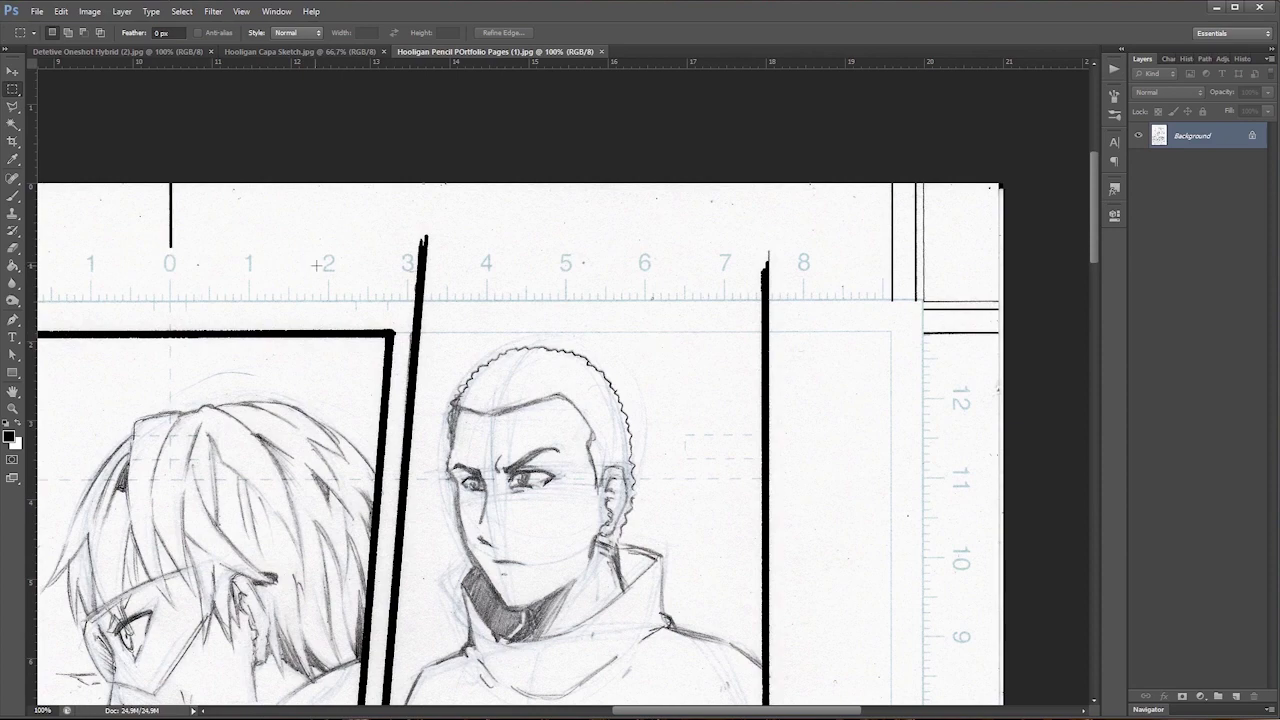
key(ctrl+plus)
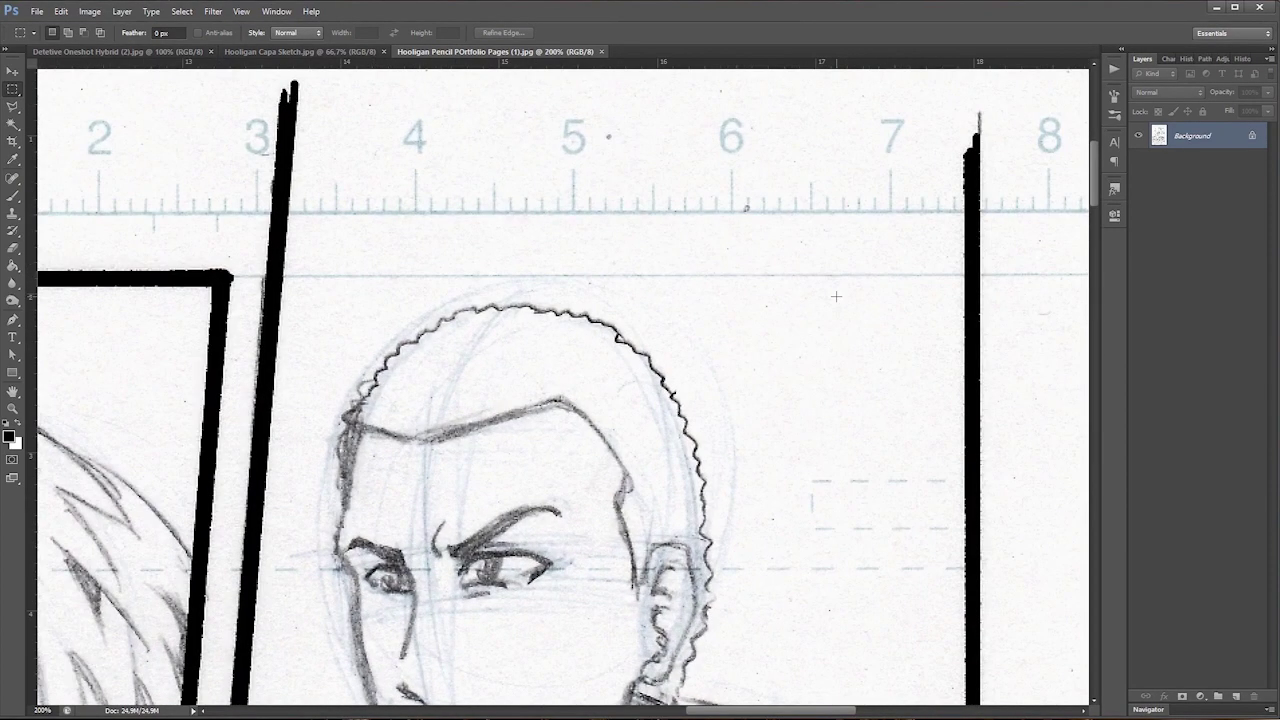
scroll(804, 281, up, 2)
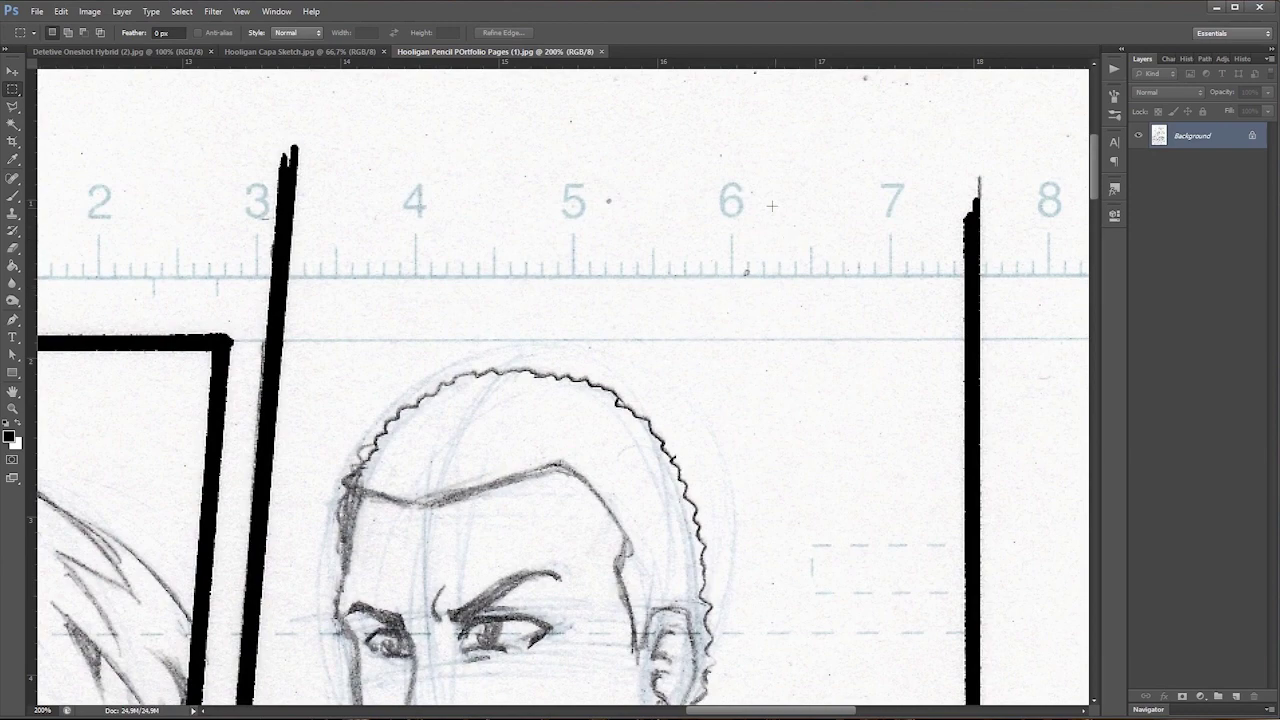
key(ctrl+minus)
key(ctrl+minus)
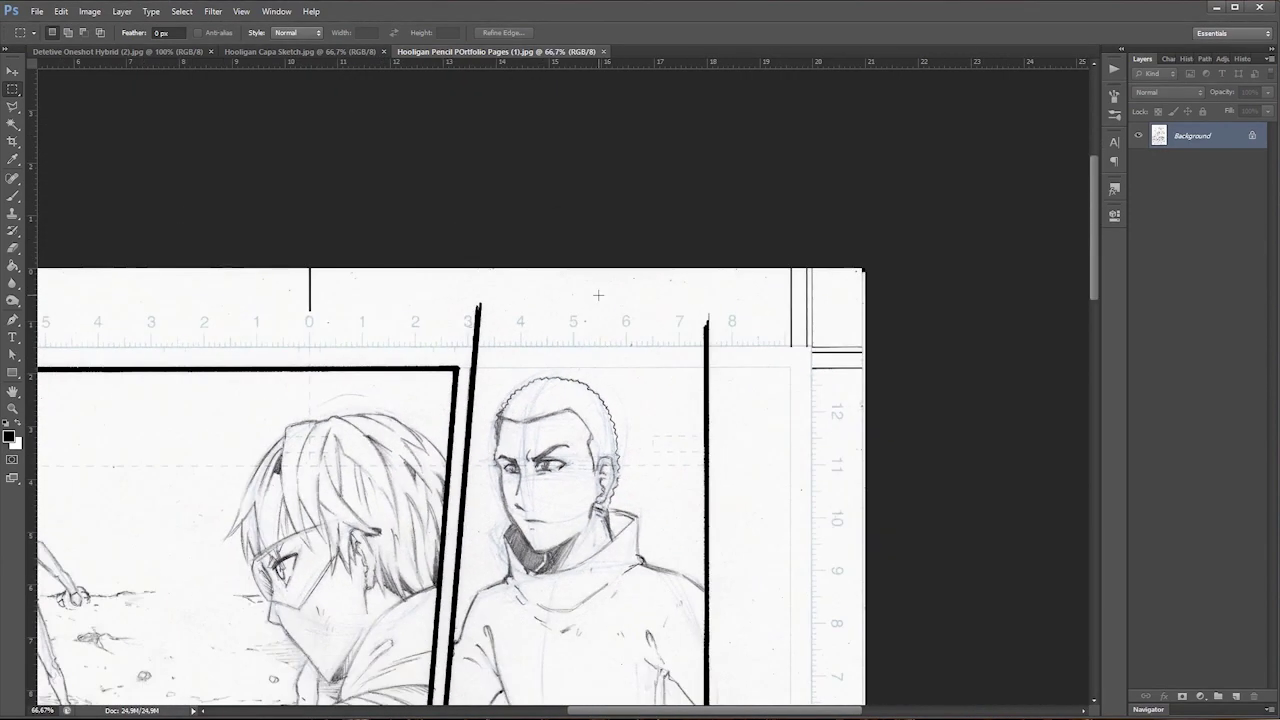
Step: Return to the Hooligan Capa Sketch document and view it at 50%
click(325, 54)
key(ctrl+minus)
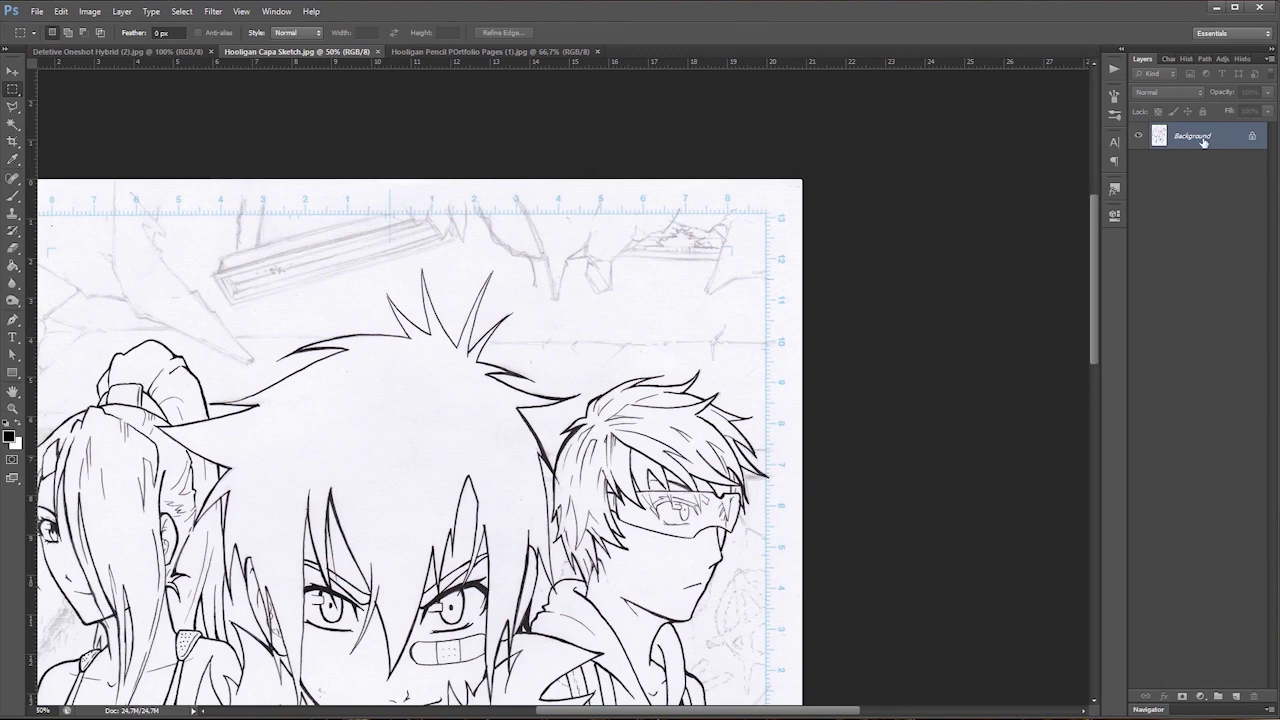
key(ctrl+u)
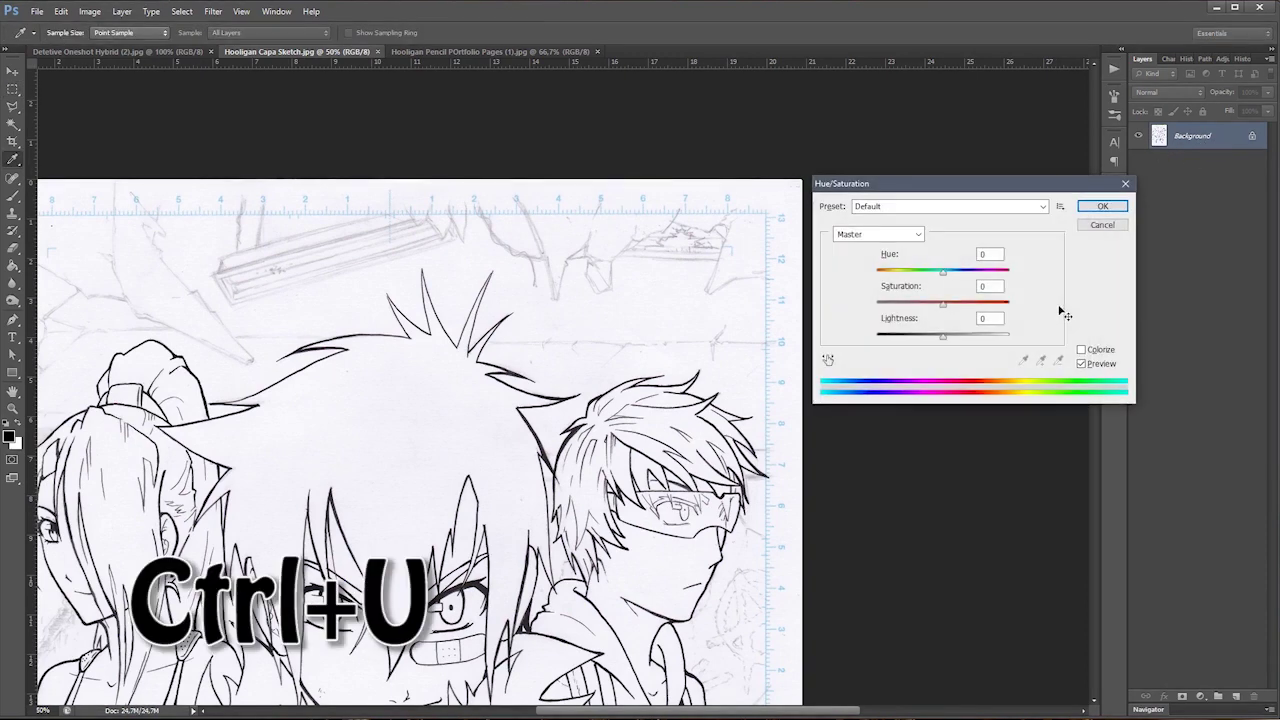
drag(840, 190, 823, 189)
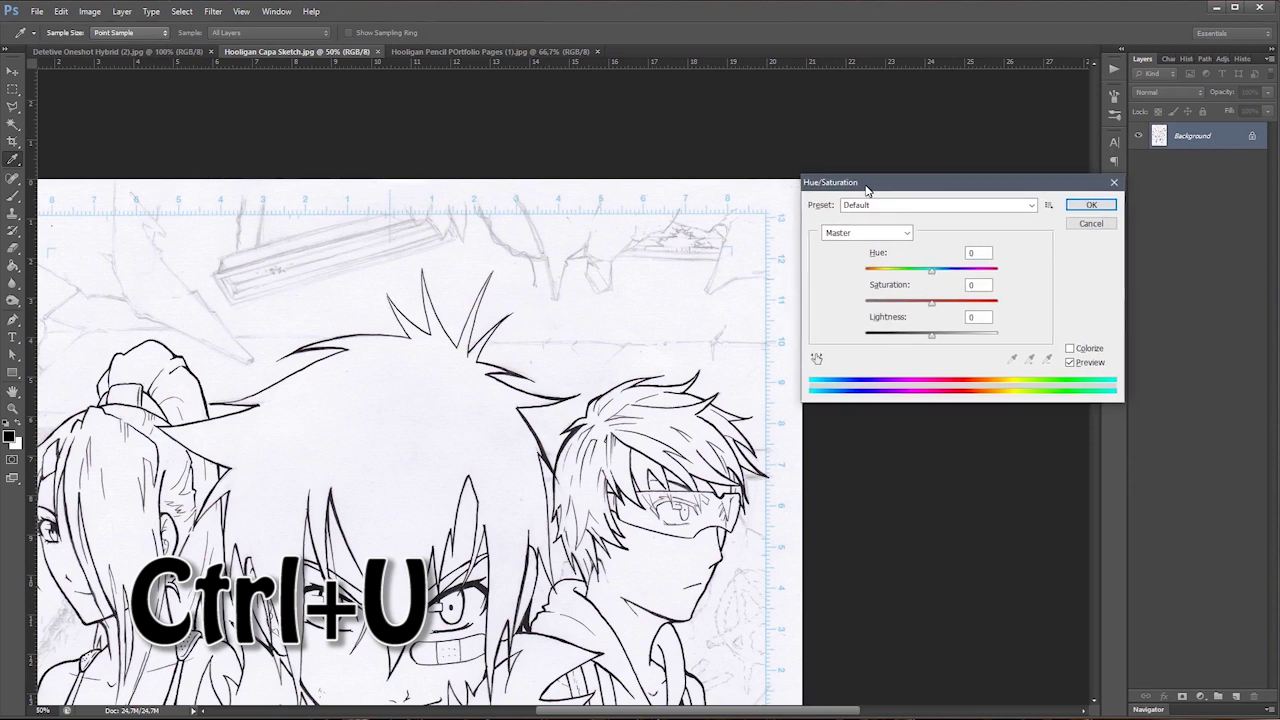
click(1087, 223)
right_click(1220, 147)
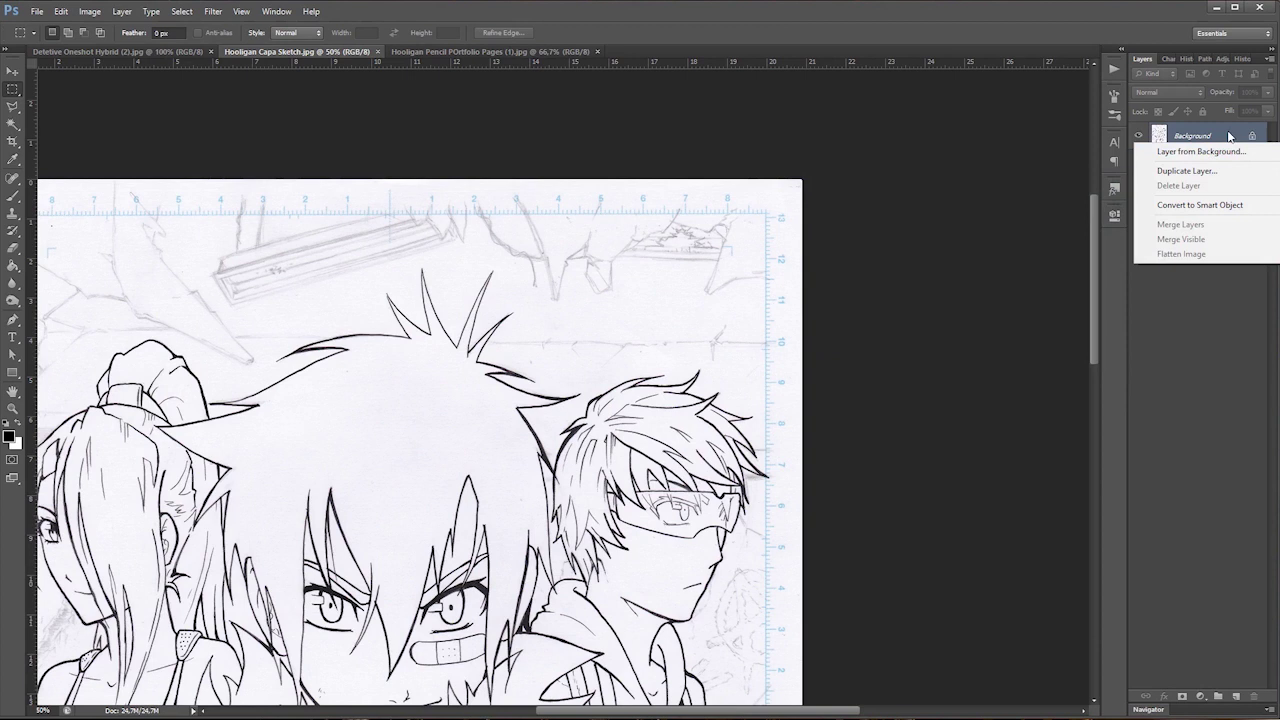
click(1229, 136)
right_click(1230, 142)
click(1230, 136)
double_click(1222, 143)
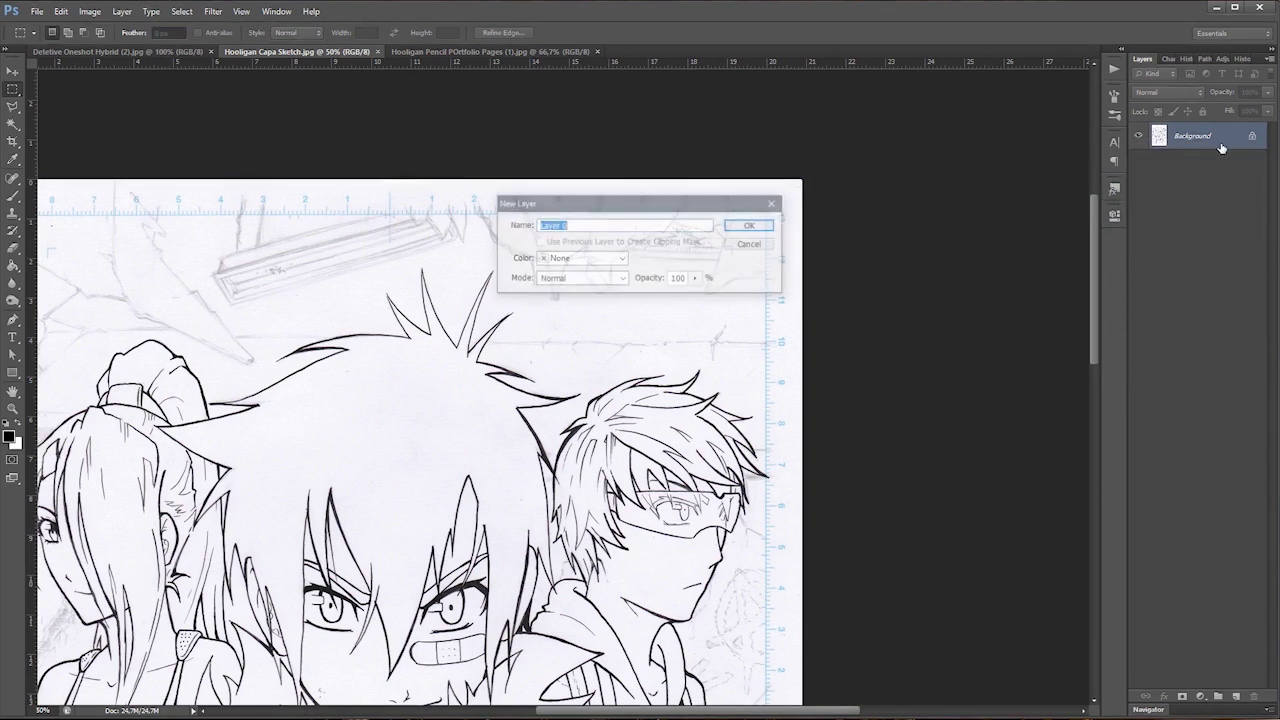
click(752, 227)
right_click(1199, 140)
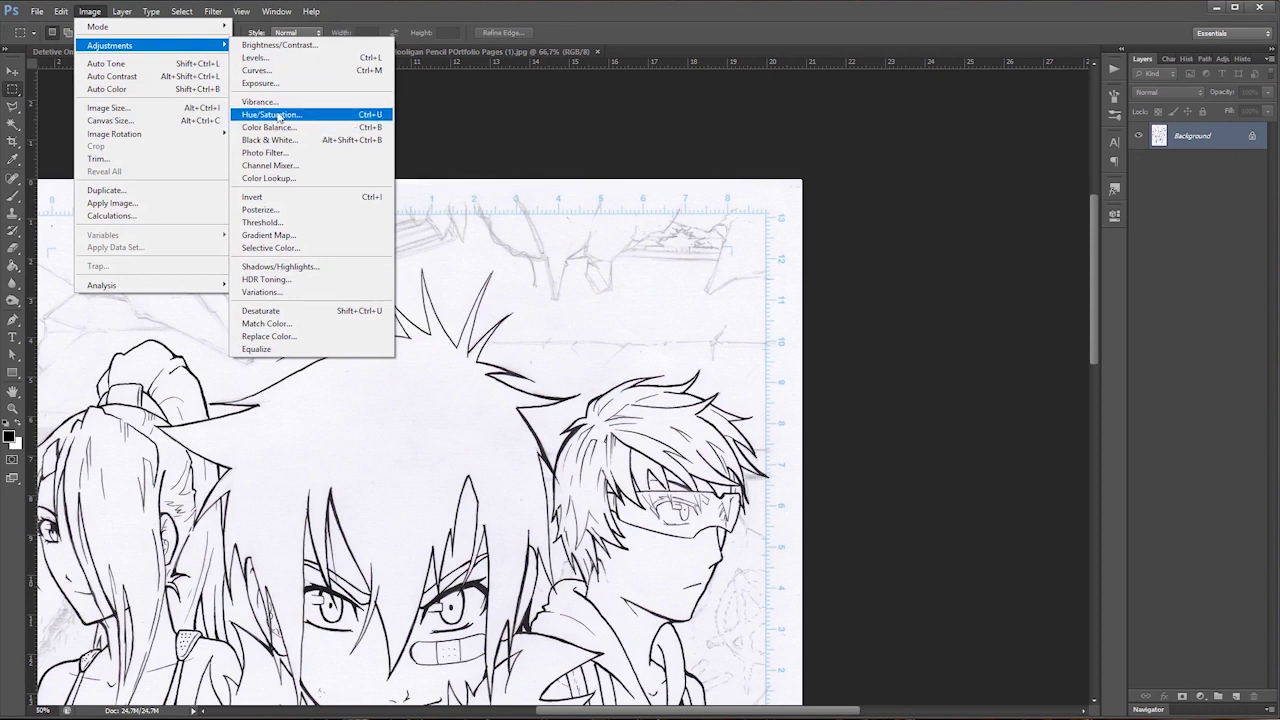
right_click(1190, 138)
click(904, 138)
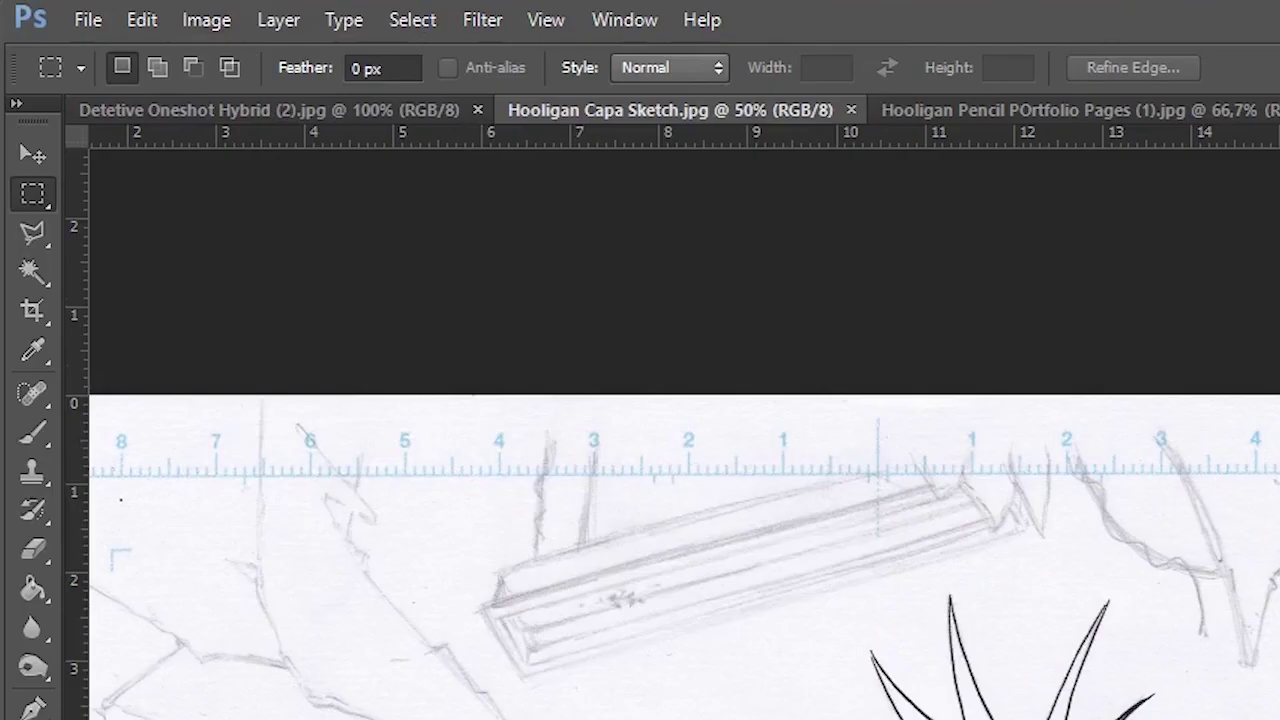
Step: Open the Hue/Saturation adjustment for the cover sketch and set the lightness of the Cyans to +100
click(206, 20)
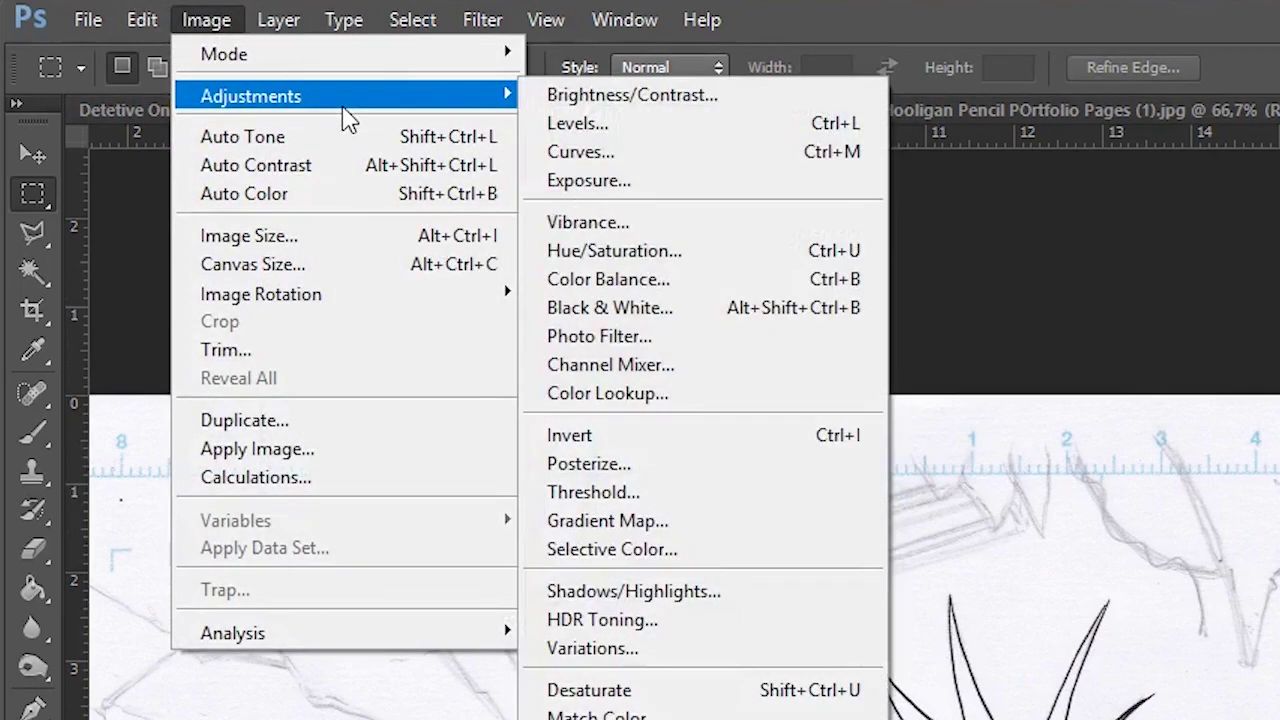
mouse_move(470, 105)
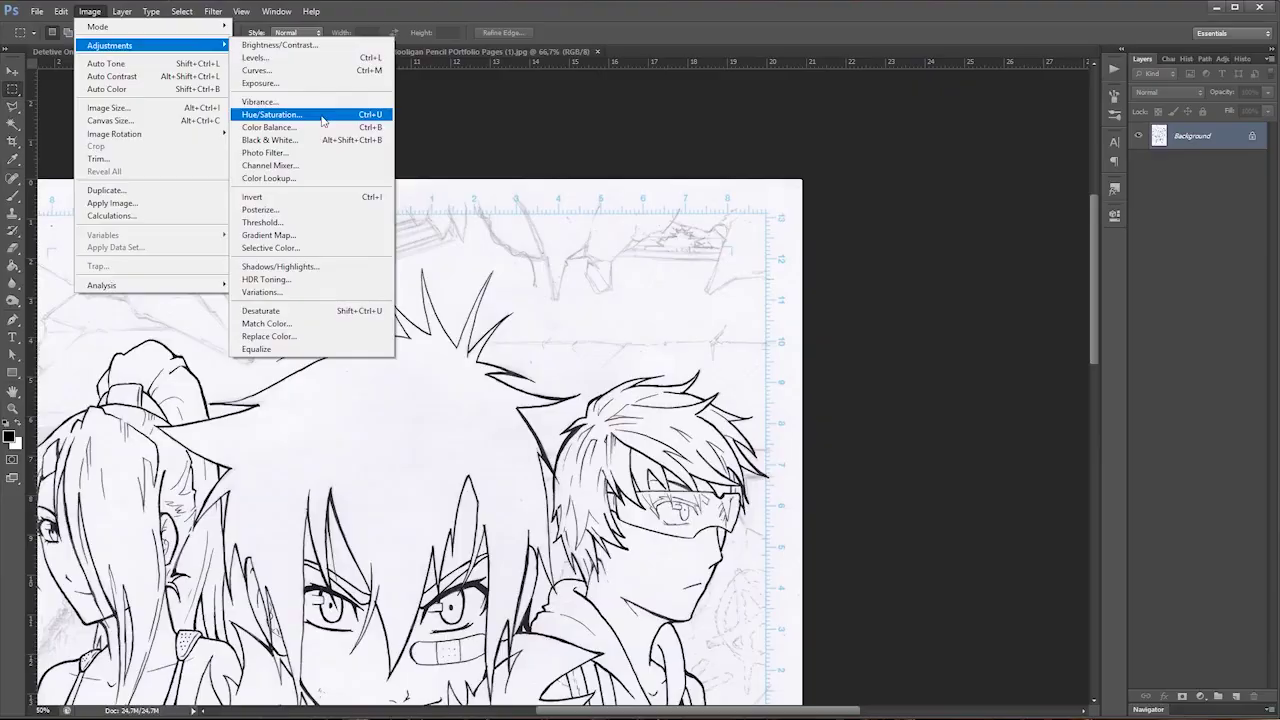
click(730, 255)
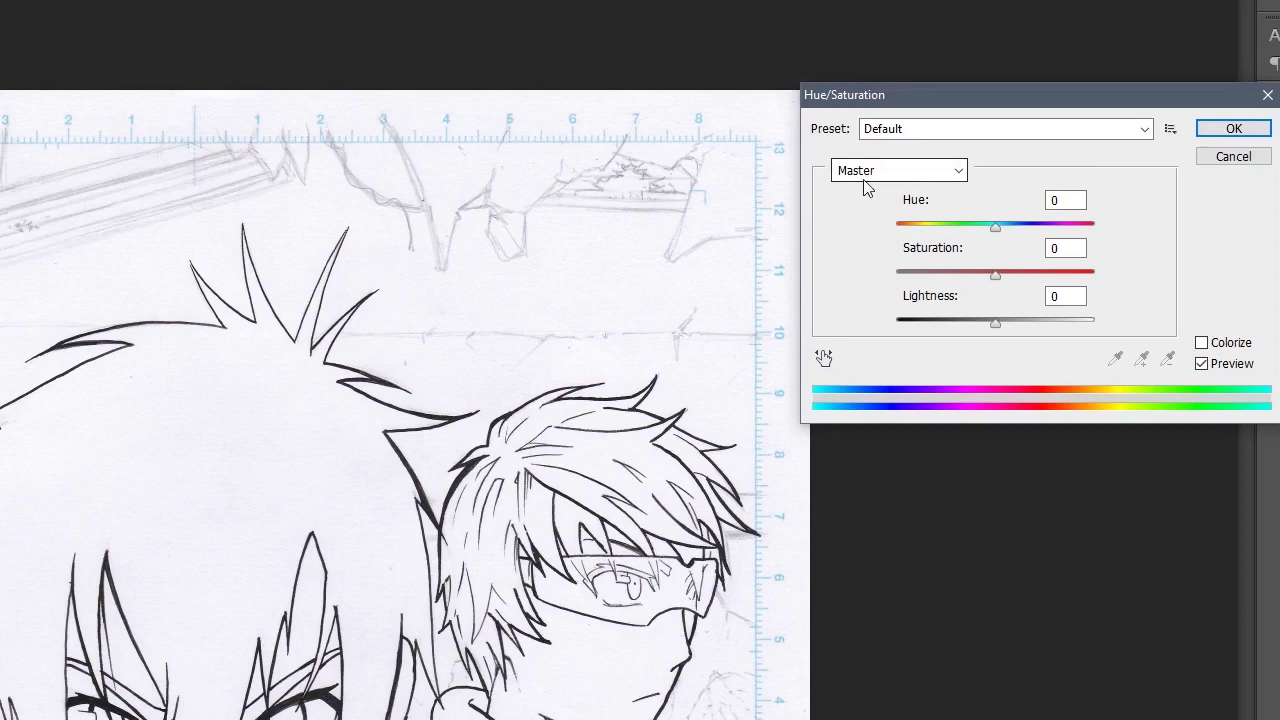
click(960, 173)
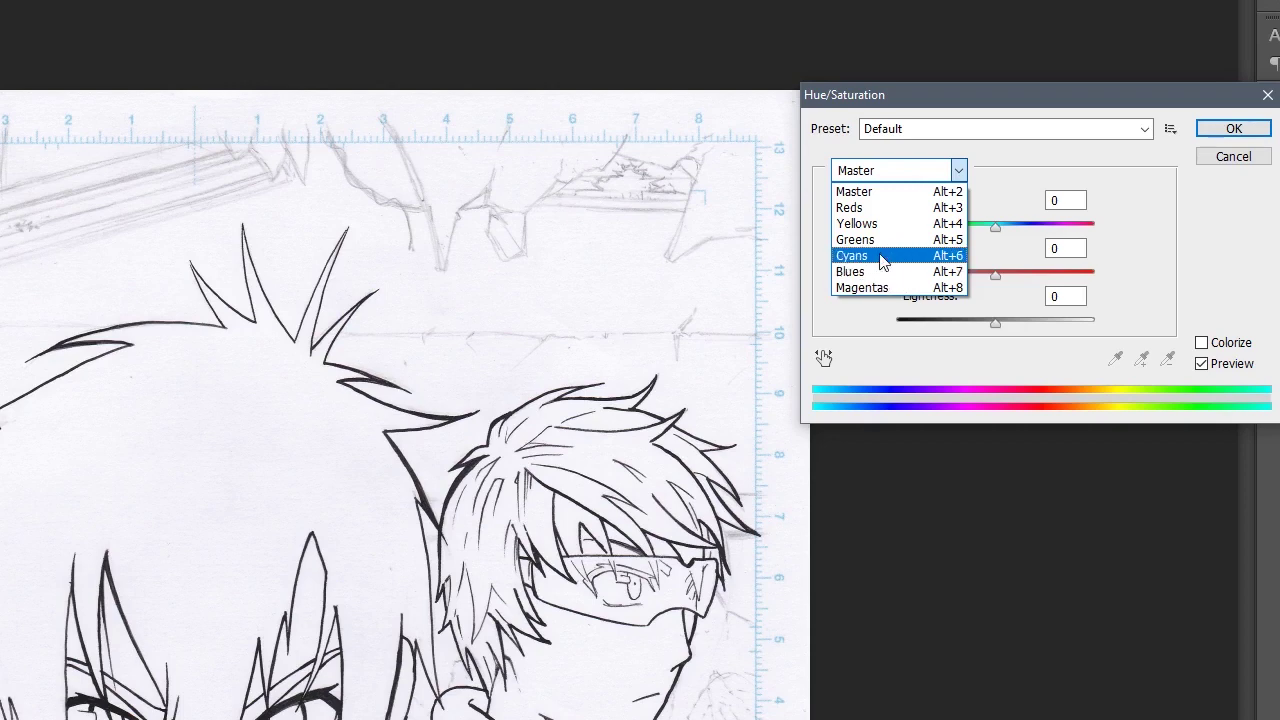
click(880, 256)
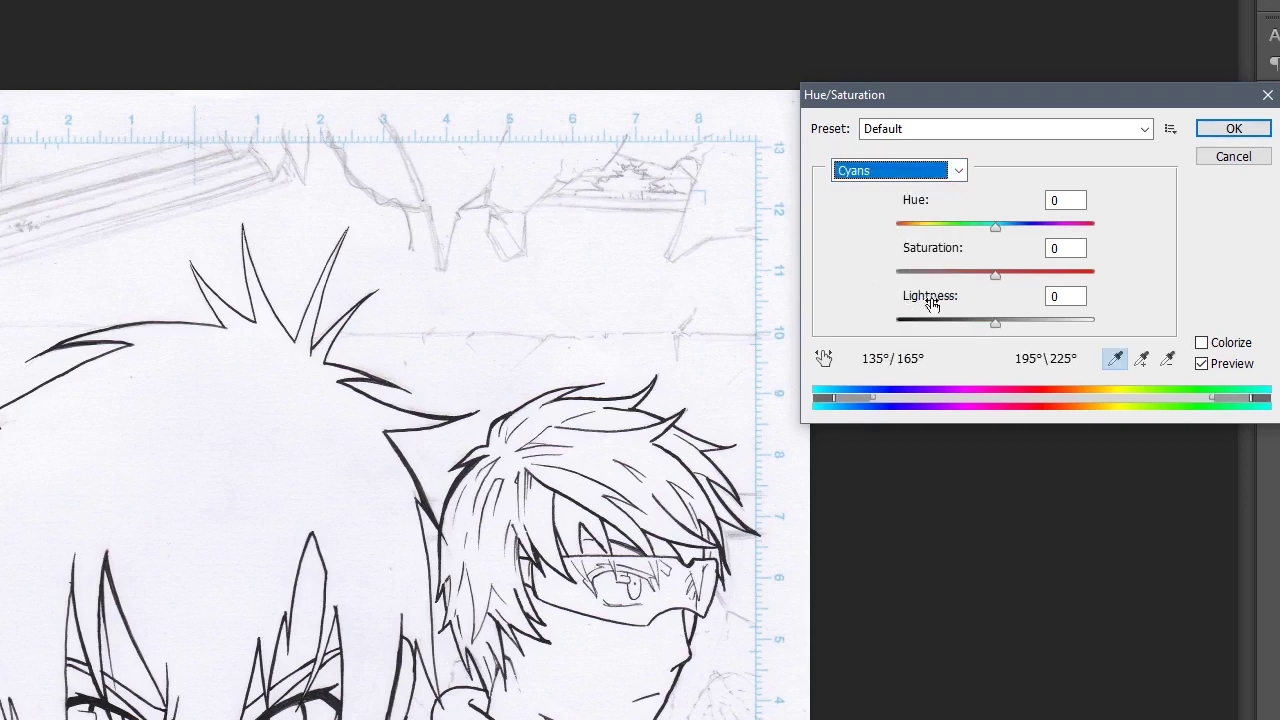
drag(1001, 325, 1129, 329)
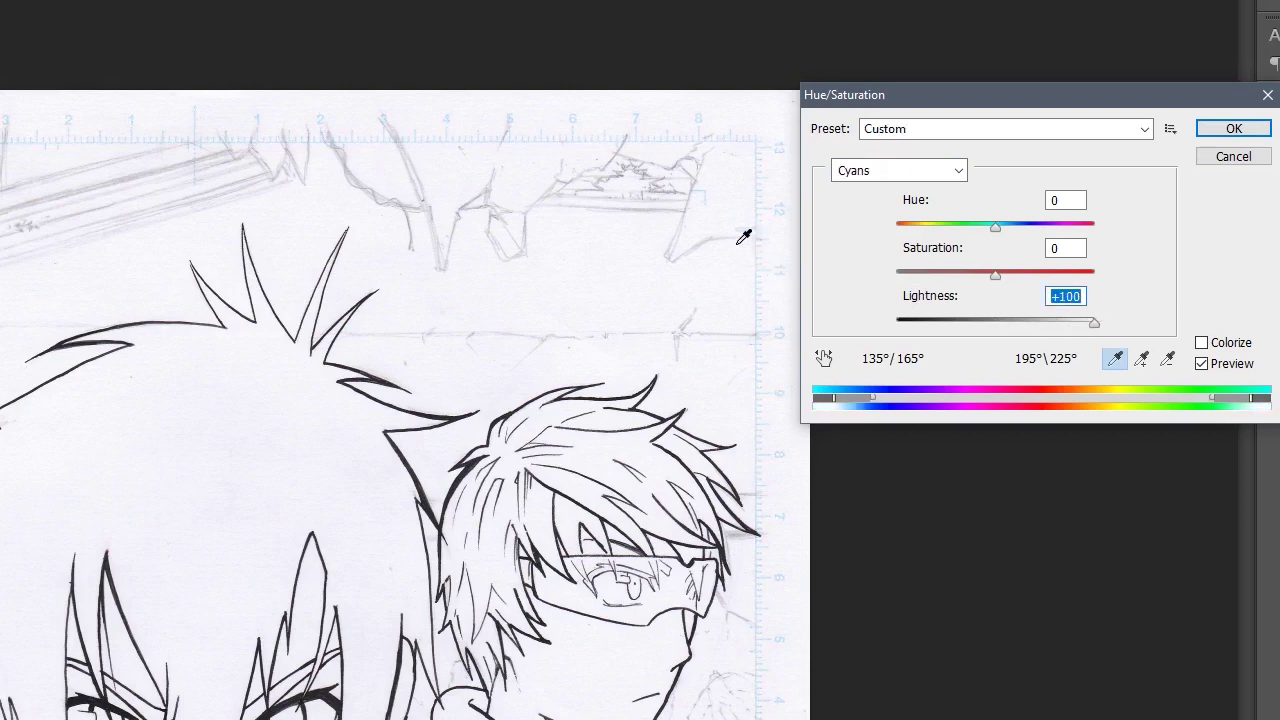
drag(1091, 324, 1120, 329)
Step: Set the lightness of the Blues to +100 in the same Hue/Saturation adjustment
click(918, 167)
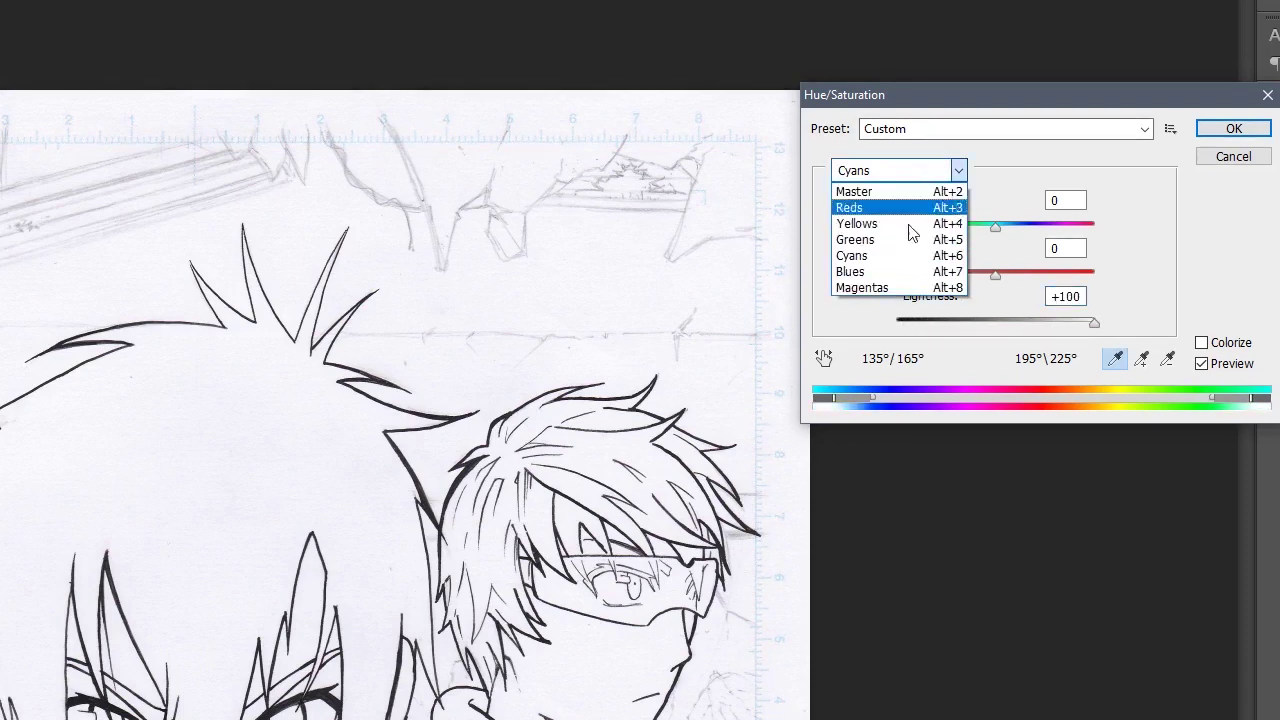
click(888, 276)
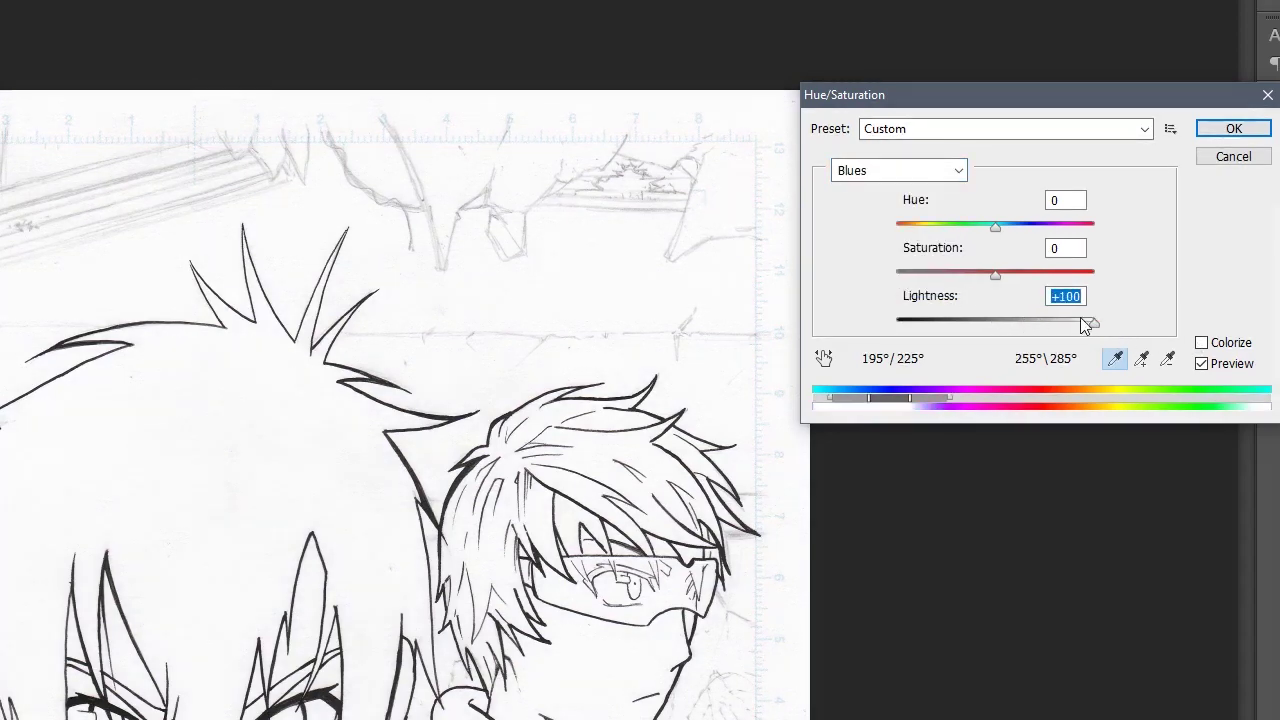
Step: Compare the sketch with the Blues lightness at 0, set it back to +100 and apply the Hue/Saturation adjustment
text(0)
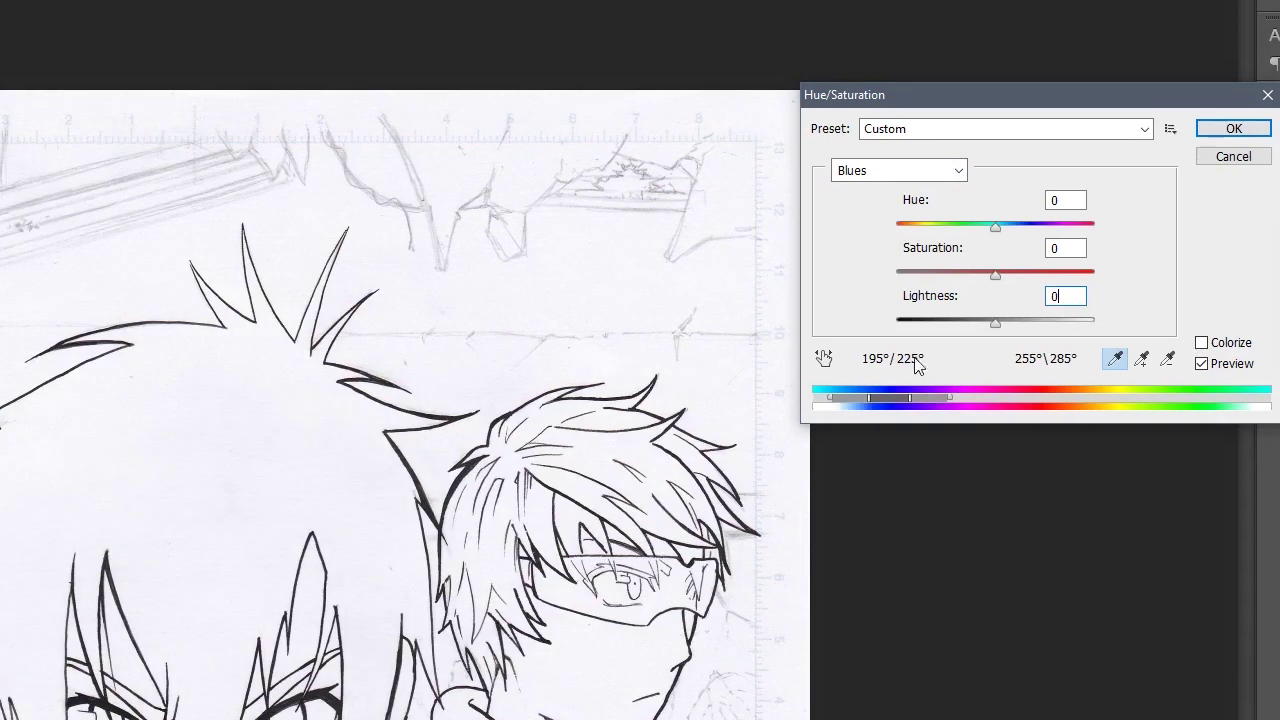
drag(996, 324, 1094, 325)
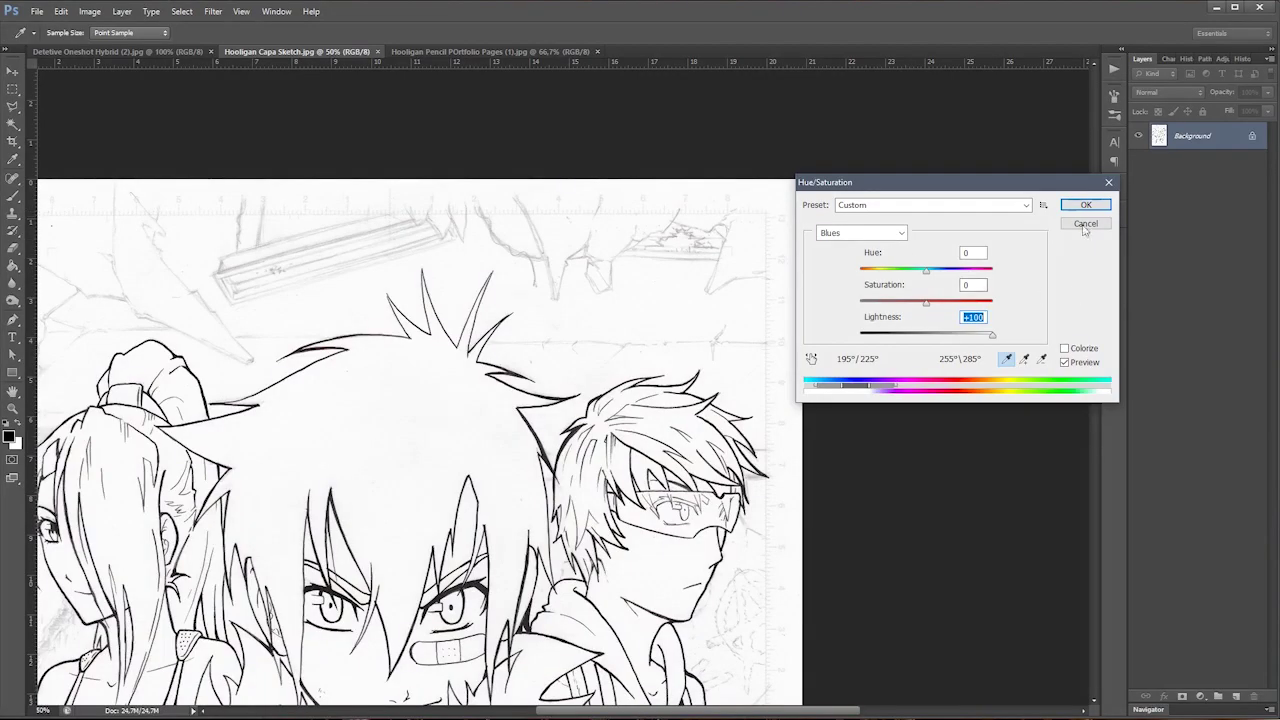
click(1088, 210)
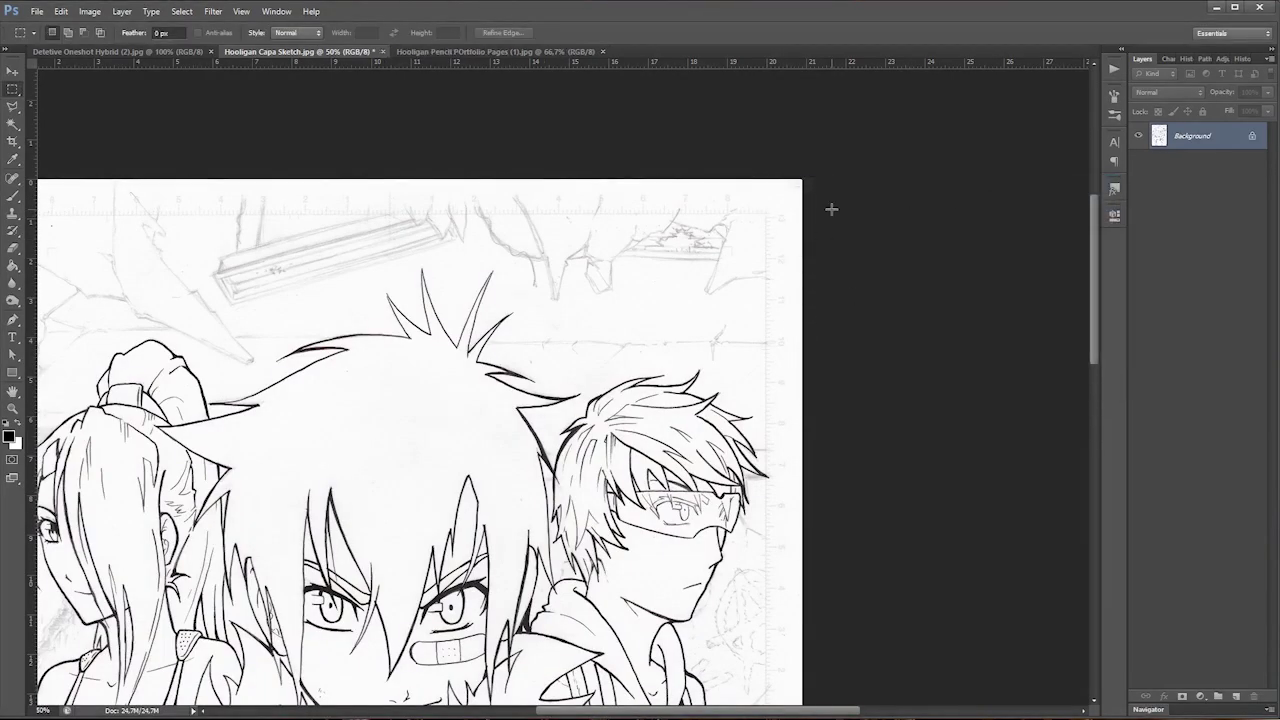
Step: Examine the ruler marks and pencil lines along the cover sketch's upper edge up close and from farther out
key(ctrl+plus)
key(ctrl+plus)
scroll(714, 198, up, 5)
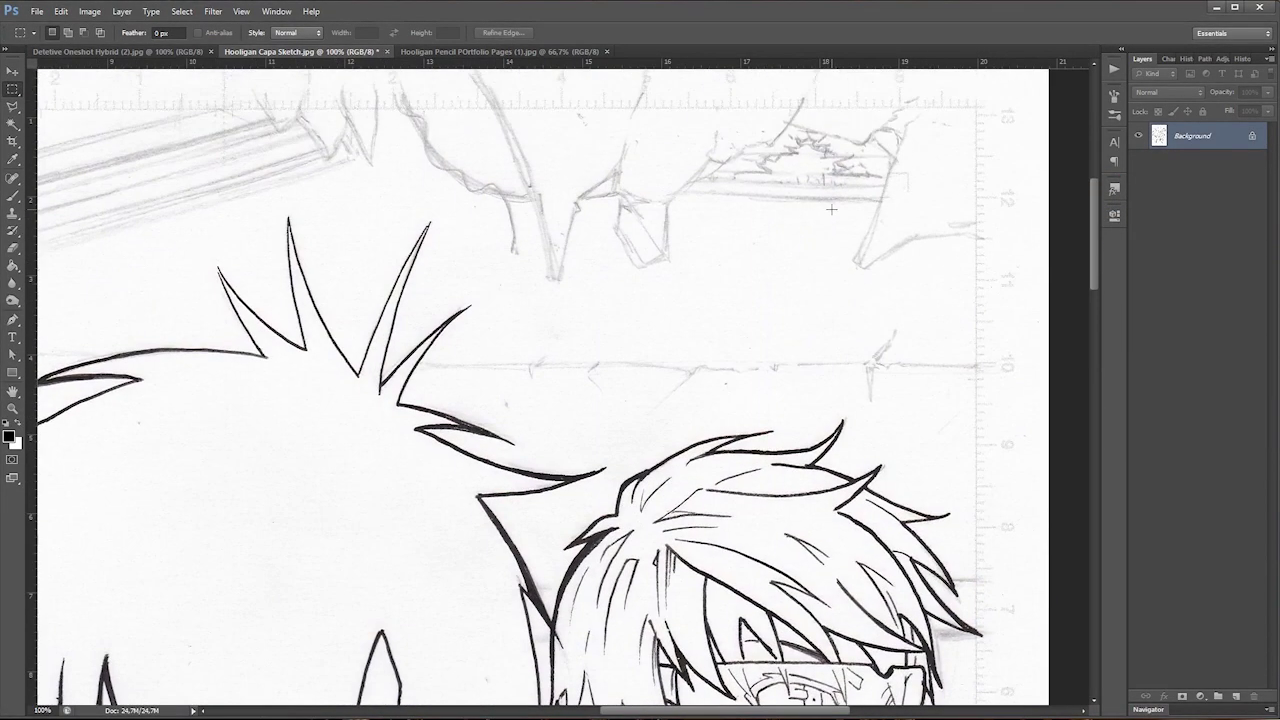
scroll(714, 198, up, 3)
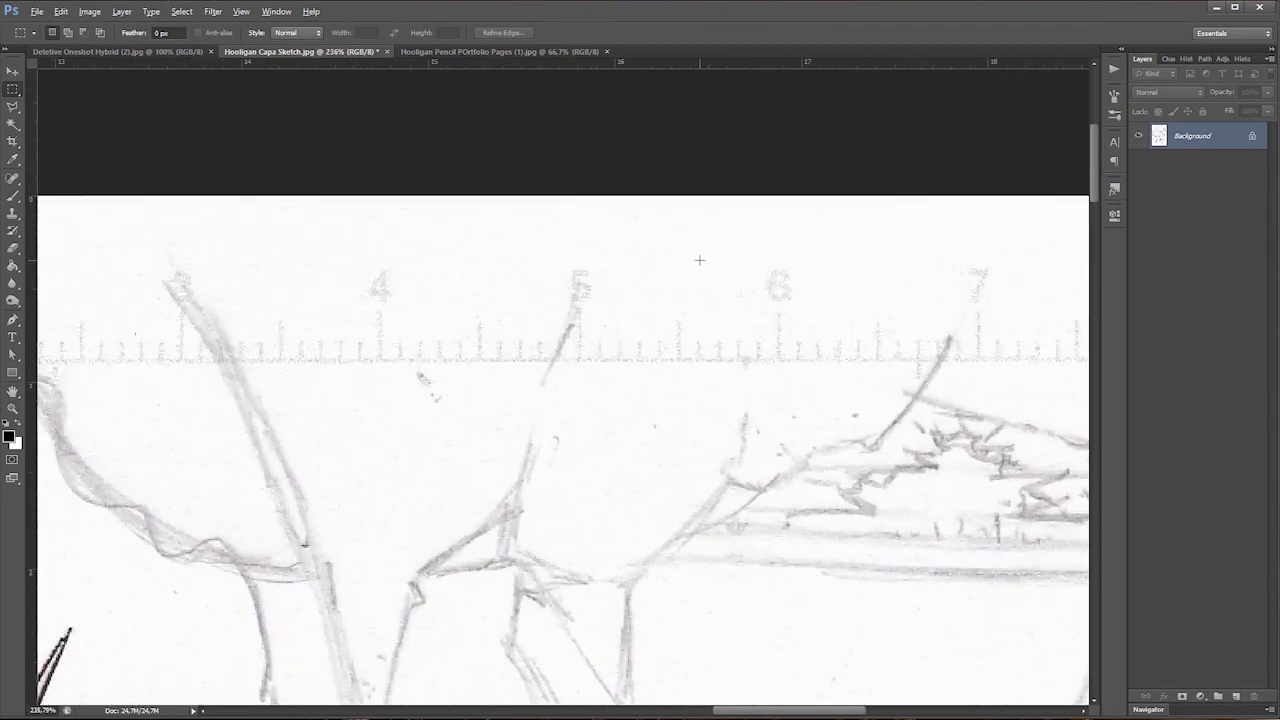
scroll(731, 323, down, 5)
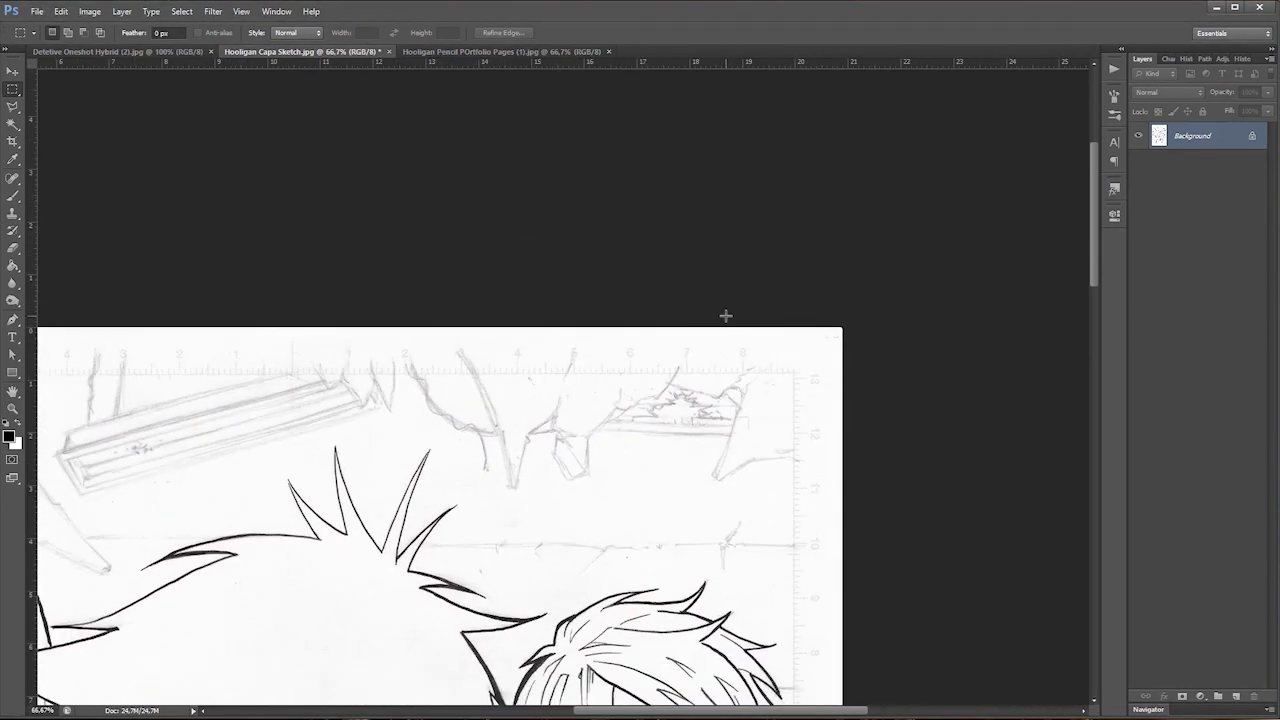
scroll(727, 318, down, 3)
scroll(728, 318, down, 1)
scroll(729, 322, up, 2)
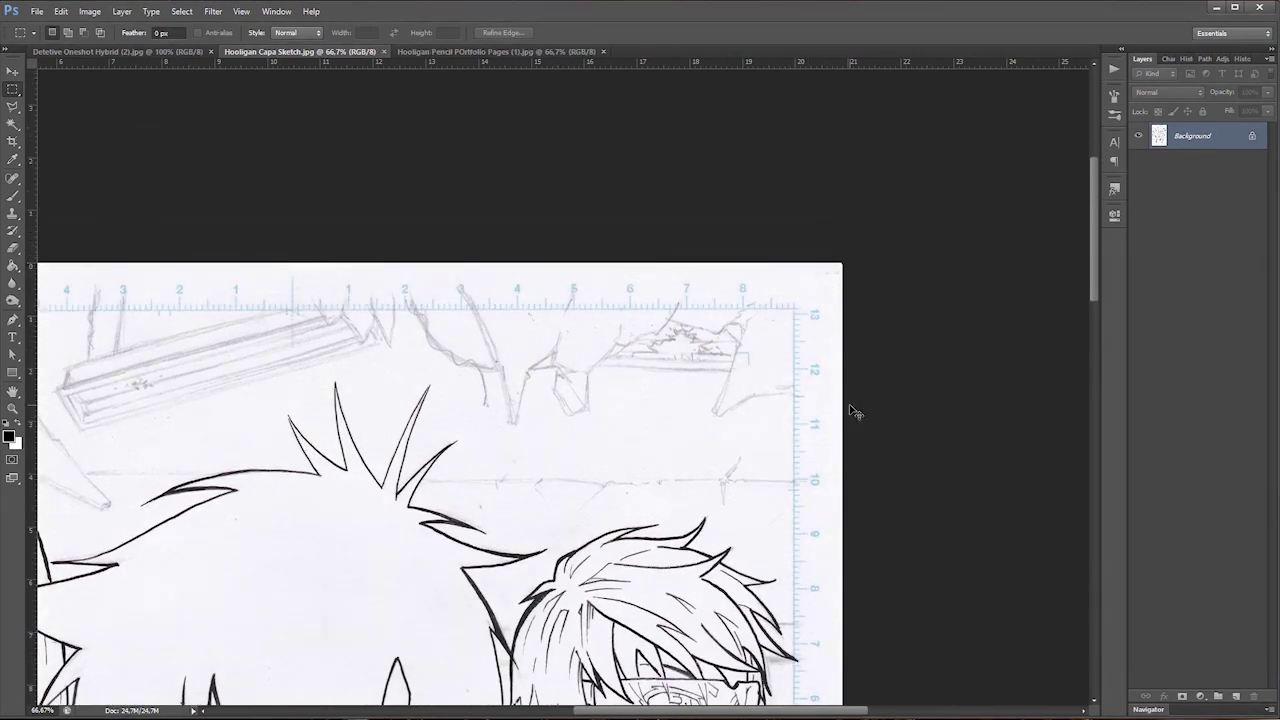
Step: Compare the cover sketch's opened state with its Hue/Saturation state in the history, ending on the adjusted version
key(ctrl+z)
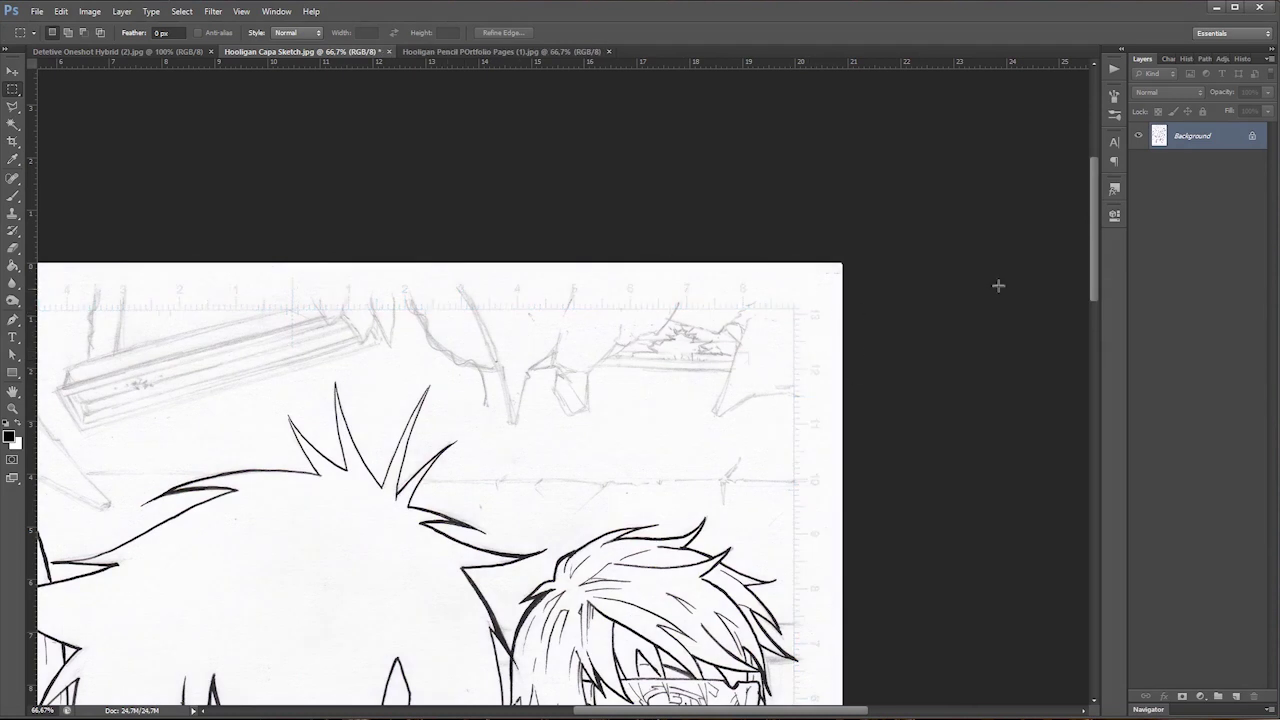
click(1184, 59)
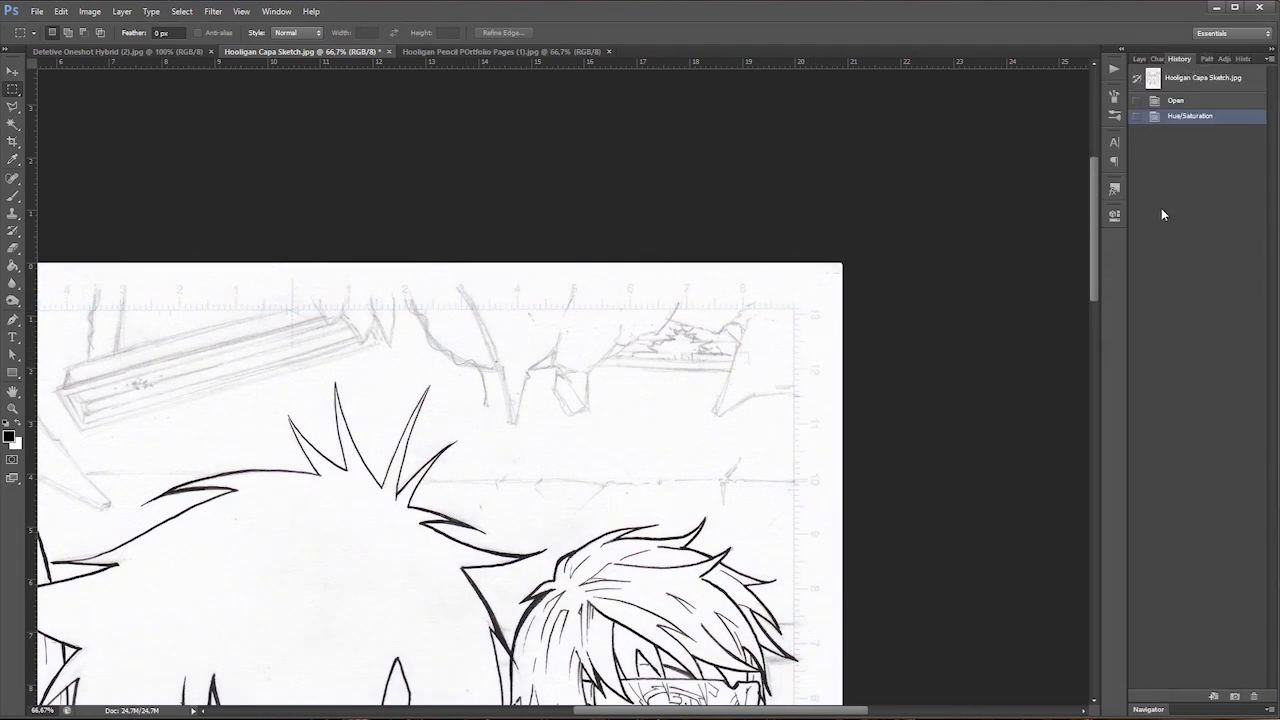
click(1199, 102)
click(1195, 116)
click(1141, 59)
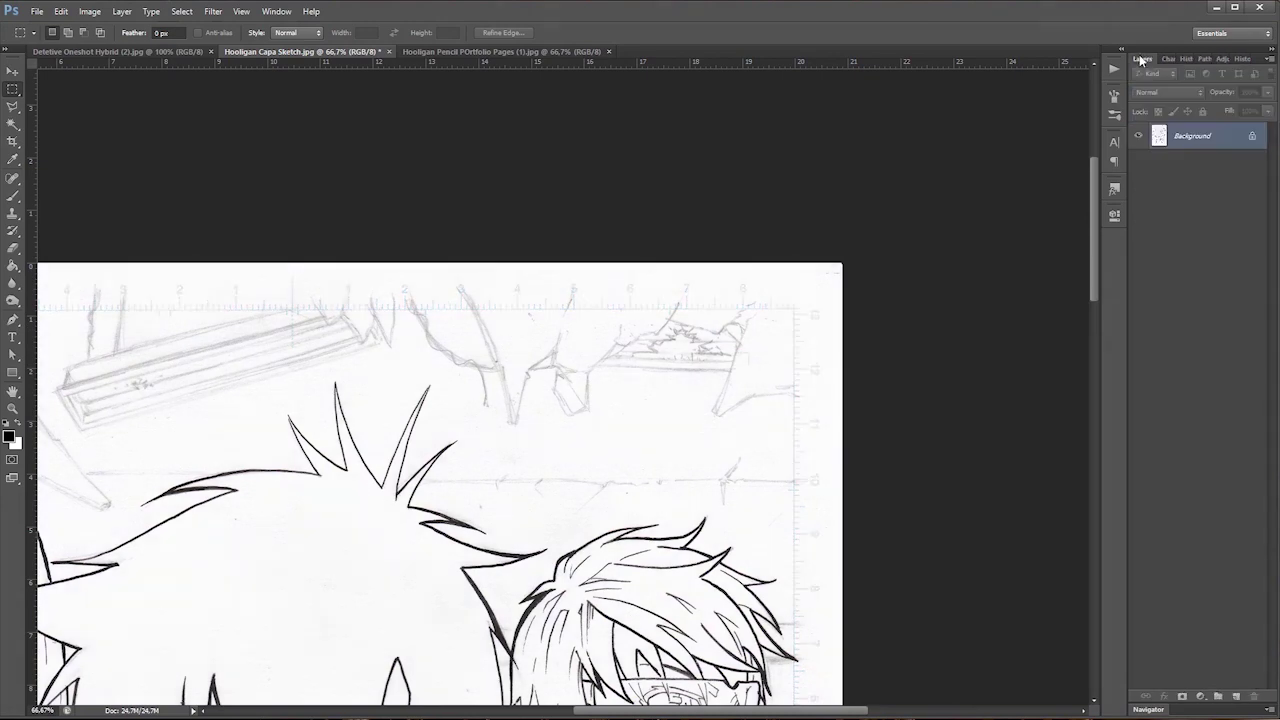
Step: Try a Levels adjustment on the cover sketch with the white input level at 226
scroll(624, 356, up, 3)
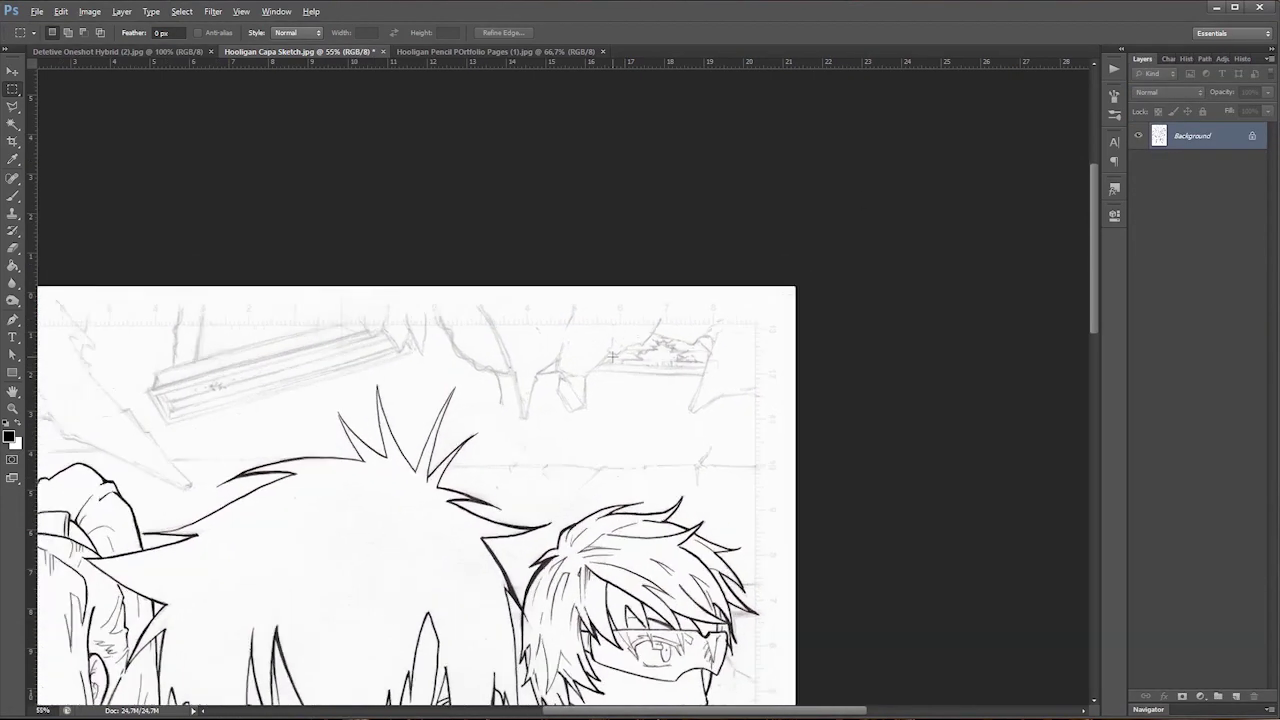
click(89, 11)
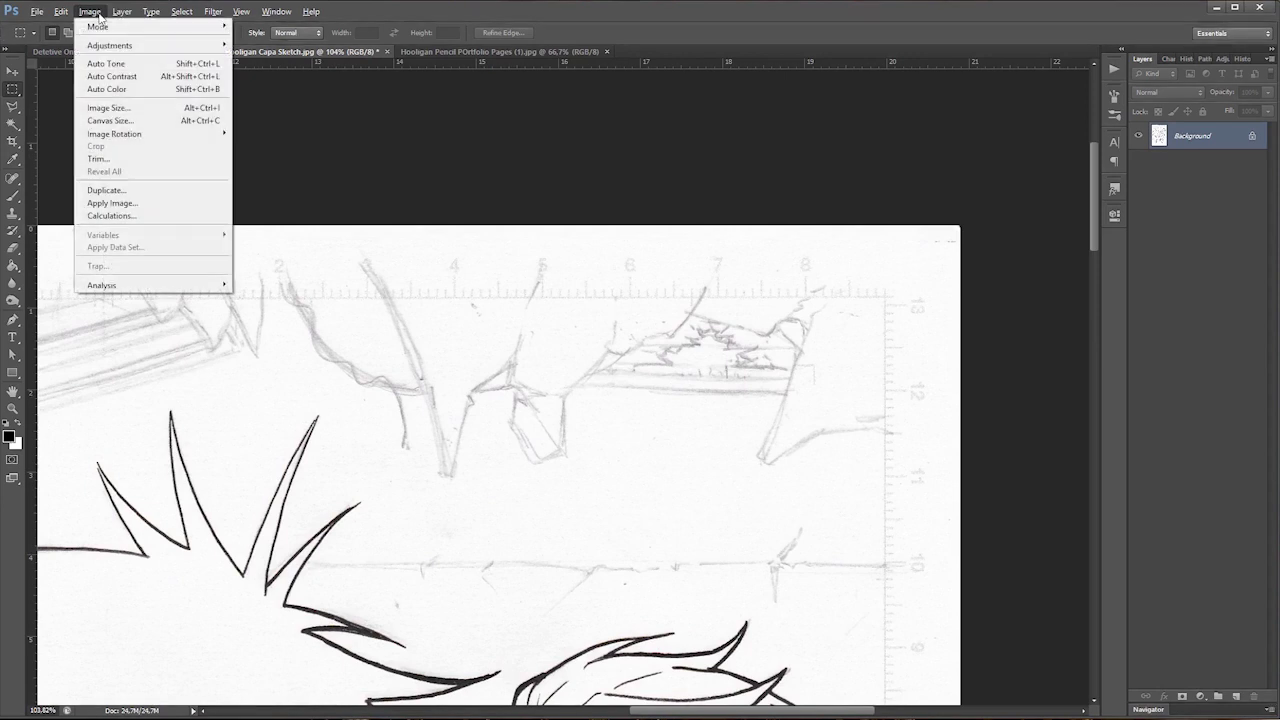
mouse_move(126, 46)
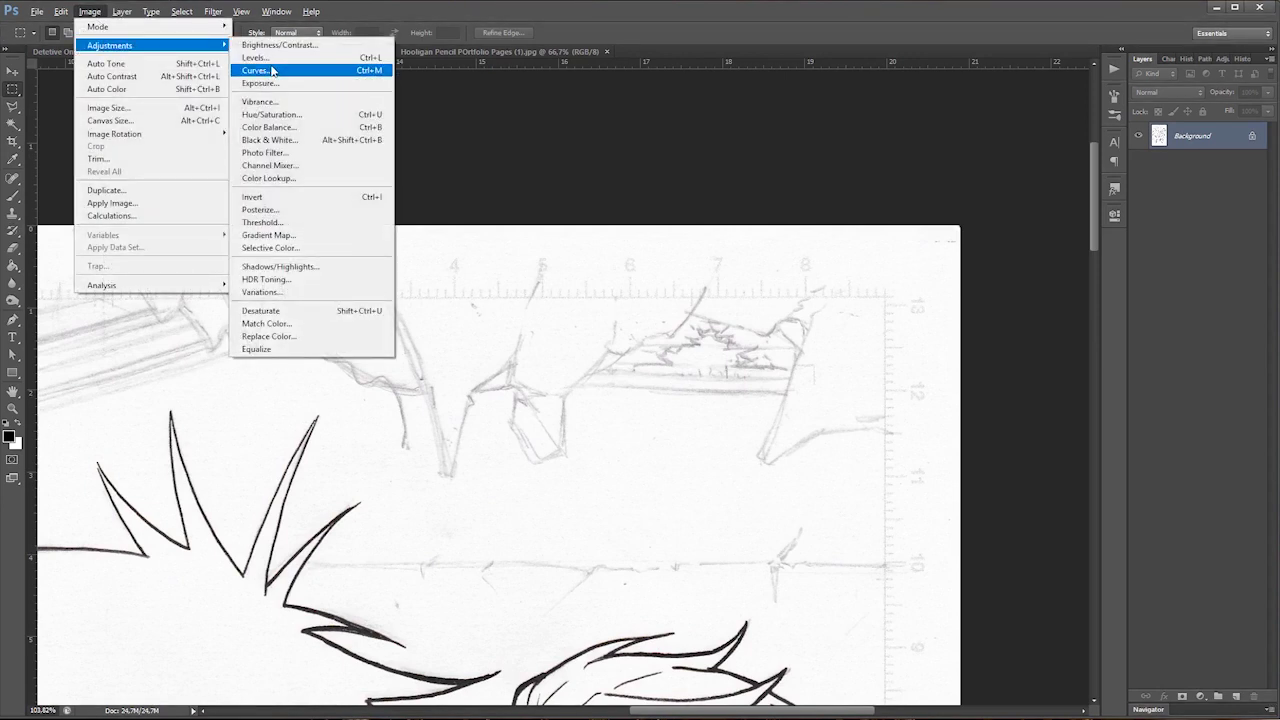
click(270, 58)
drag(242, 456, 224, 456)
click(224, 455)
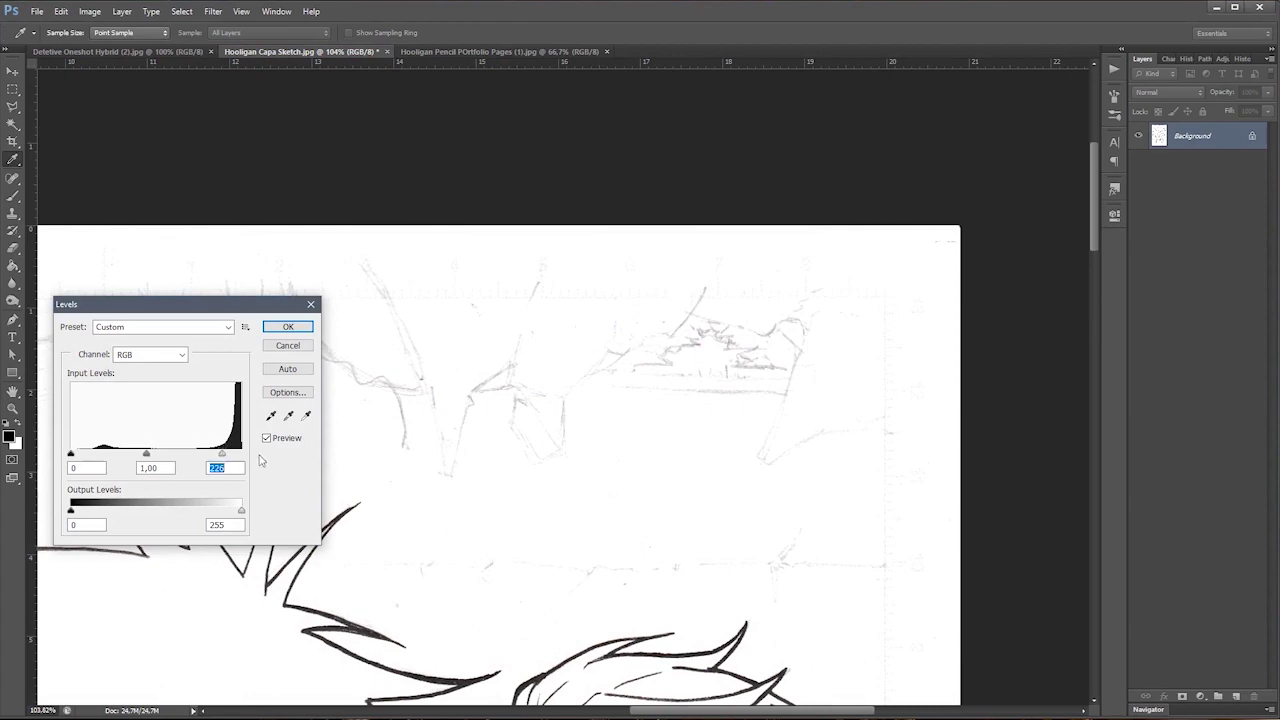
scroll(475, 494, down, 3)
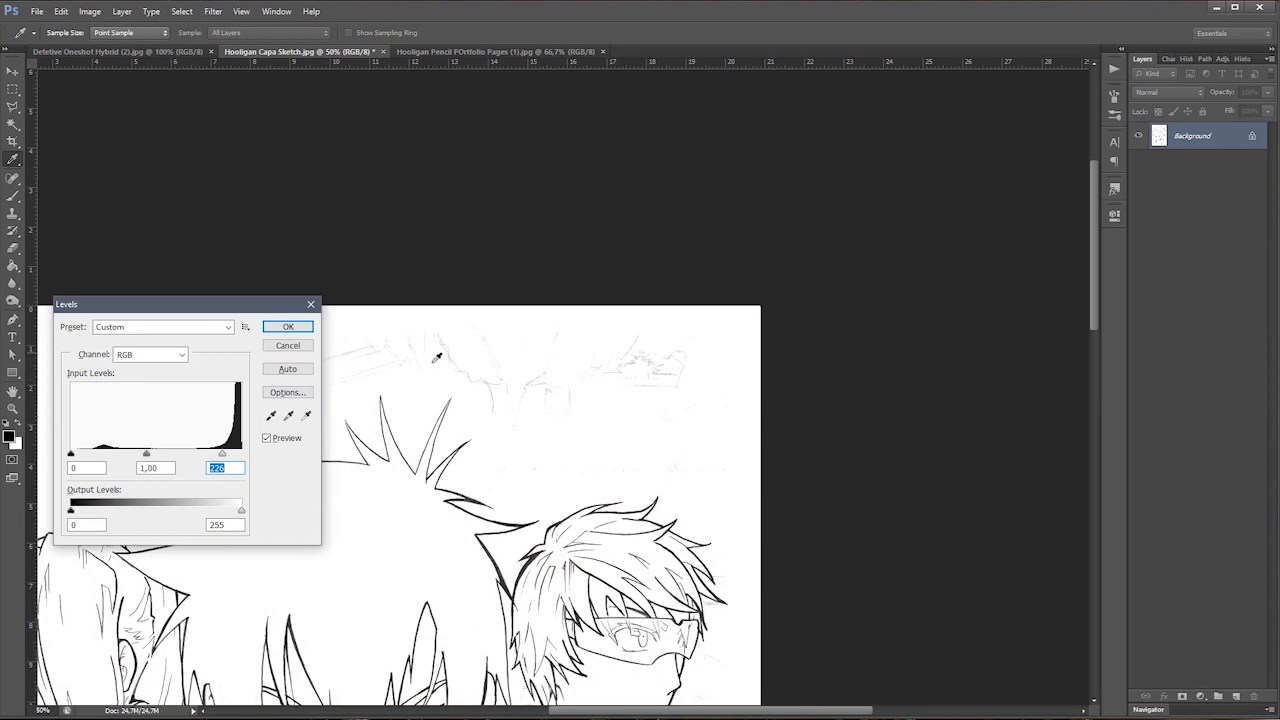
drag(1098, 224, 1094, 297)
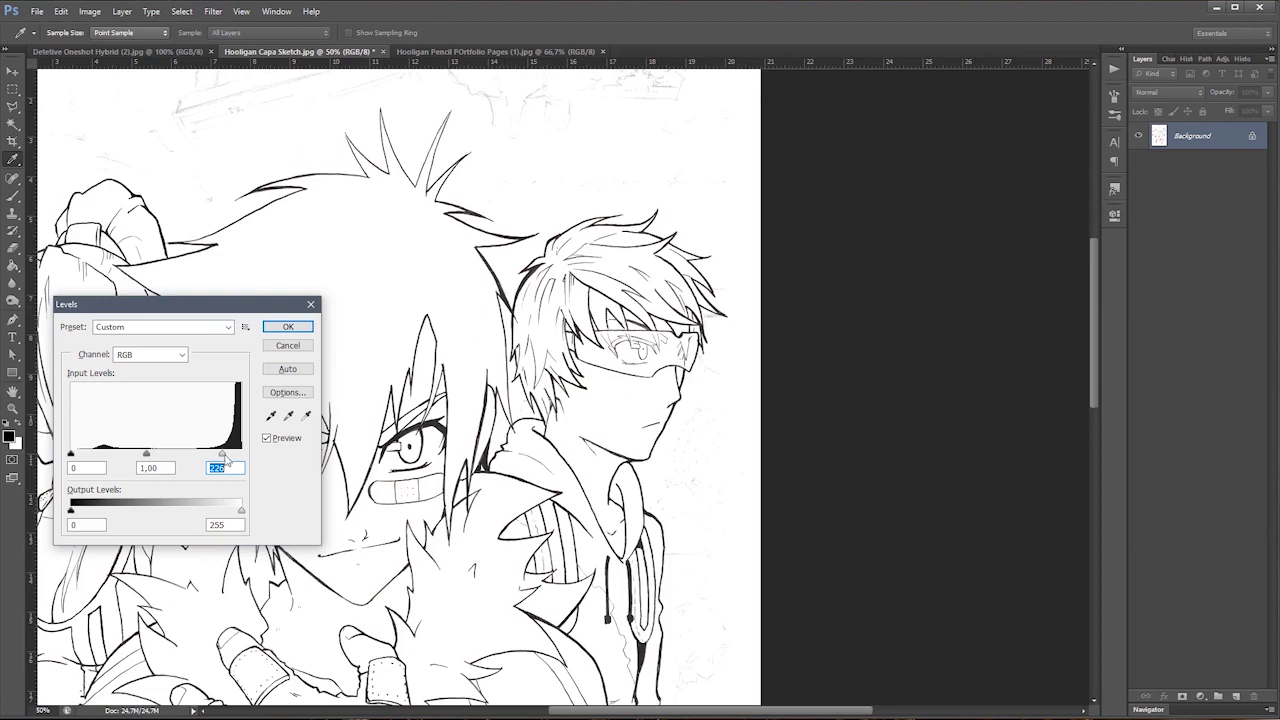
click(288, 345)
key(m)
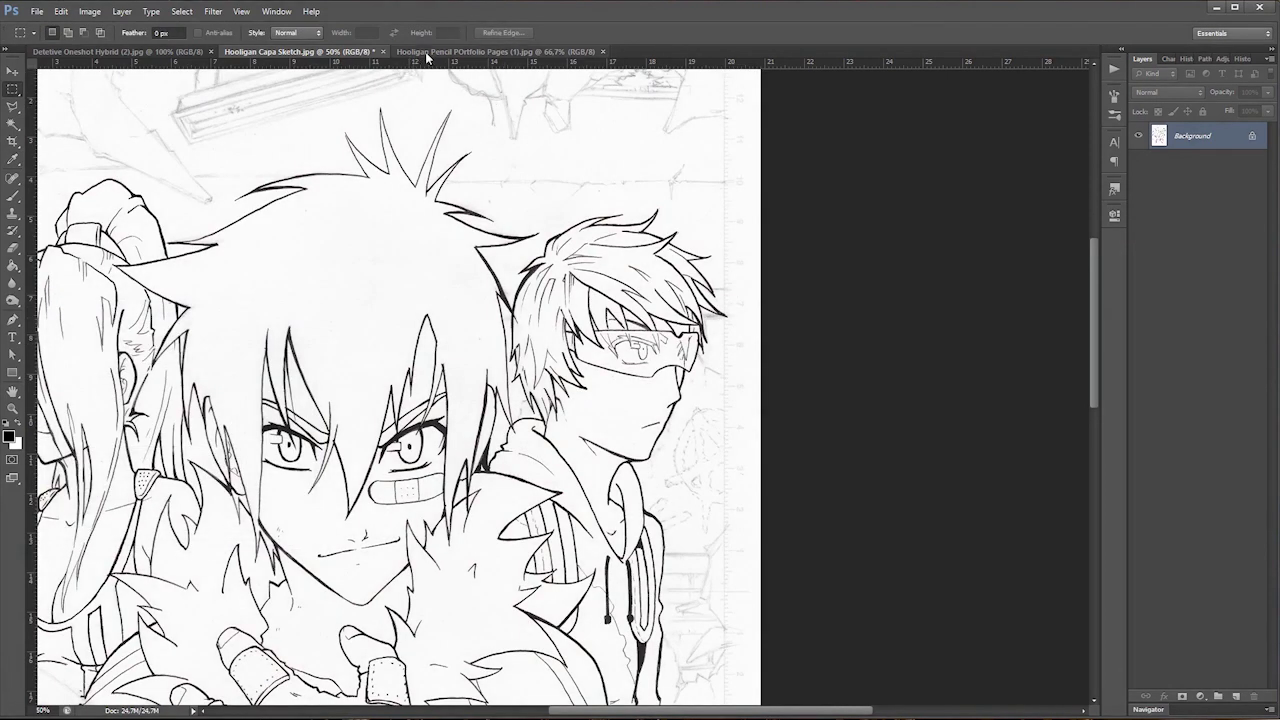
Step: Switch to the Hooligan Pencil POrtfolio page and set the lightness of the Blues to +100 in Hue/Saturation
click(480, 51)
alt+scroll(706, 330, up, 5)
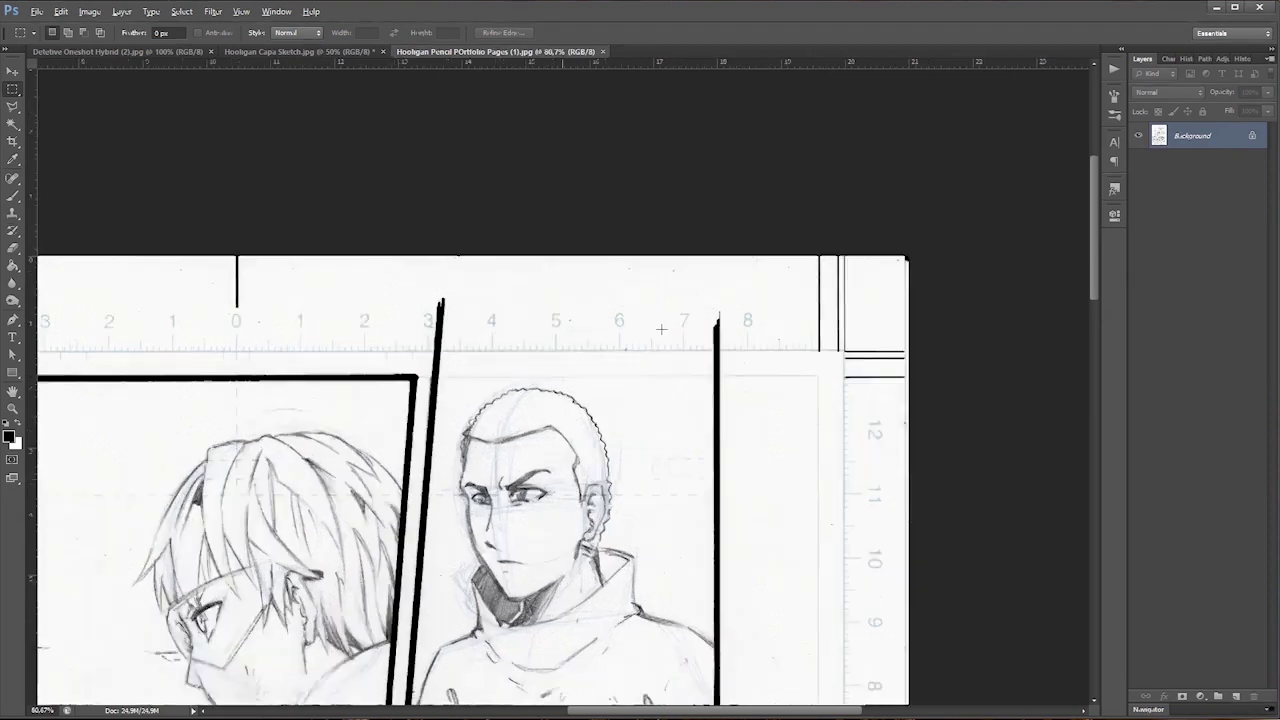
scroll(661, 328, down, 1)
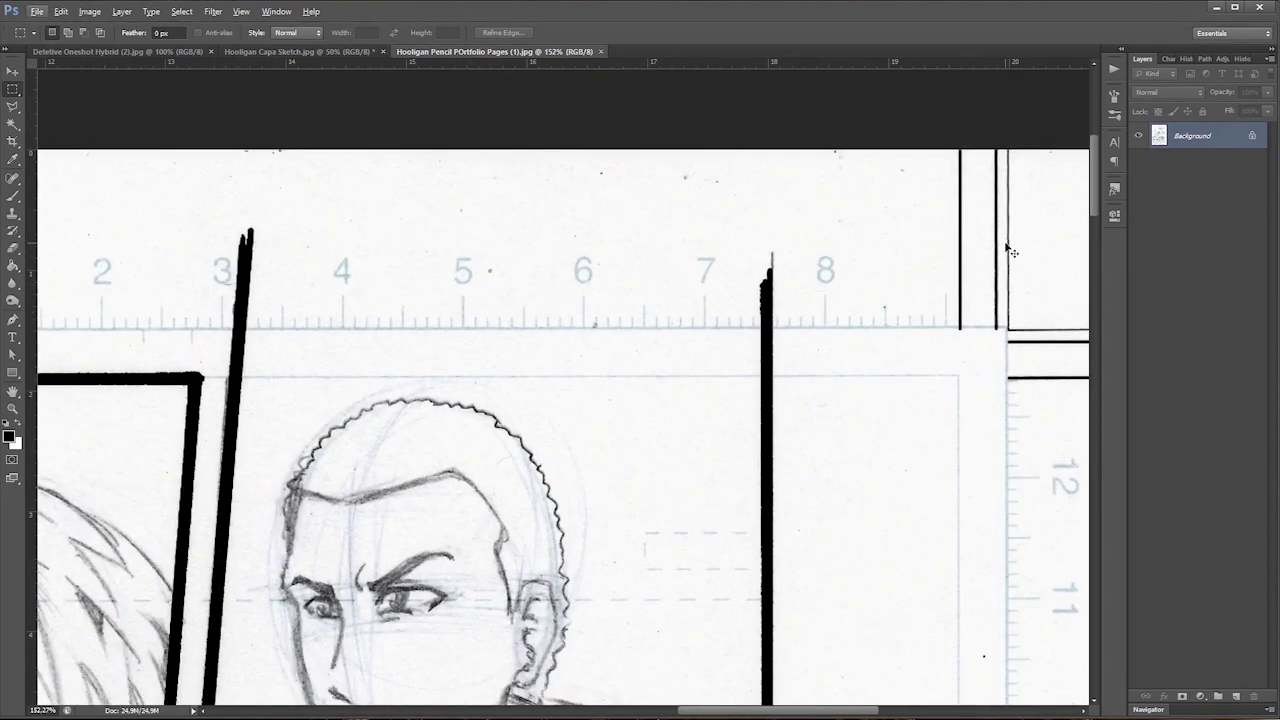
key(ctrl+u)
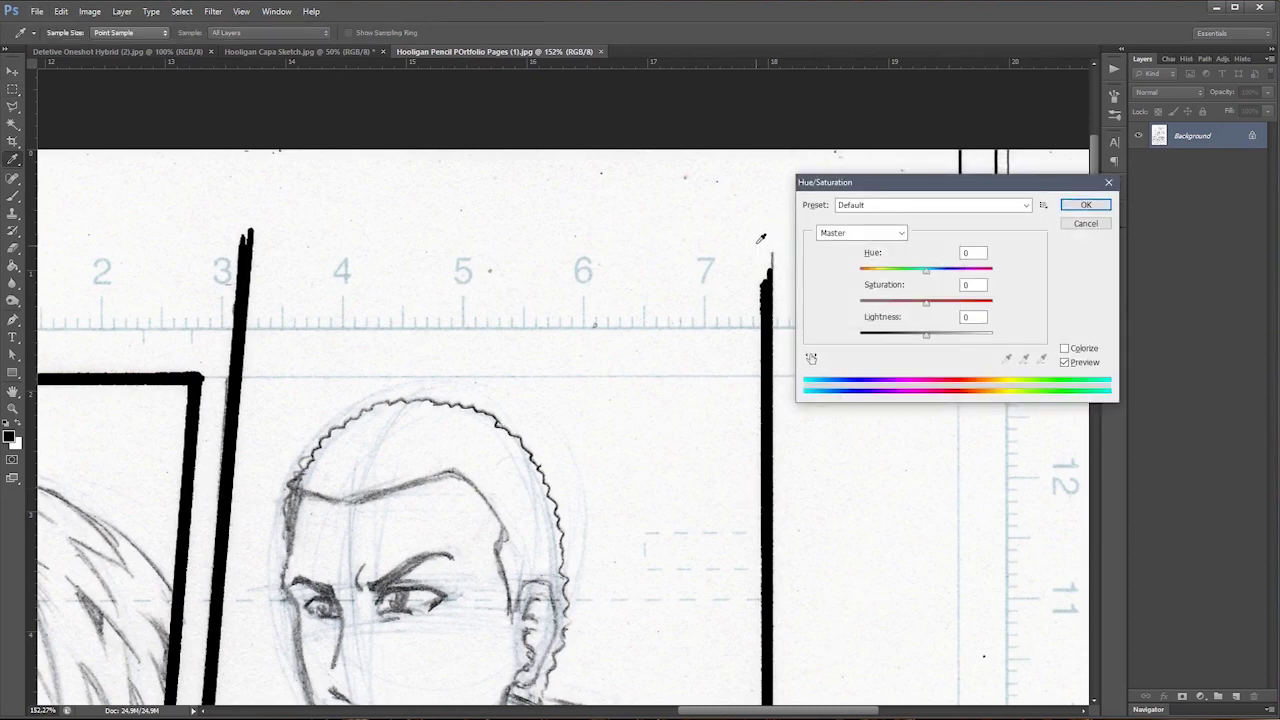
click(900, 233)
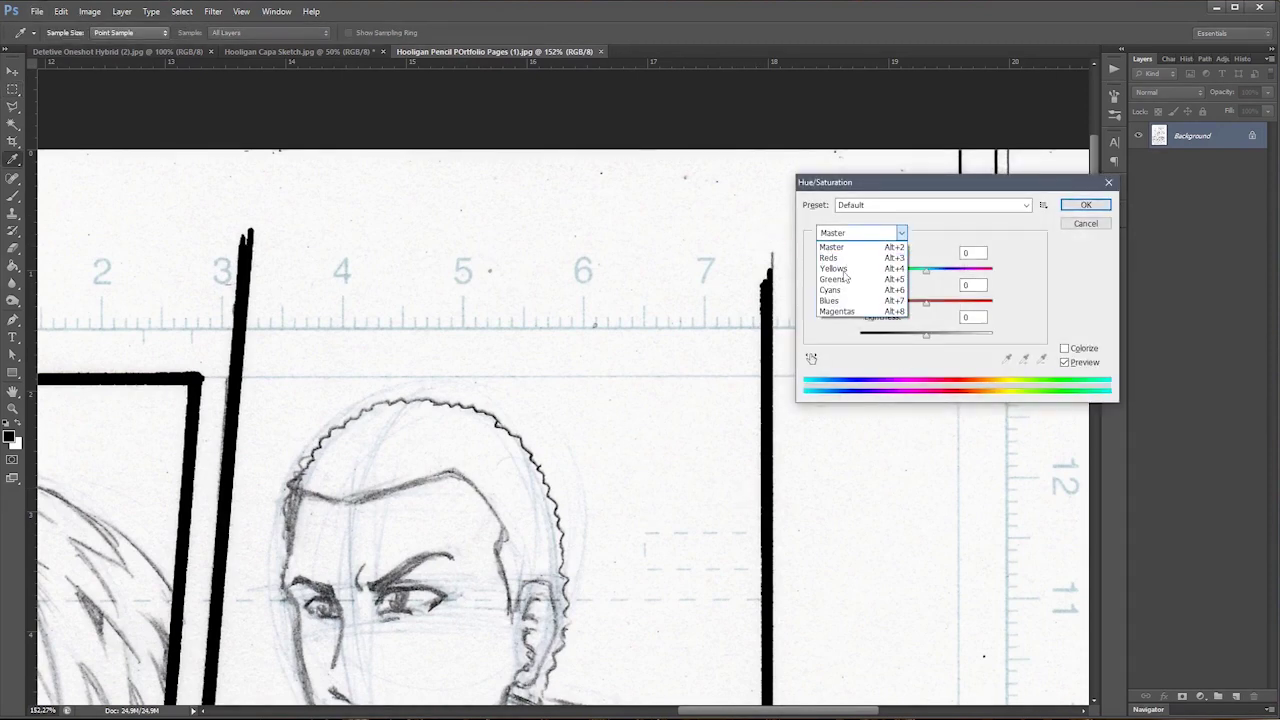
click(830, 301)
drag(926, 334, 992, 334)
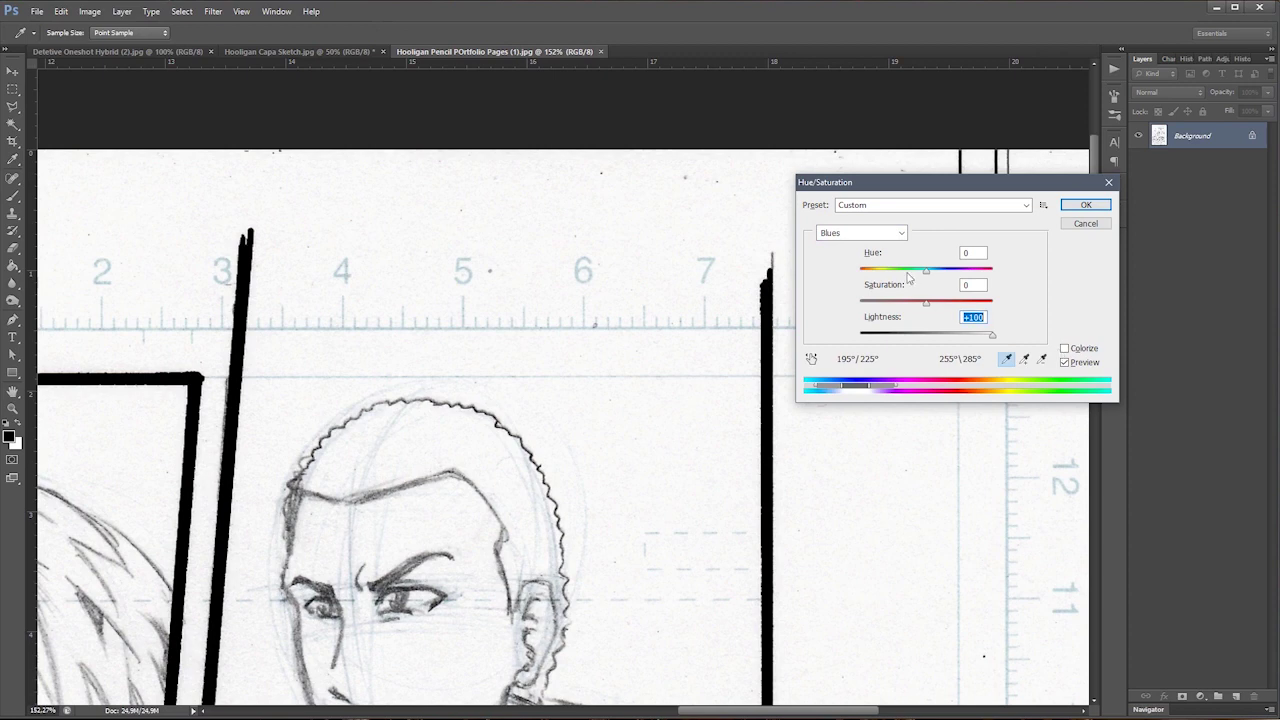
Step: Set the lightness of the Cyans to +100 as well and apply the Hue/Saturation adjustment to the portfolio page
click(900, 236)
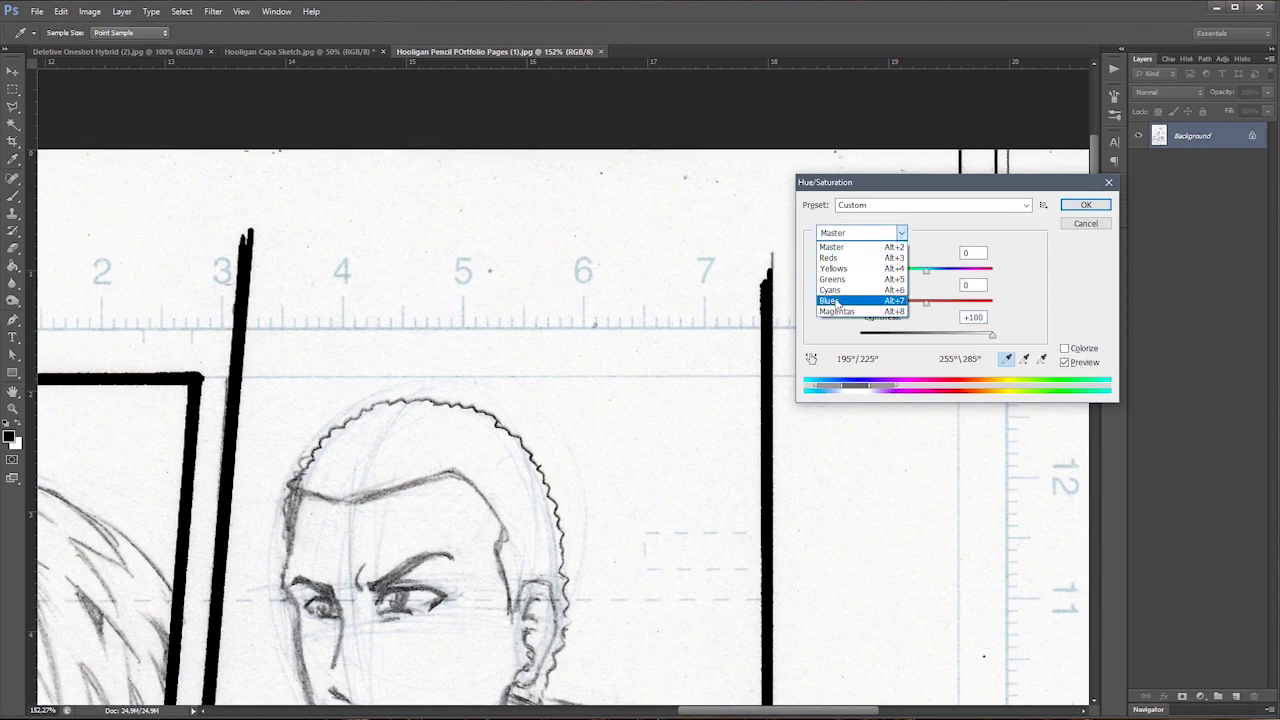
click(830, 290)
drag(927, 334, 995, 335)
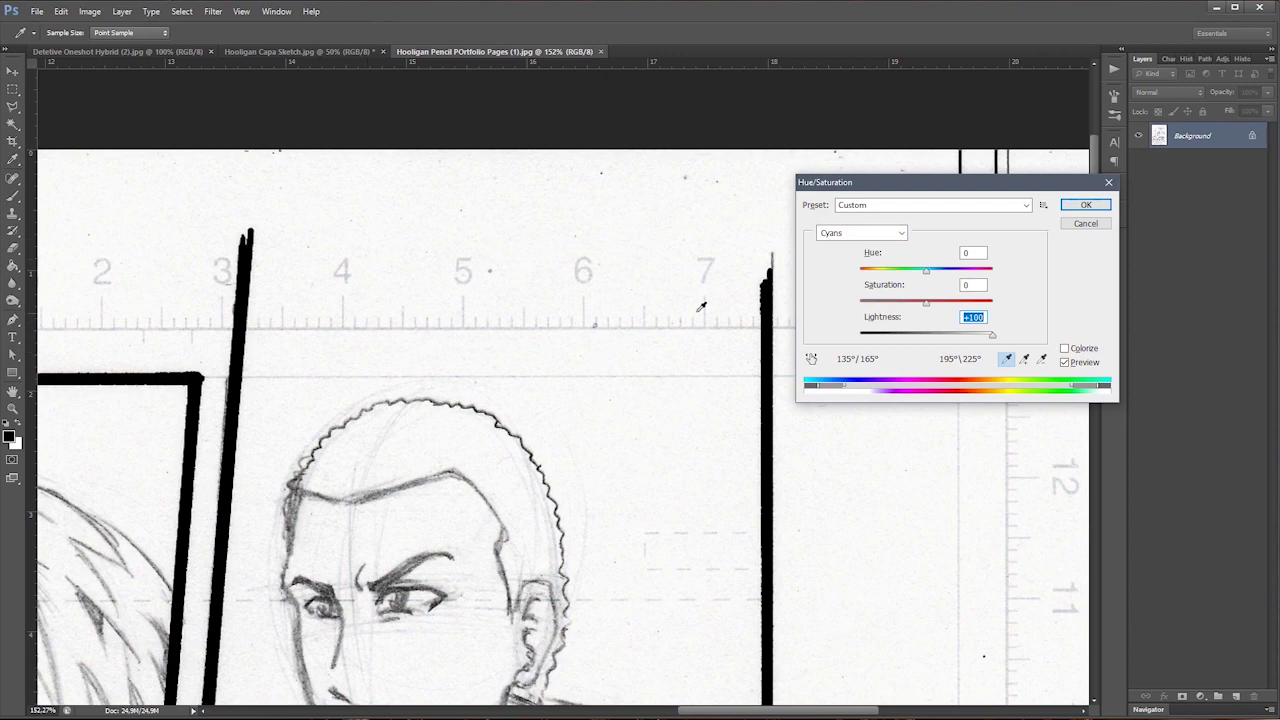
click(1086, 205)
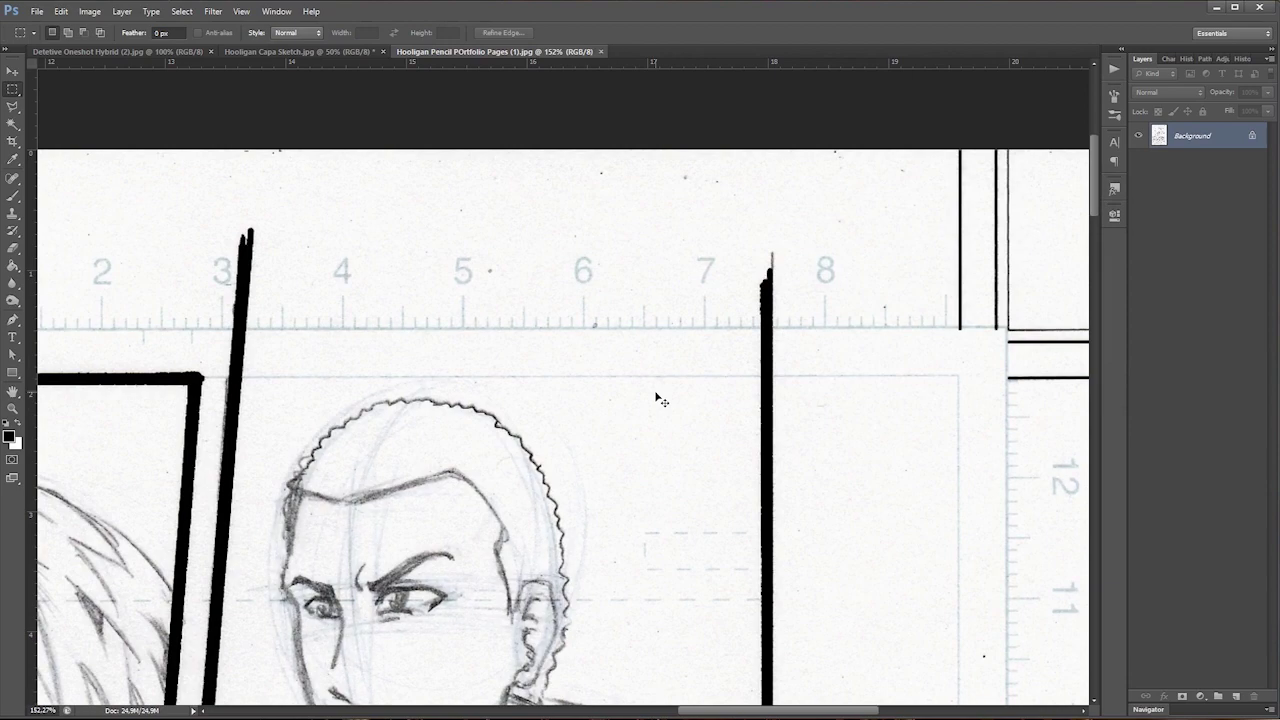
Step: Apply a Levels adjustment to the portfolio page with the white input level at 220
key(ctrl+minus)
key(ctrl+minus)
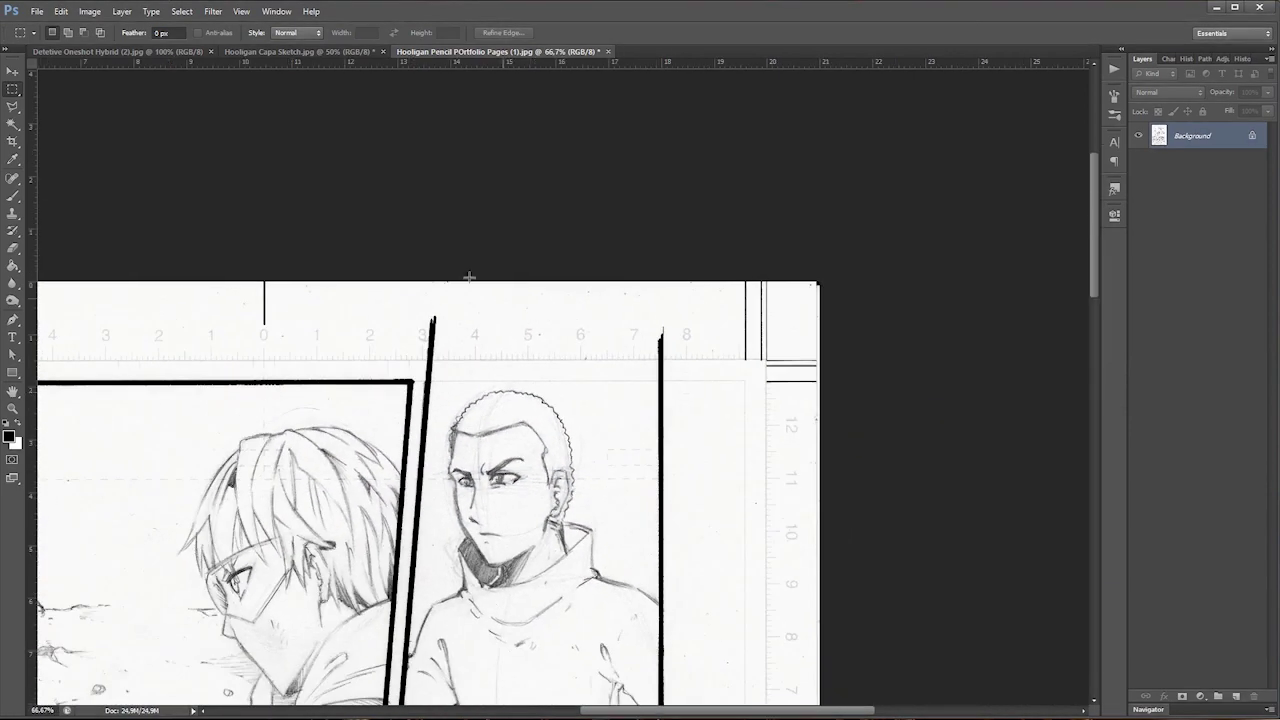
click(92, 12)
mouse_move(110, 45)
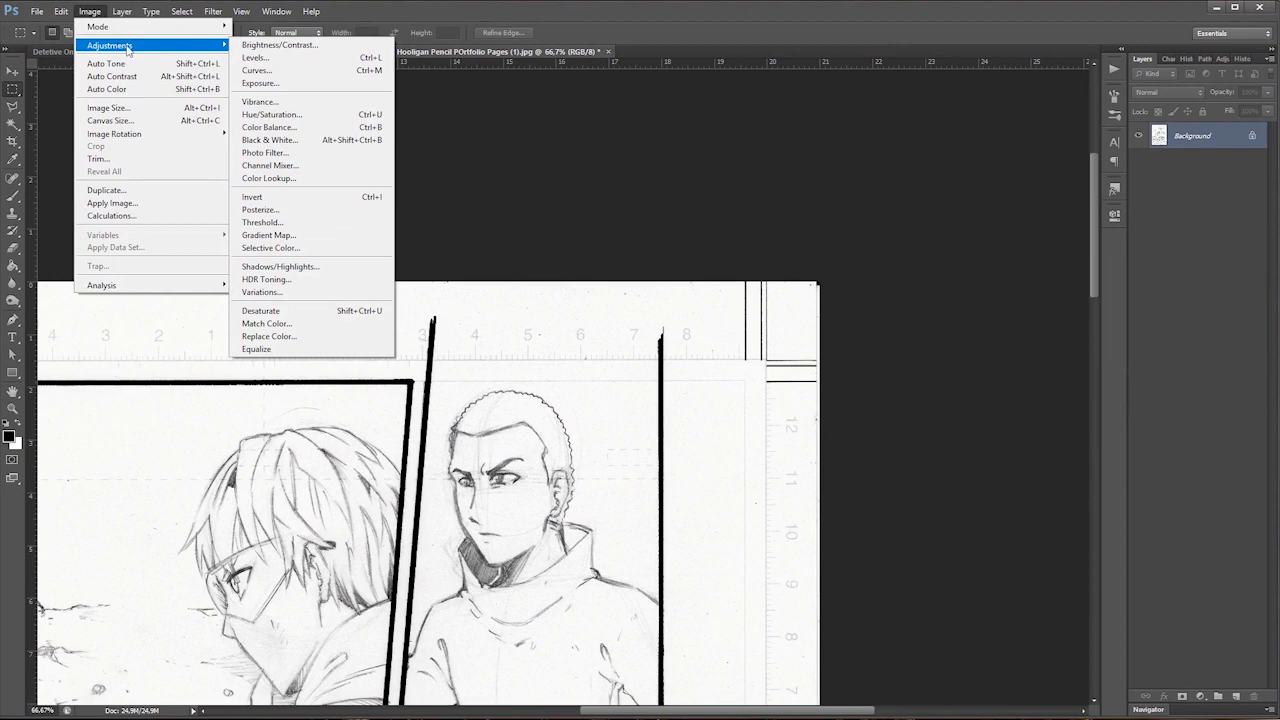
click(245, 64)
drag(241, 454, 219, 457)
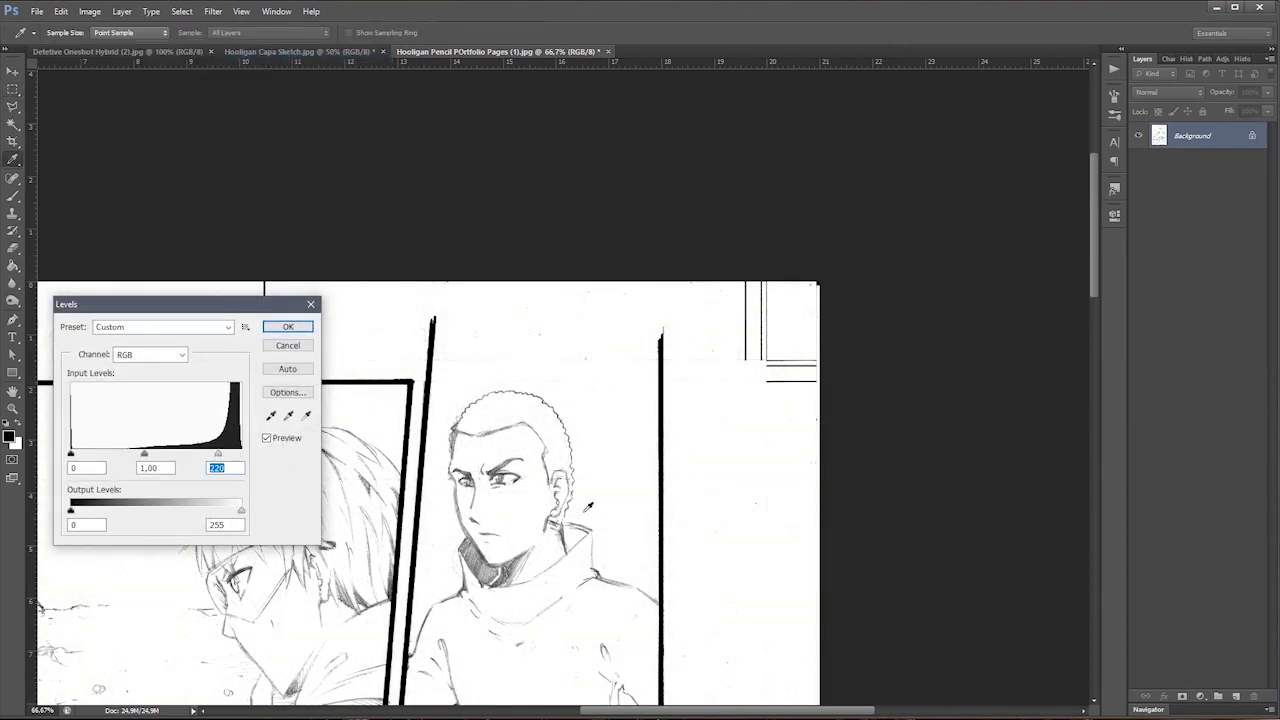
drag(1096, 215, 1096, 254)
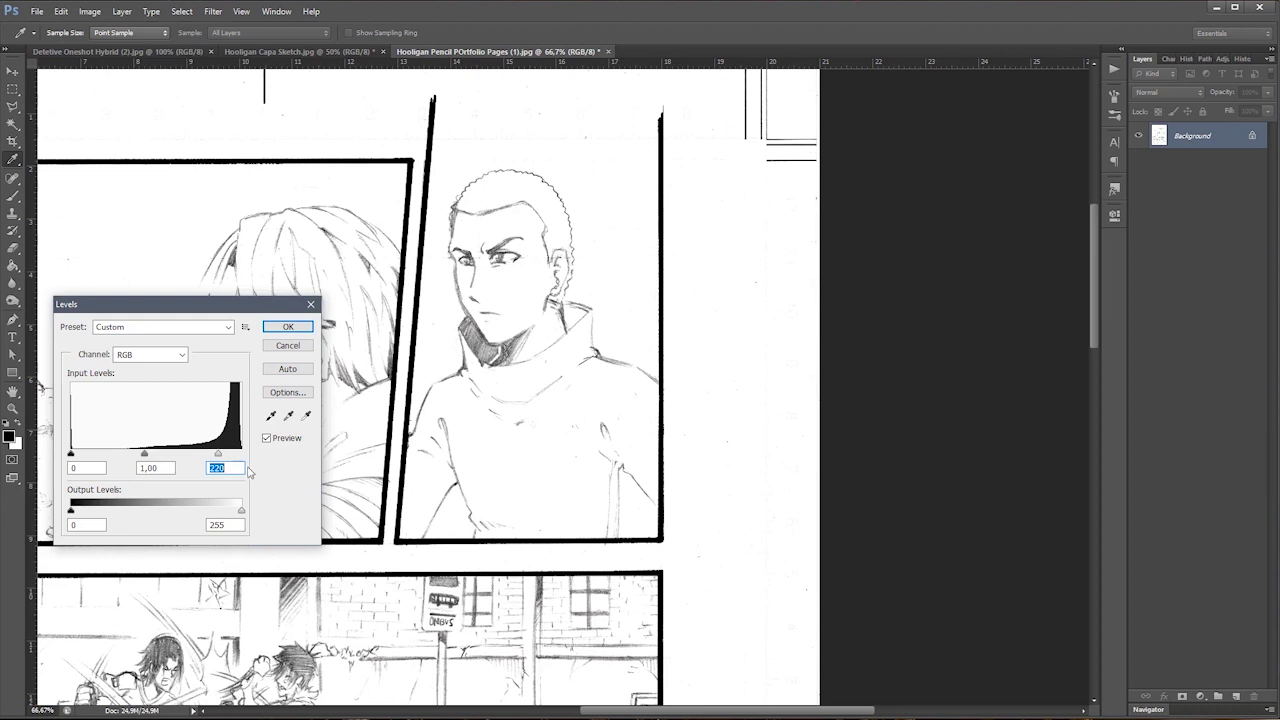
drag(1095, 262, 1096, 230)
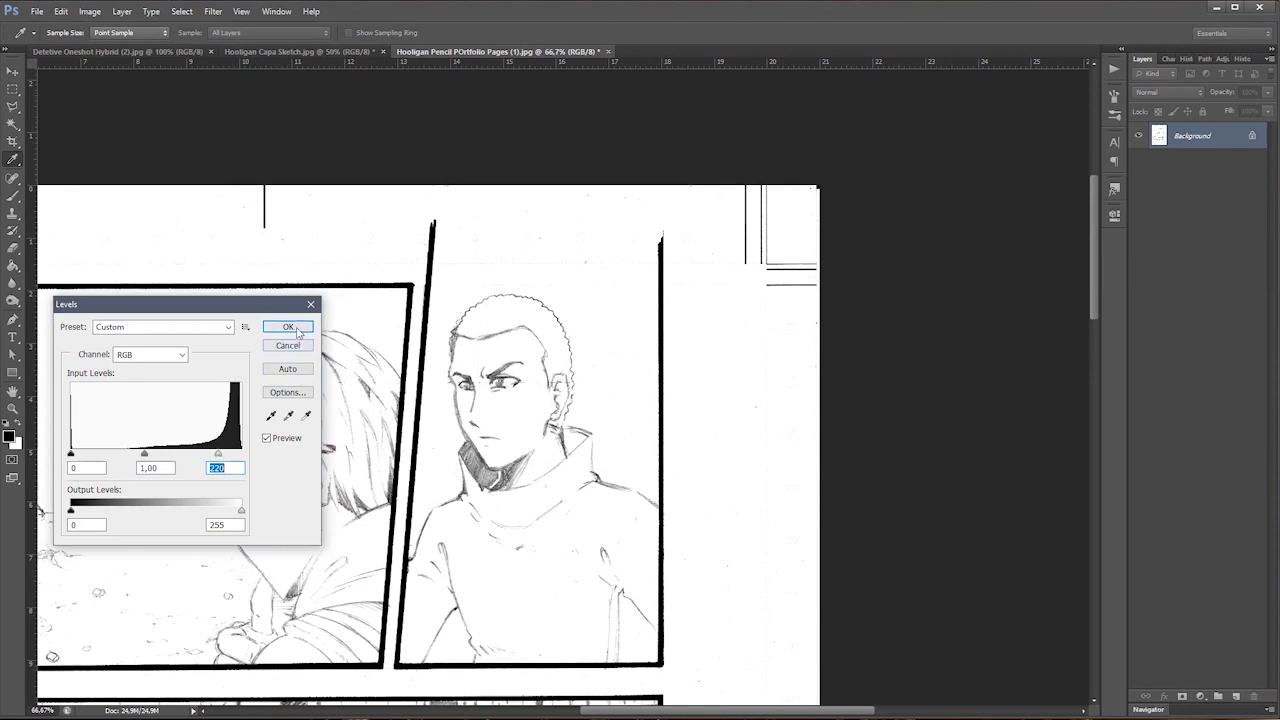
click(289, 327)
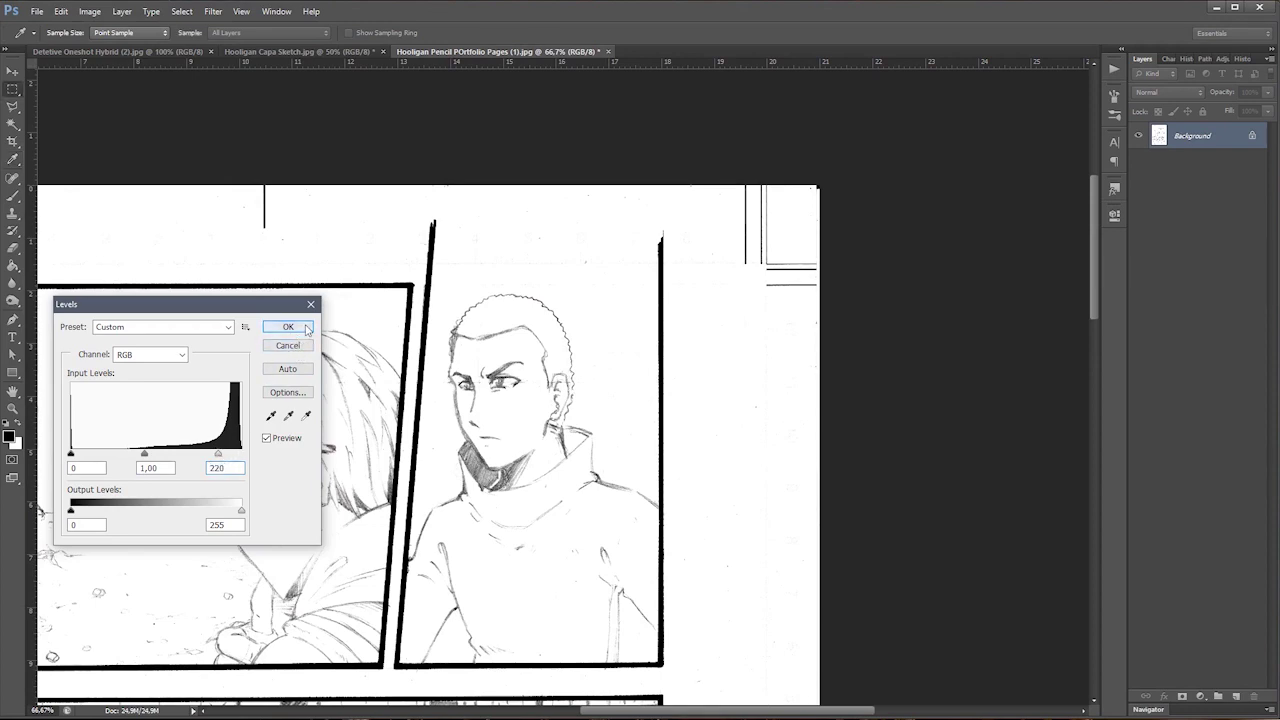
Step: Examine the whole portfolio page and its panels up close for remaining ruler marks and the quality of the pencil lines
key(m)
key(ctrl+minus)
key(ctrl+0)
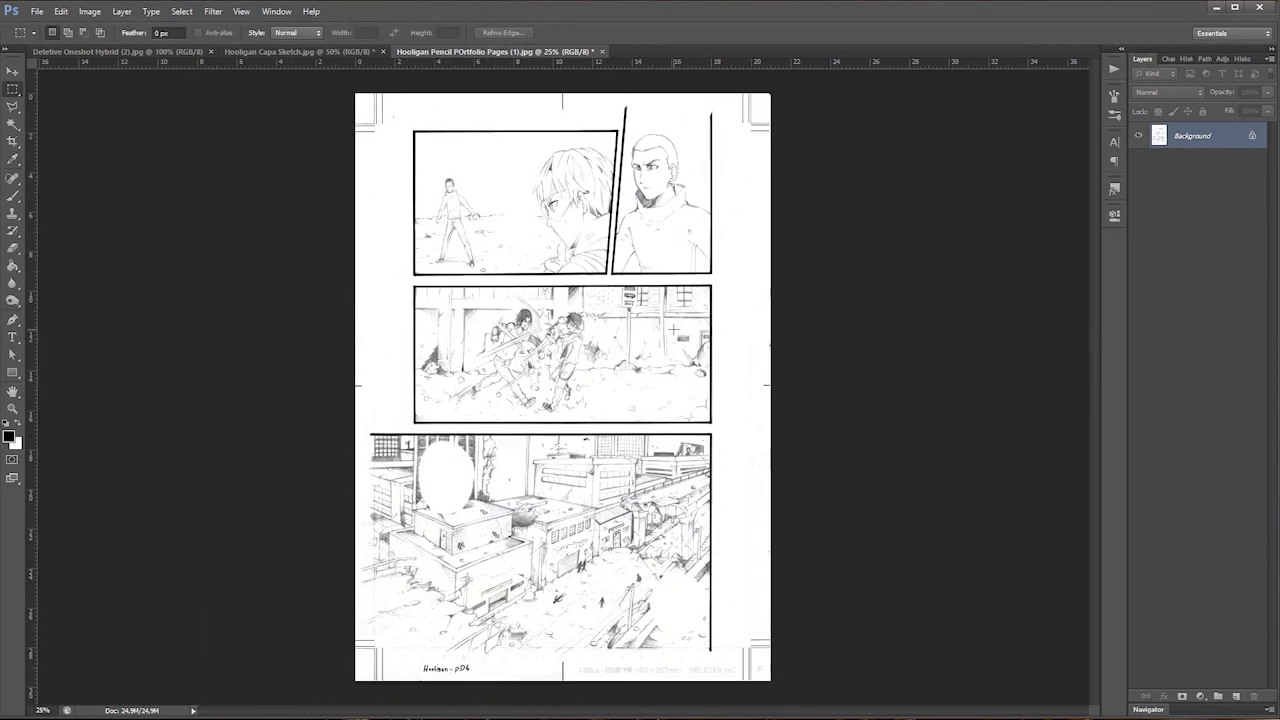
key(ctrl+plus)
key(ctrl+plus)
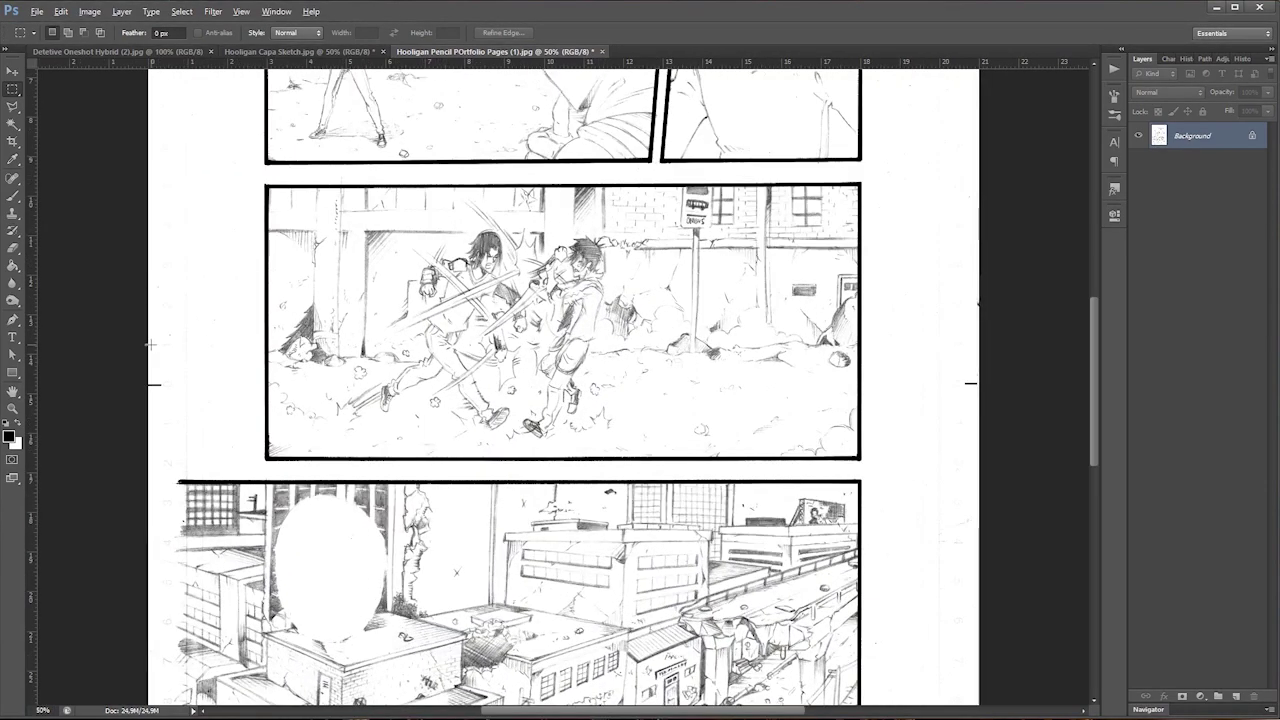
scroll(150, 338, up, 3)
scroll(267, 376, down, 2)
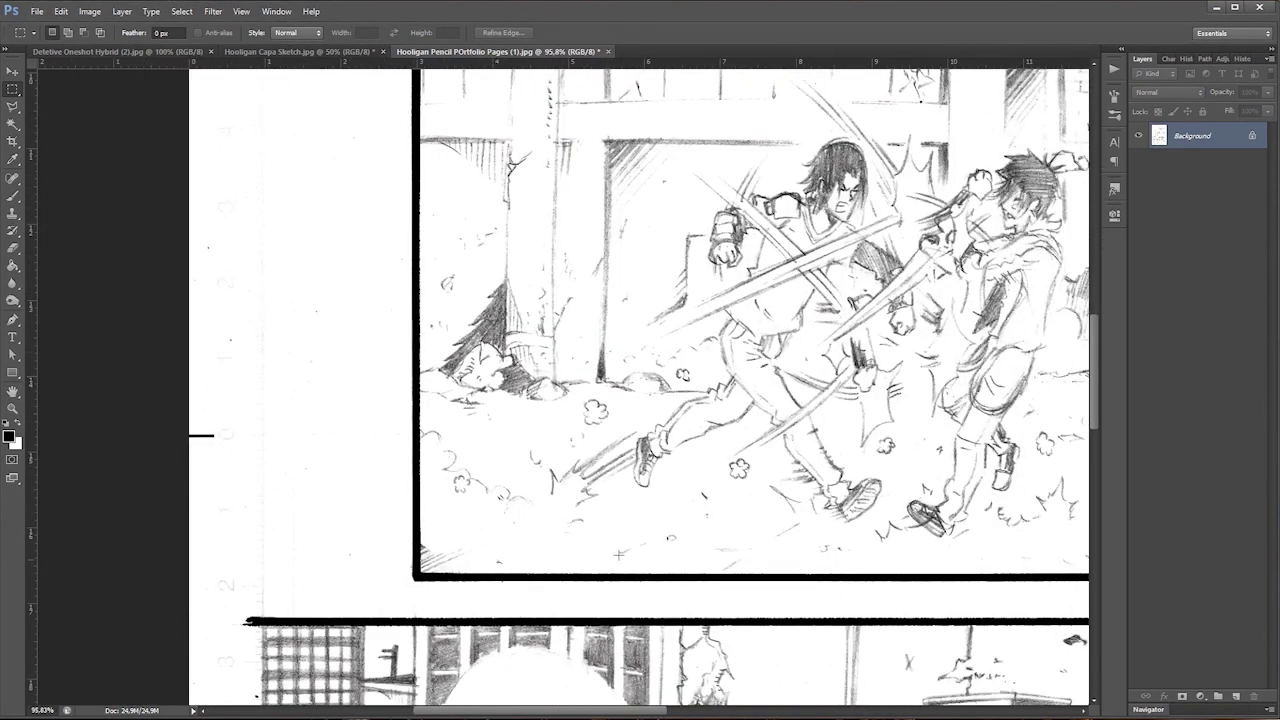
drag(1097, 403, 1095, 268)
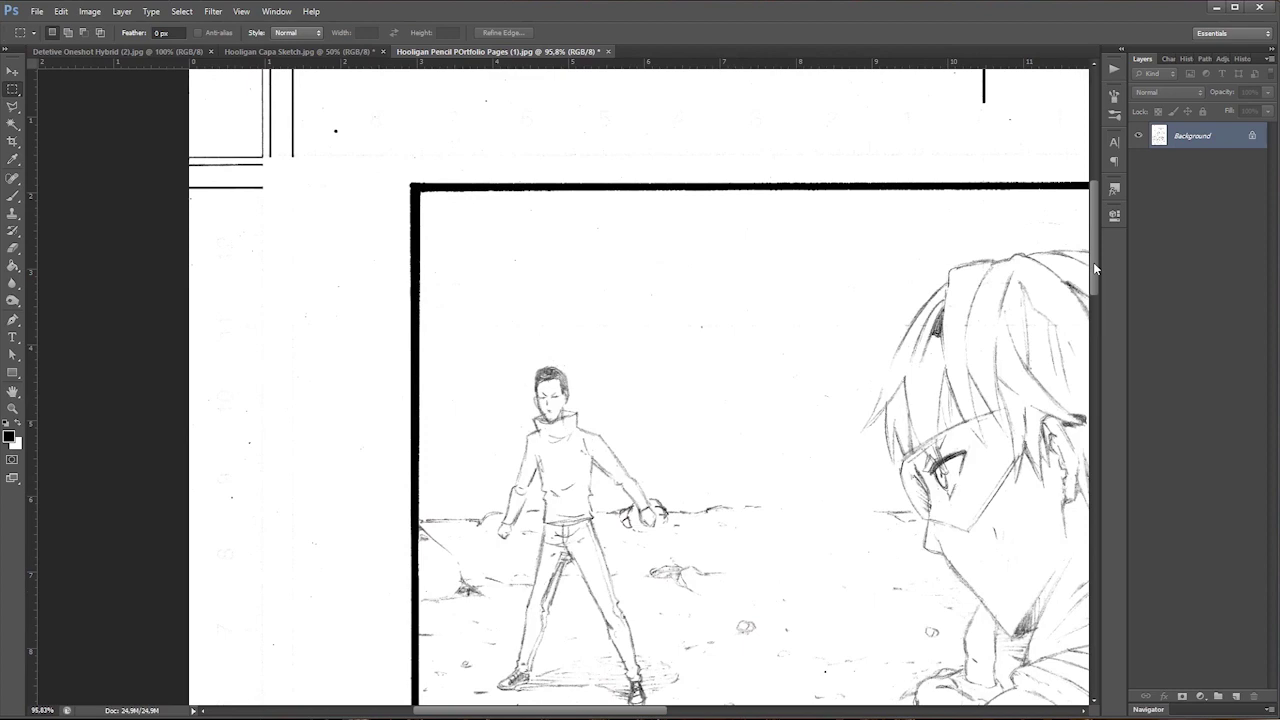
Step: Review the cleaned portfolio page at several magnifications, checking the margins, the upper panels, the fight scene and the city panel
key(ctrl+minus)
key(ctrl+minus)
key(ctrl+minus)
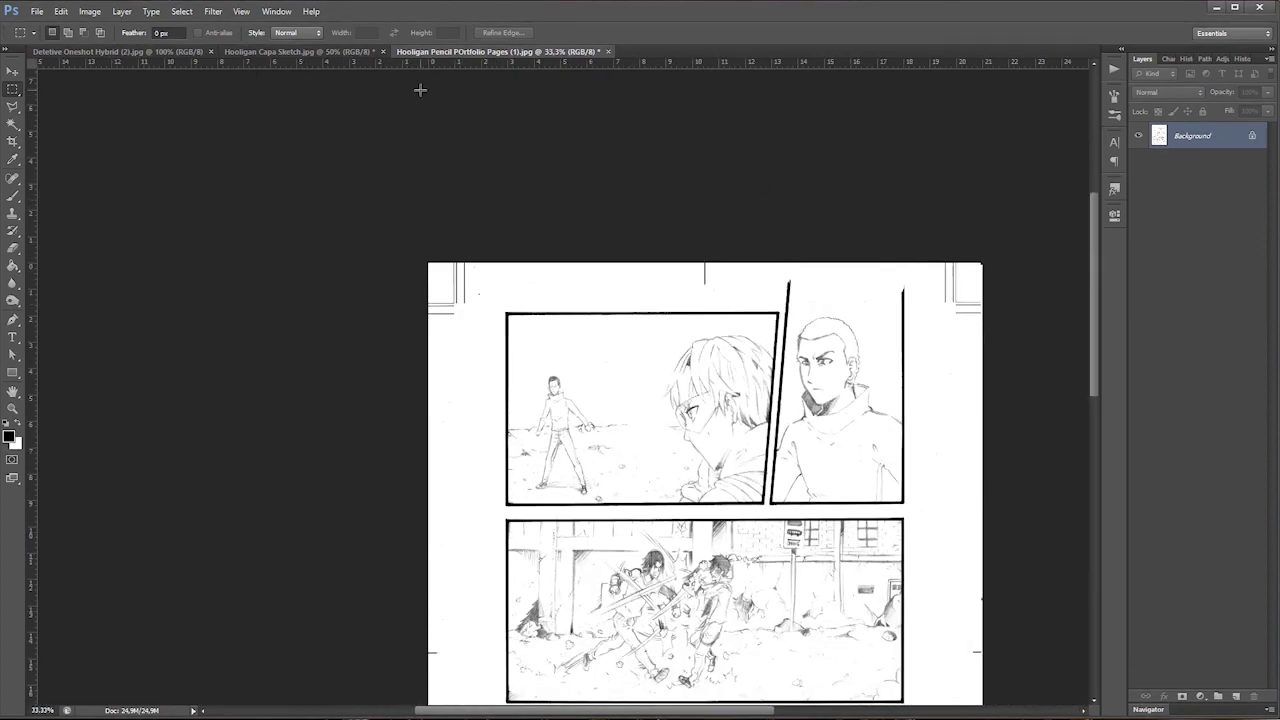
scroll(437, 560, up, 5)
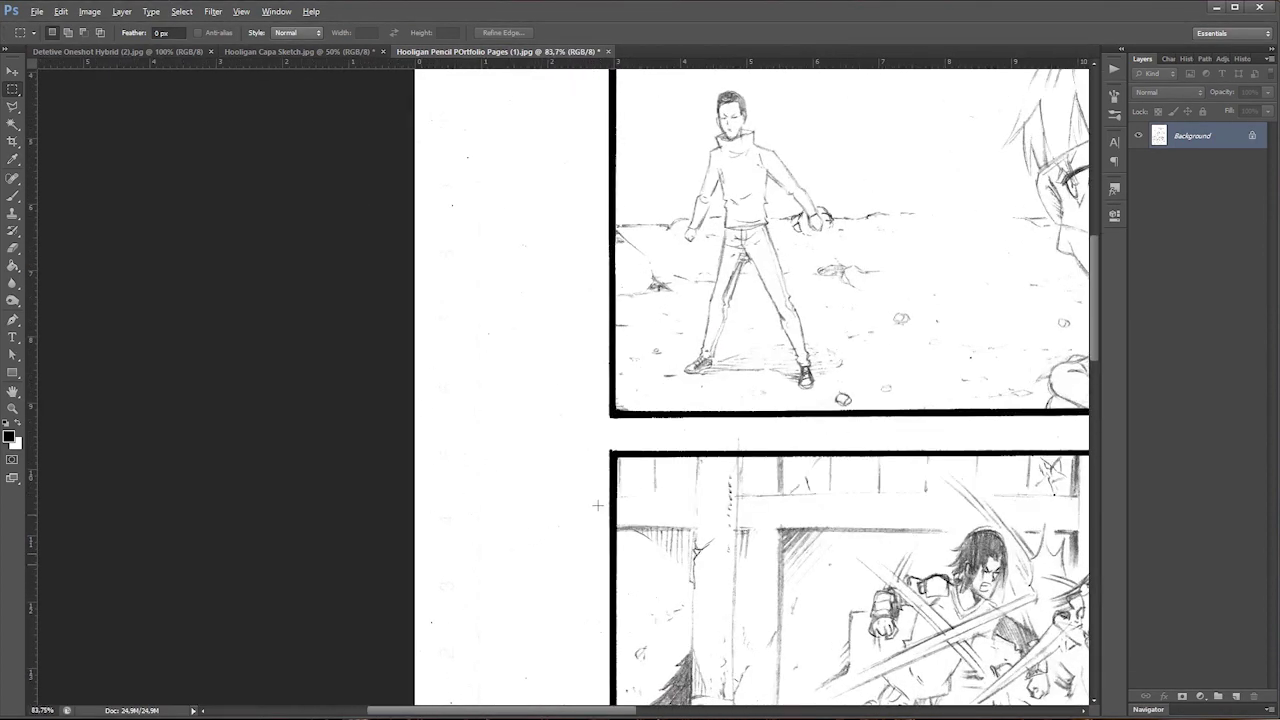
scroll(709, 423, down, 5)
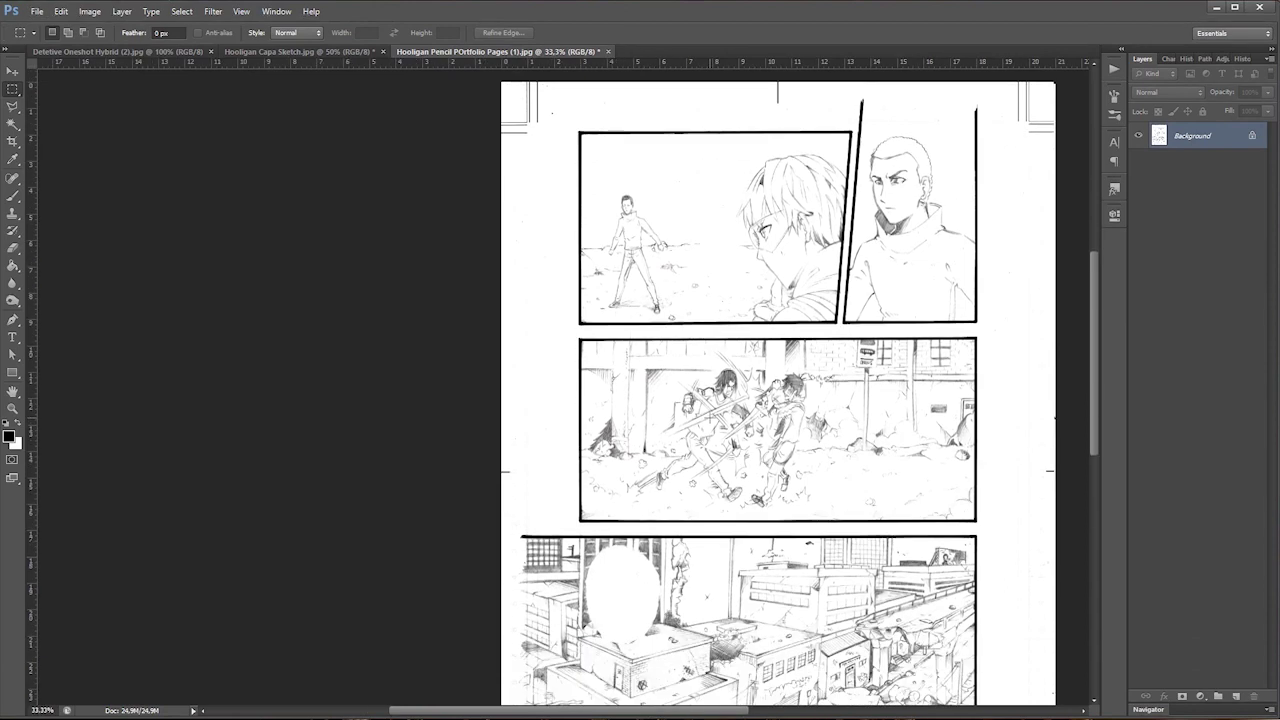
scroll(709, 418, down, 3)
scroll(709, 418, down, 3)
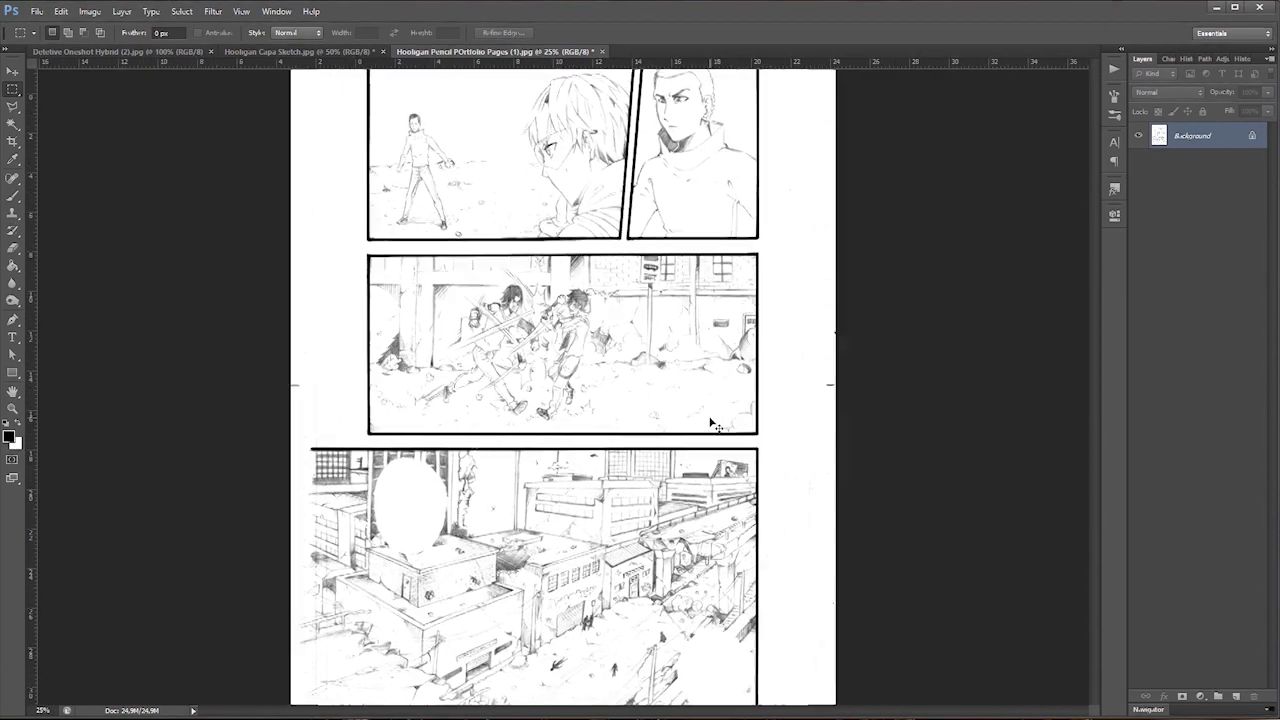
scroll(709, 423, up, 3)
scroll(774, 420, up, 3)
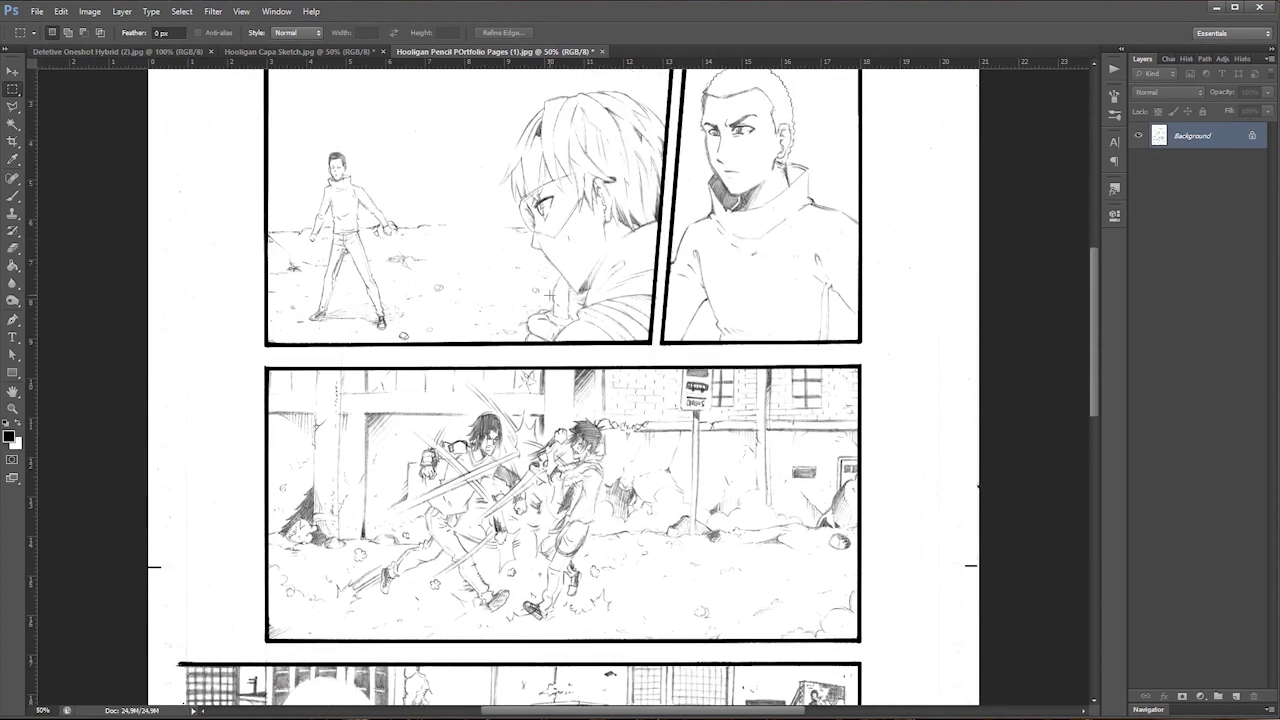
Step: Switch to the Detetive Oneshot Hybrid drawing and set the lightness of the Cyans to +100 in Hue/Saturation
click(118, 51)
drag(596, 716, 551, 708)
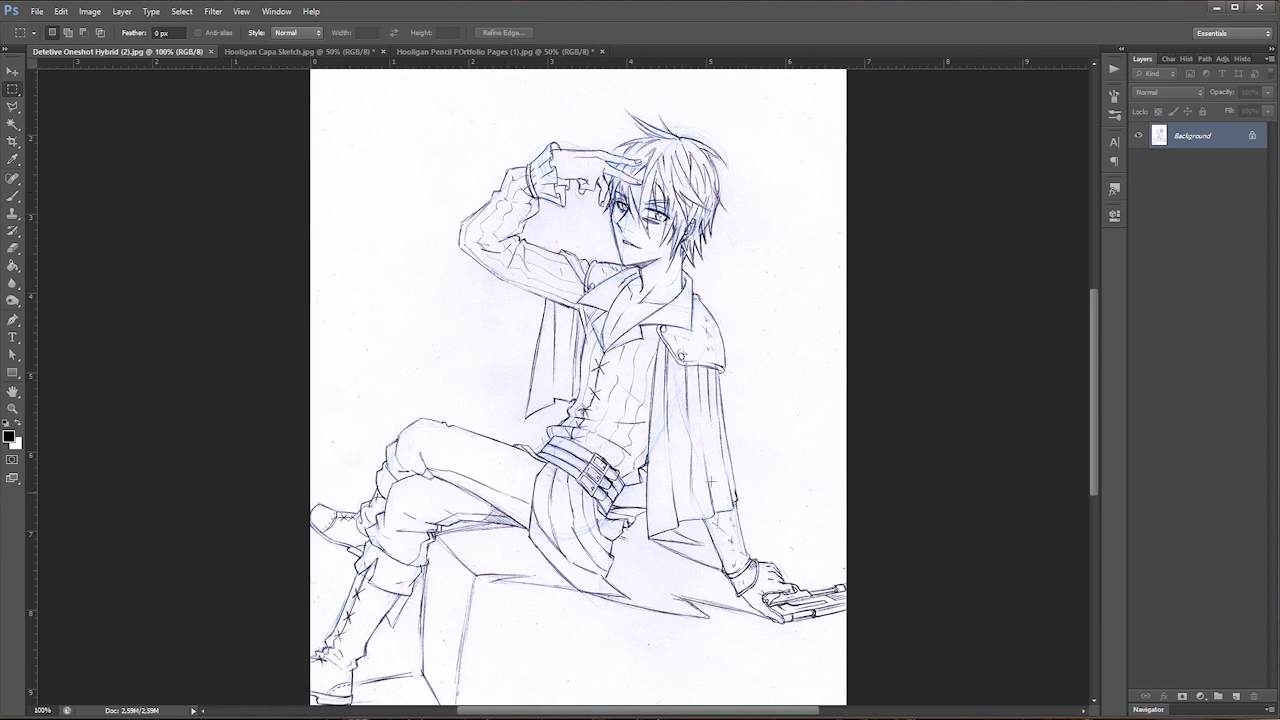
alt+scroll(618, 294, up, 6)
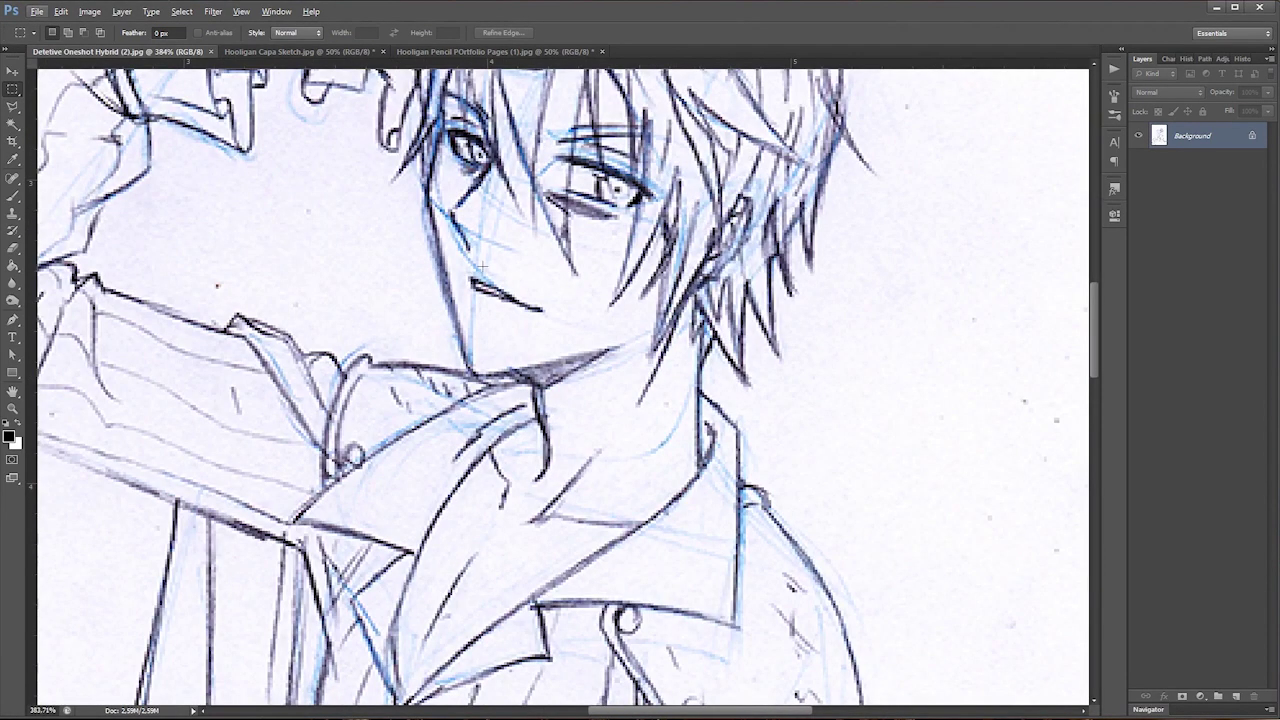
scroll(563, 388, up, 3)
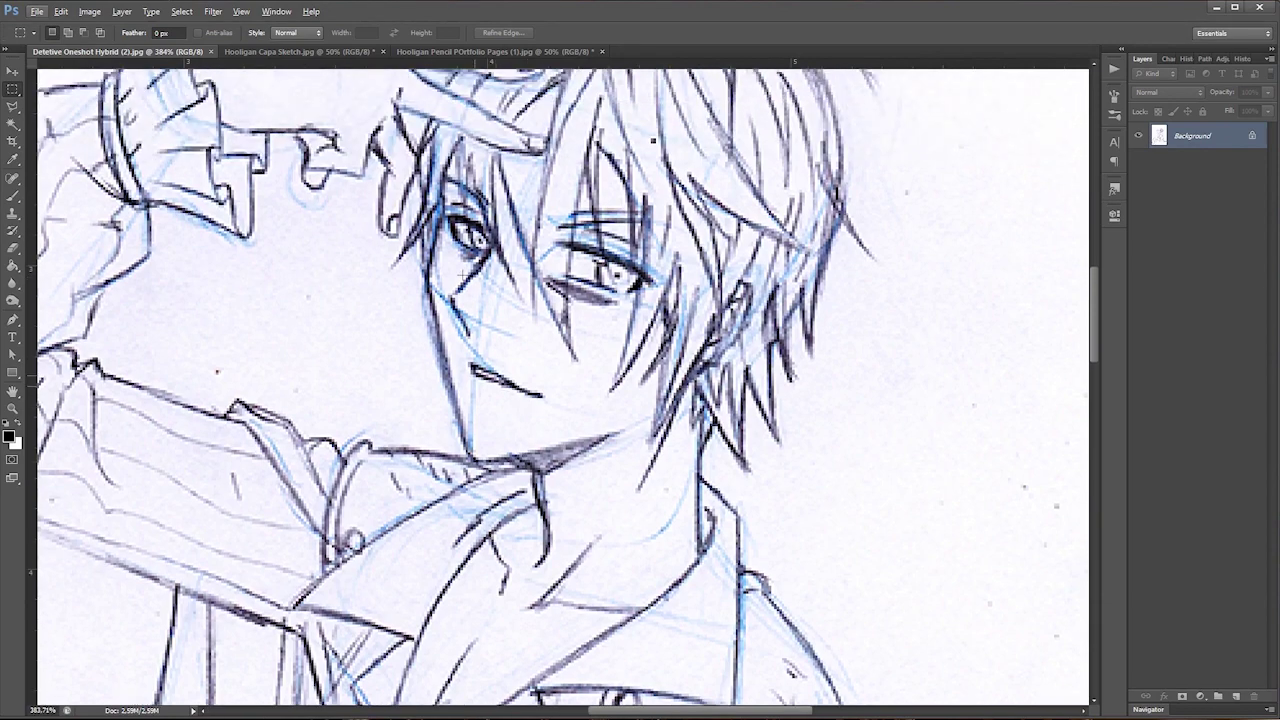
alt+scroll(592, 361, down, 5)
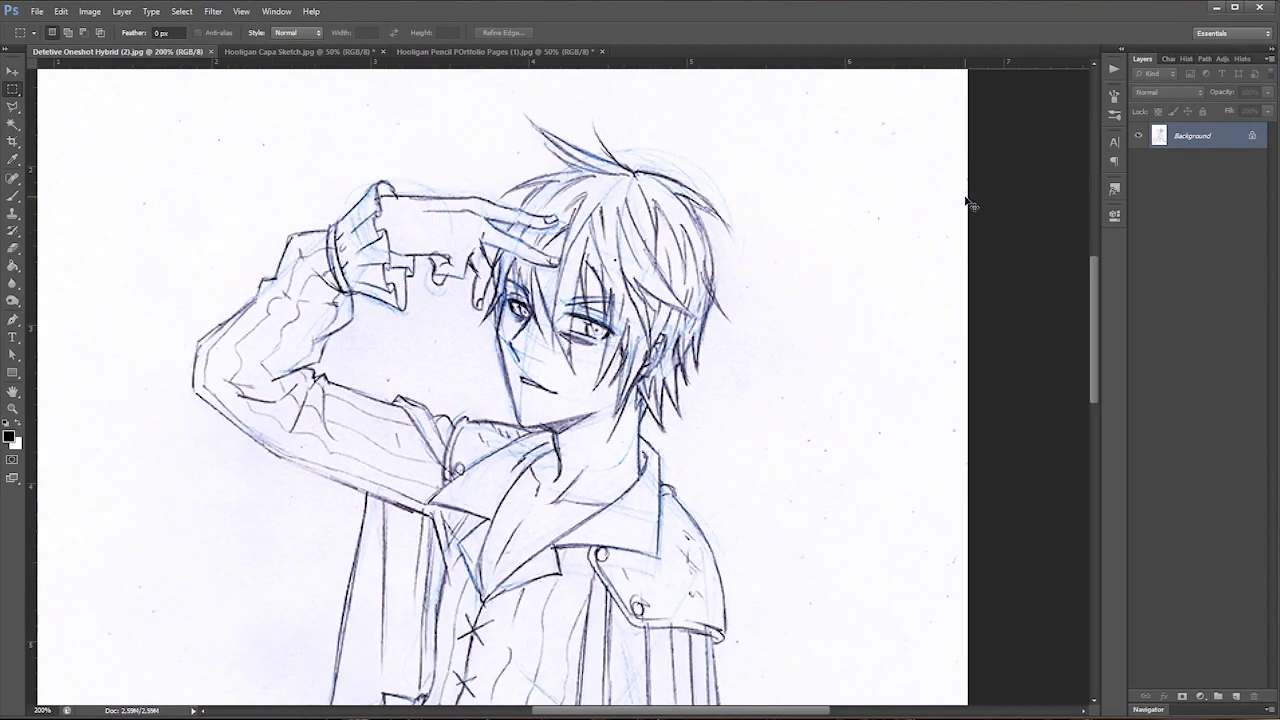
click(93, 12)
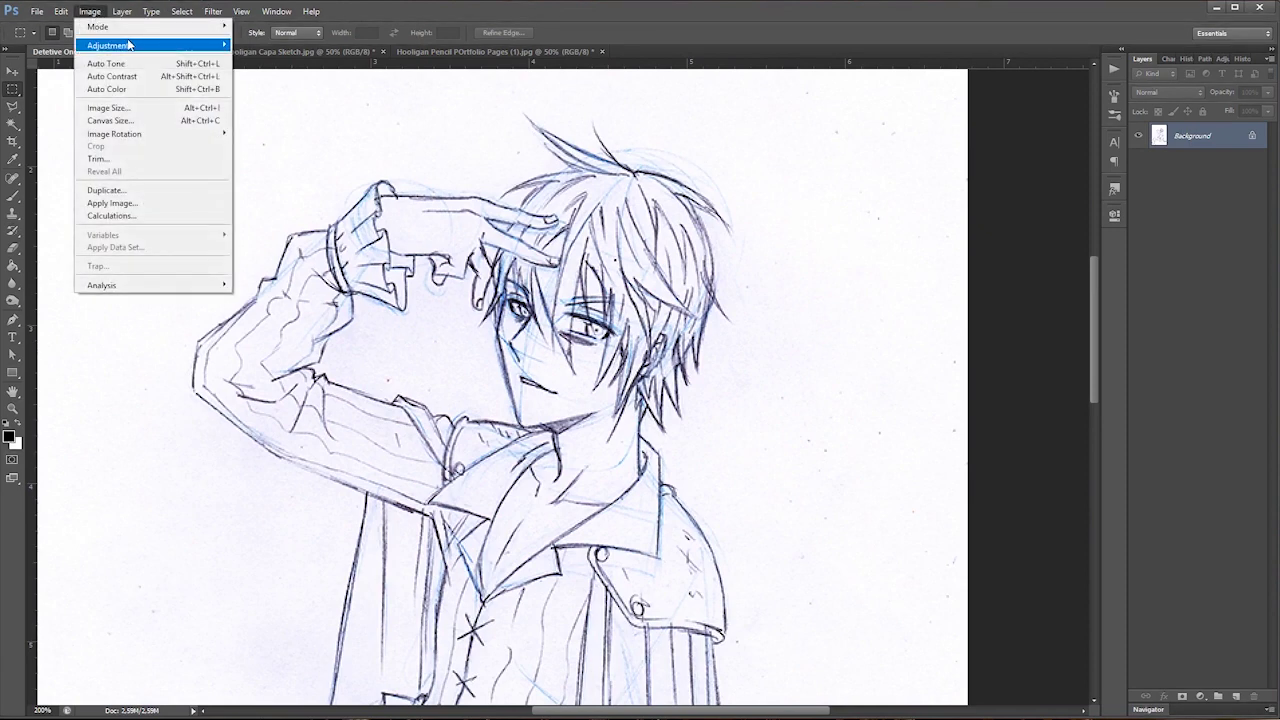
mouse_move(146, 50)
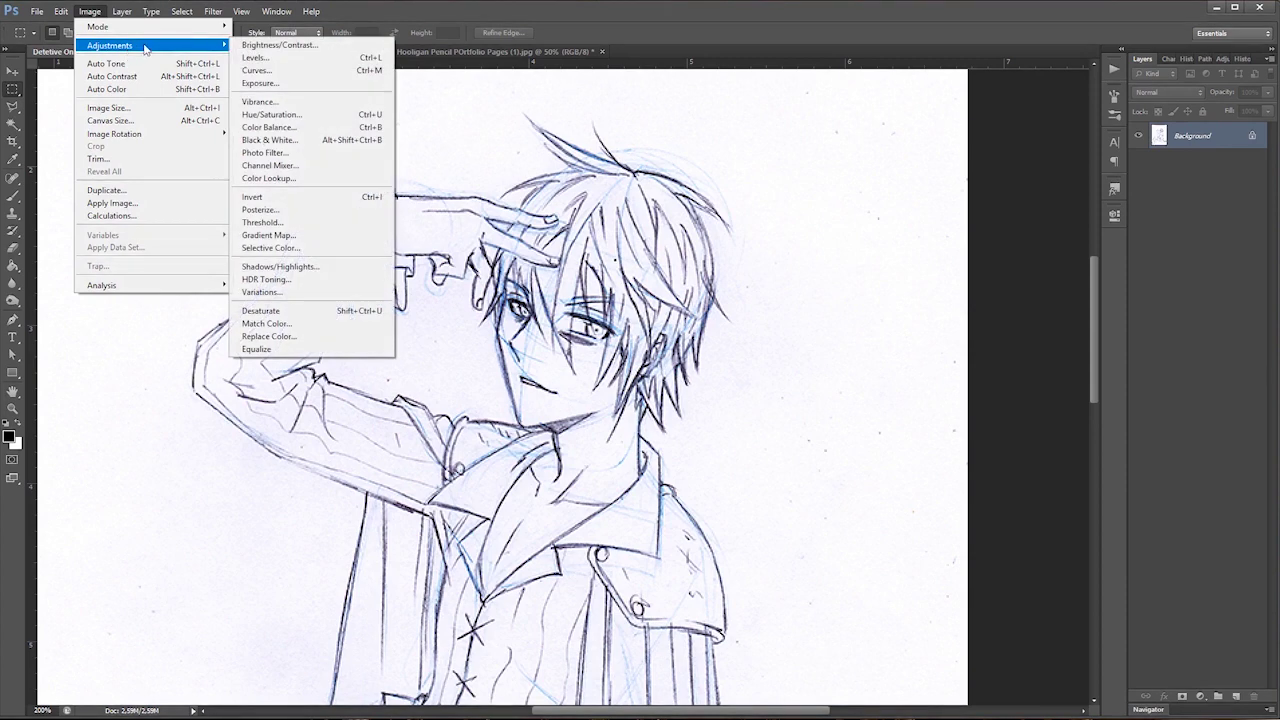
click(339, 121)
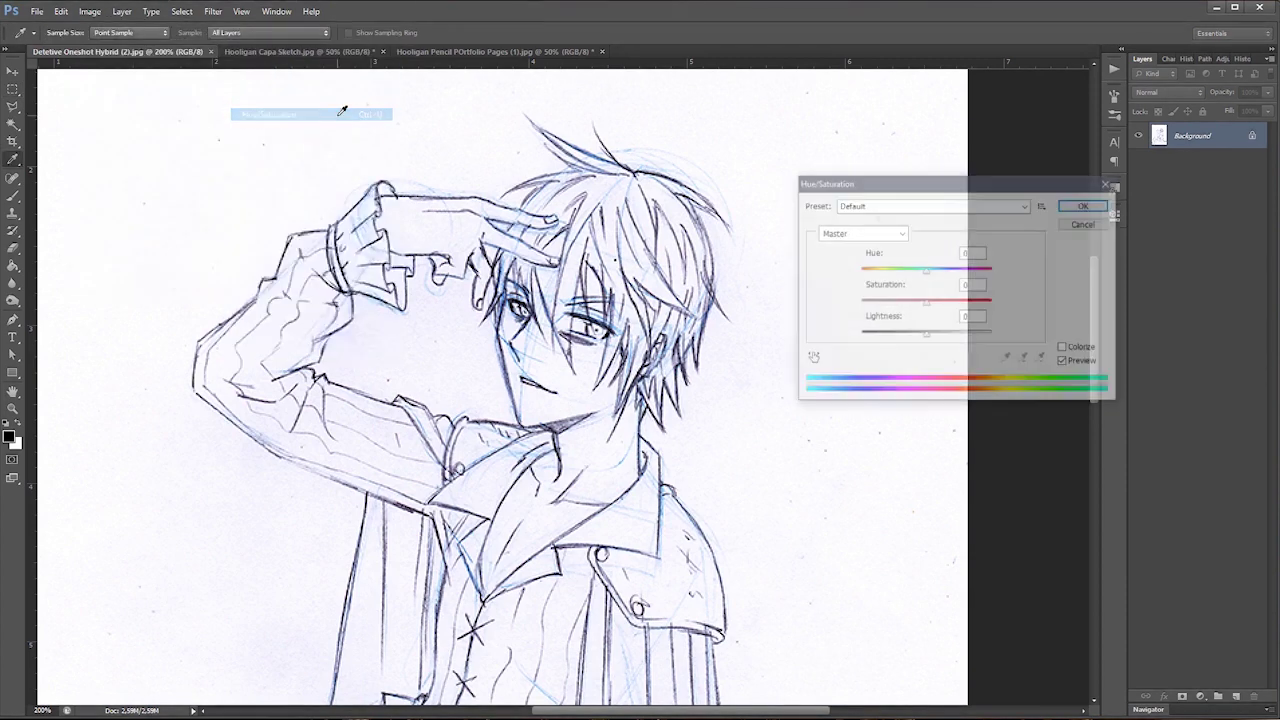
click(893, 234)
click(830, 289)
drag(926, 335, 1020, 343)
Step: Set the lightness of the Blues to +100 as well and apply the Hue/Saturation adjustment to the character drawing
click(893, 234)
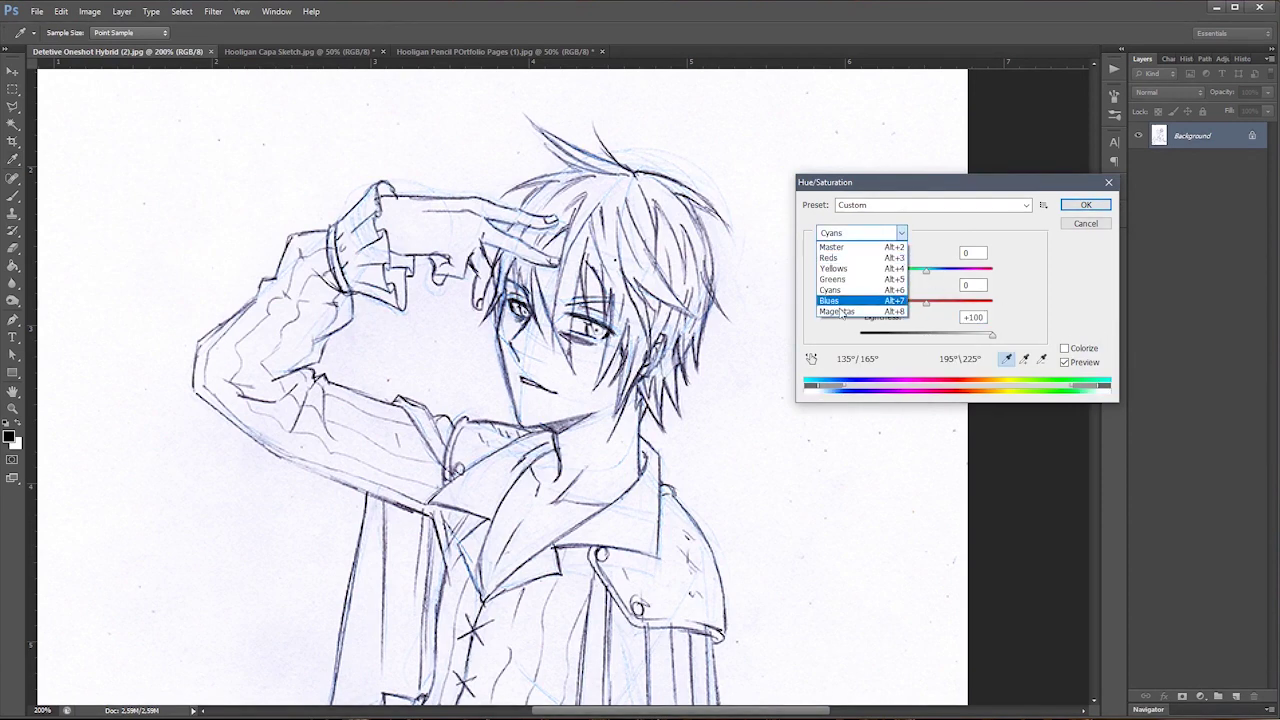
click(848, 302)
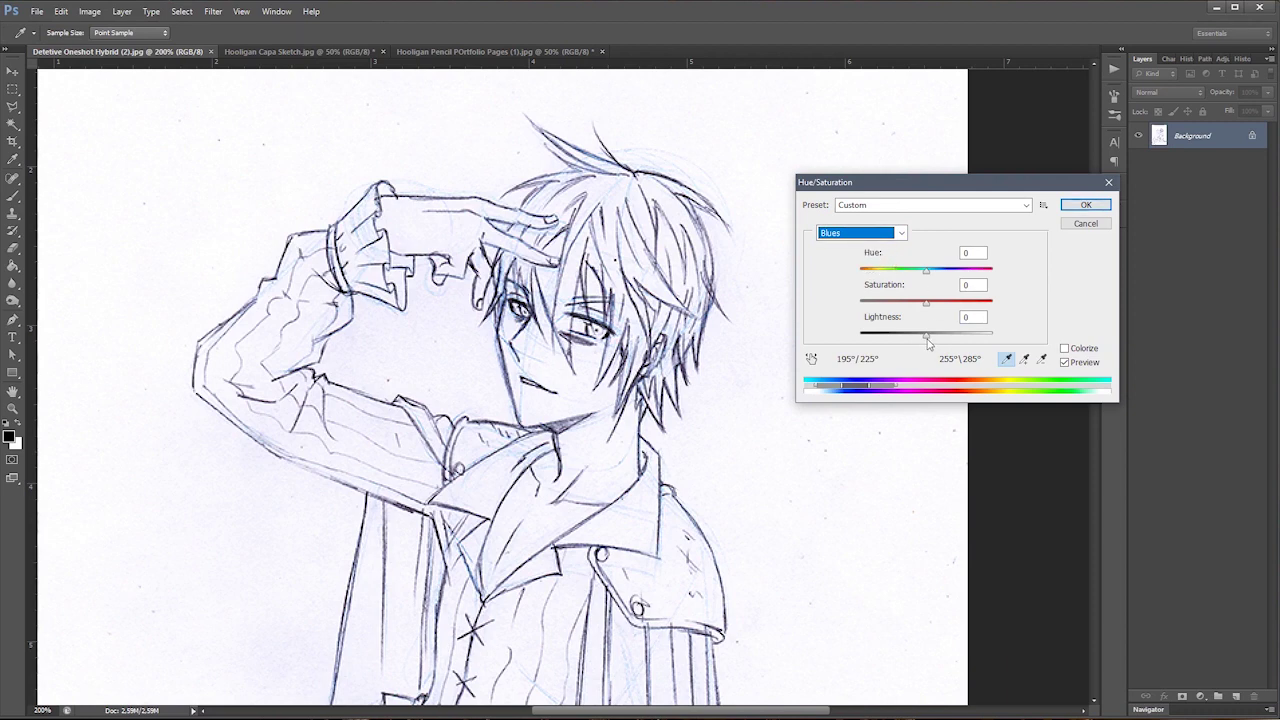
drag(927, 339, 1082, 343)
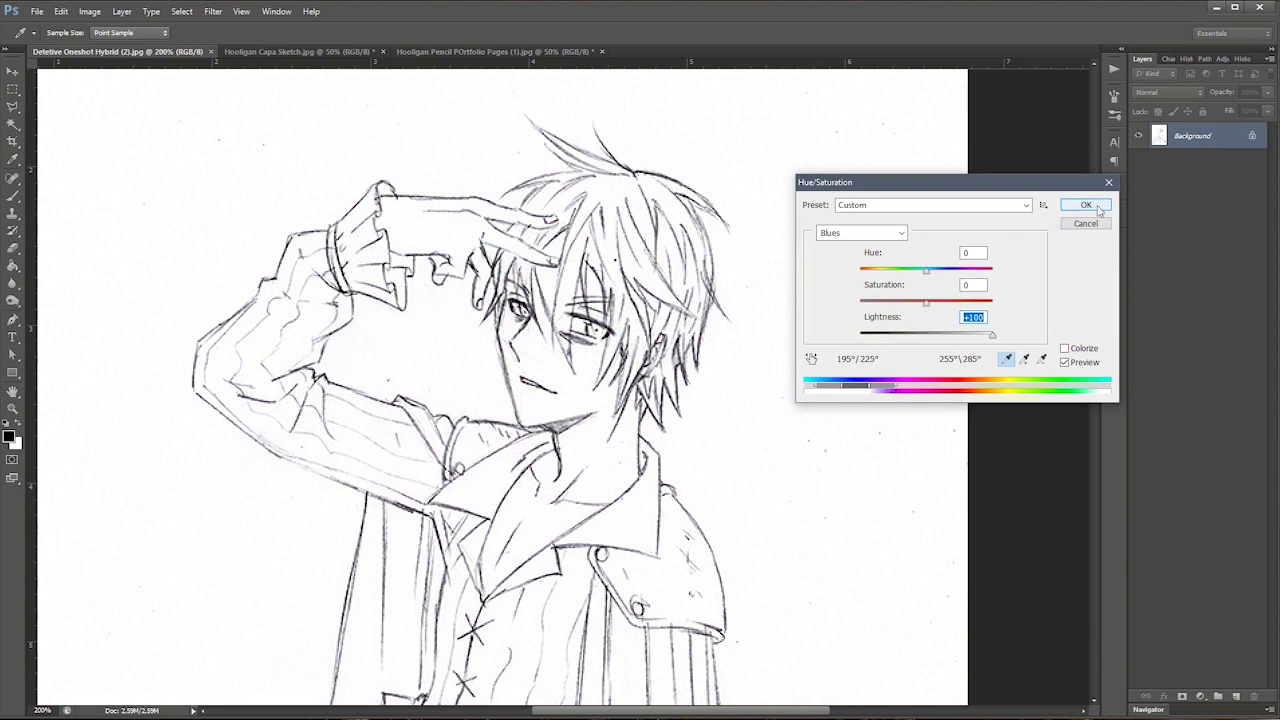
click(1097, 206)
Step: View the character drawing in full-screen mode and compare its original blue sketch lines with the cleaned version
key(ctrl+minus)
scroll(527, 290, down, 5)
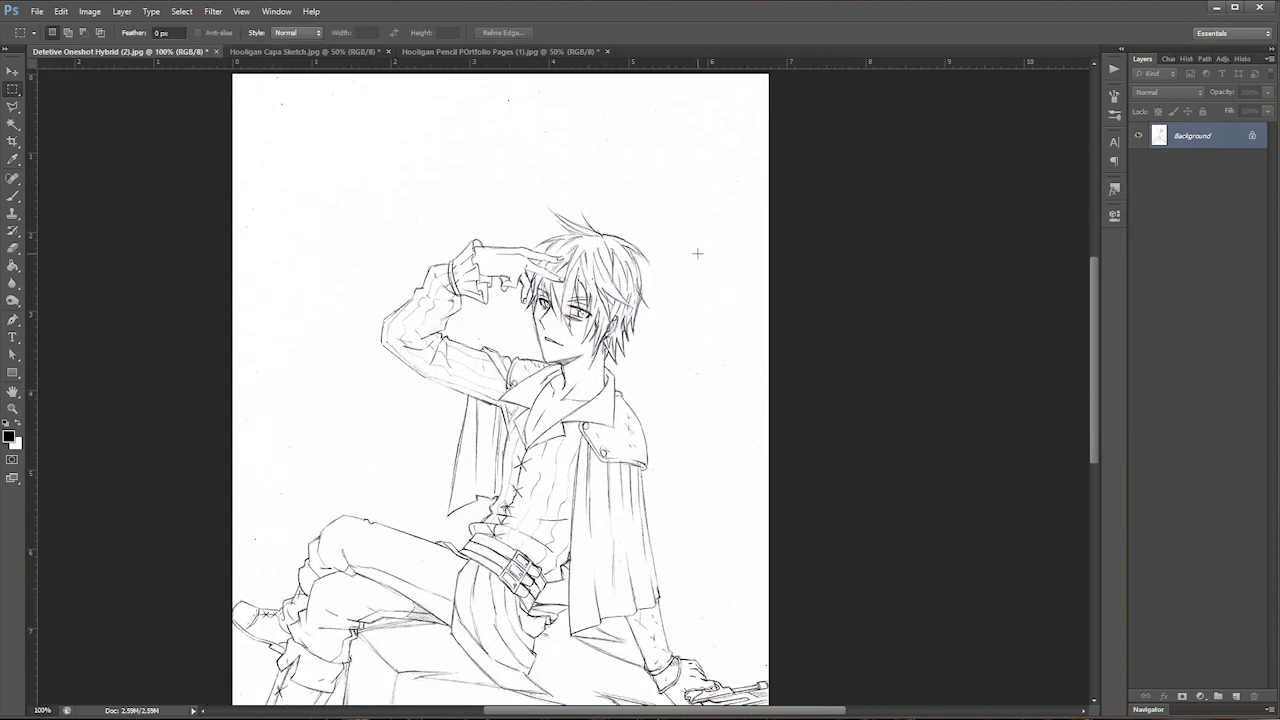
key(f)
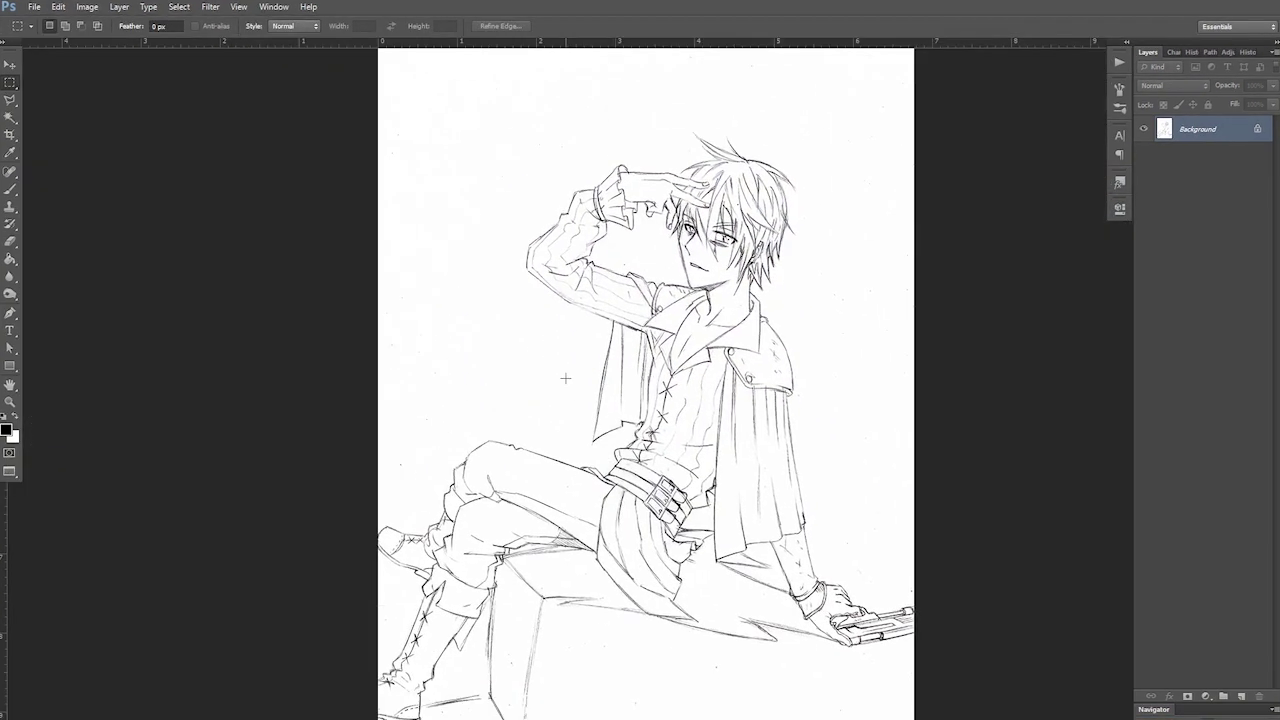
key(f)
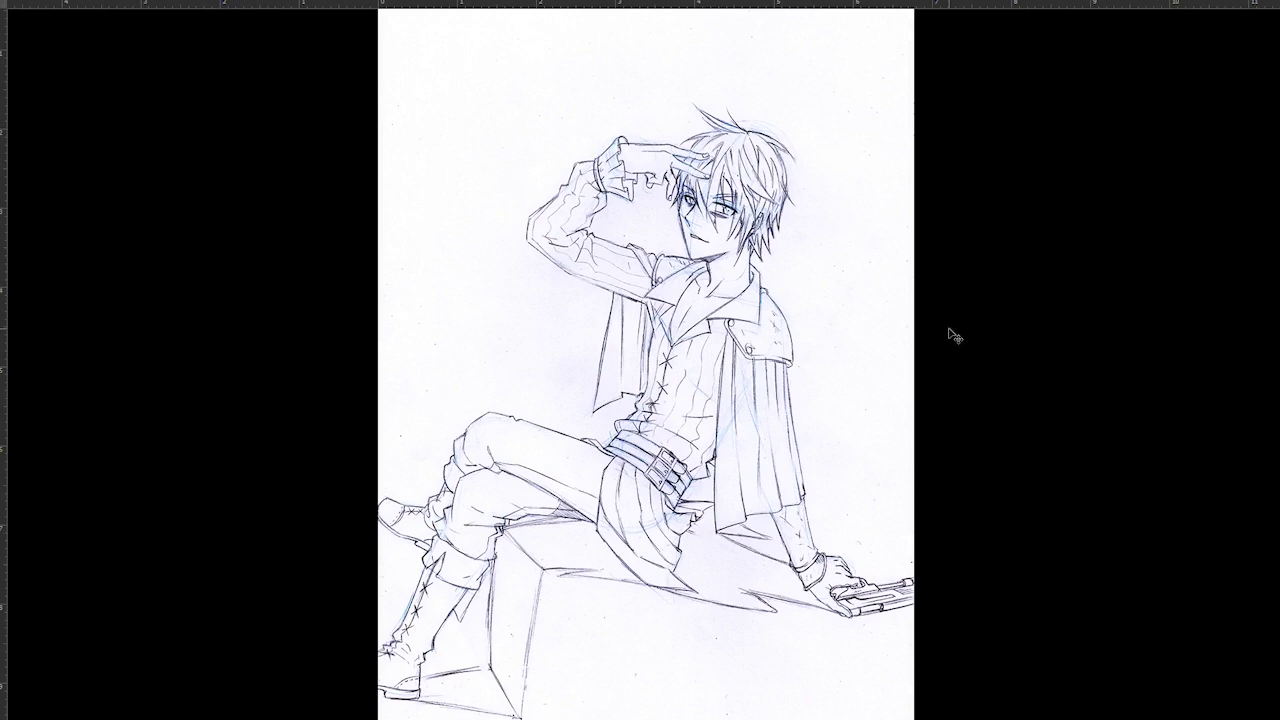
key(ctrl+shift+u)
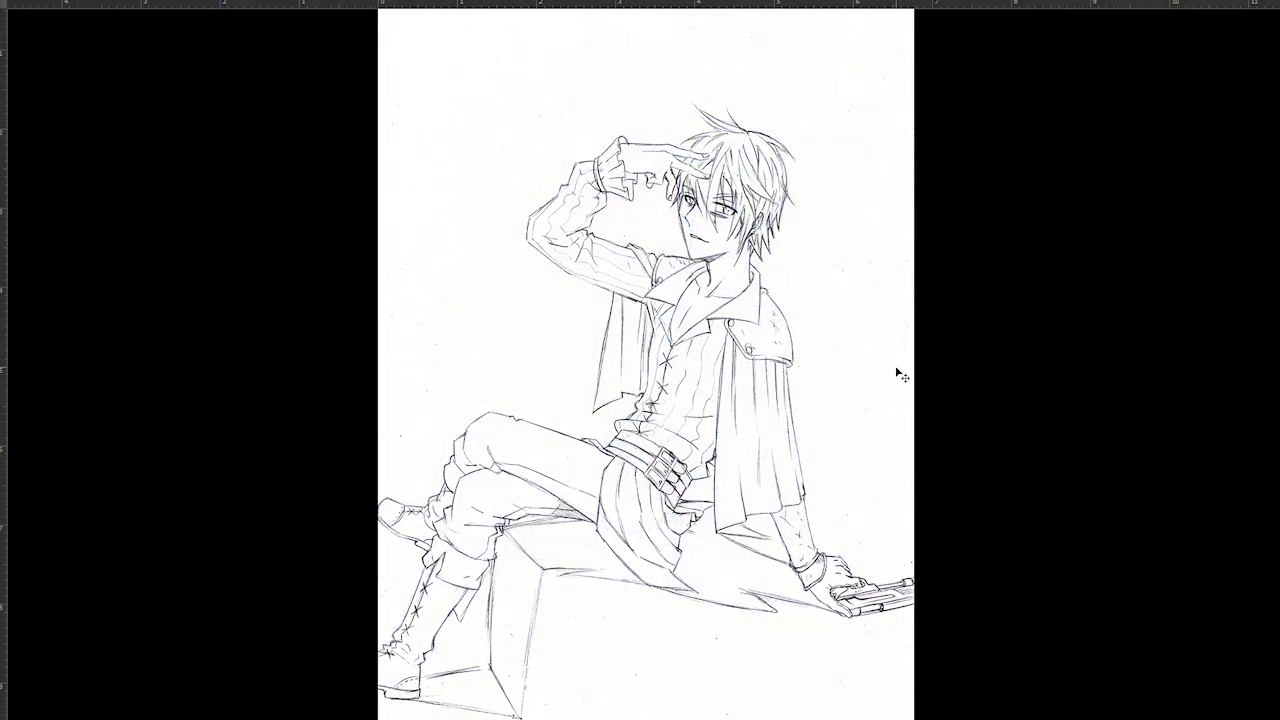
key(ctrl+plus)
scroll(896, 368, up, 8)
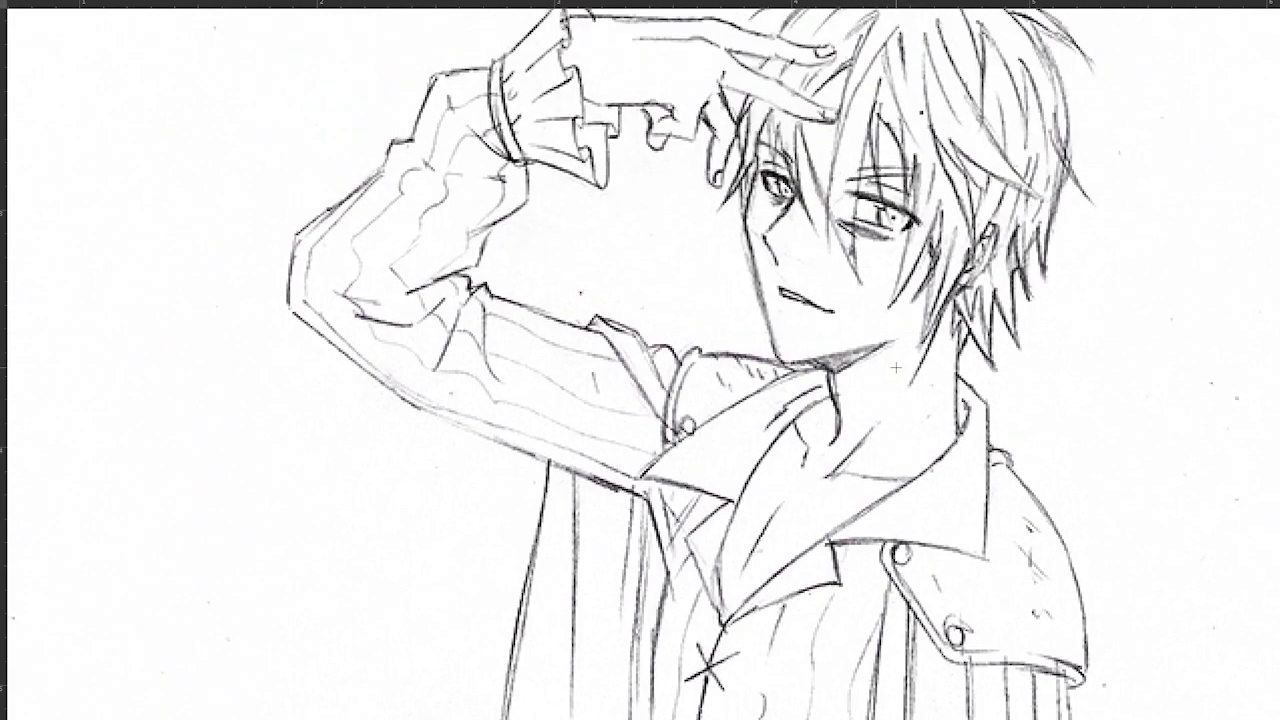
Step: Undo and redo the color adjustment repeatedly to compare the face and sleeve up close, ending on the cleaned drawing
key(ctrl+z)
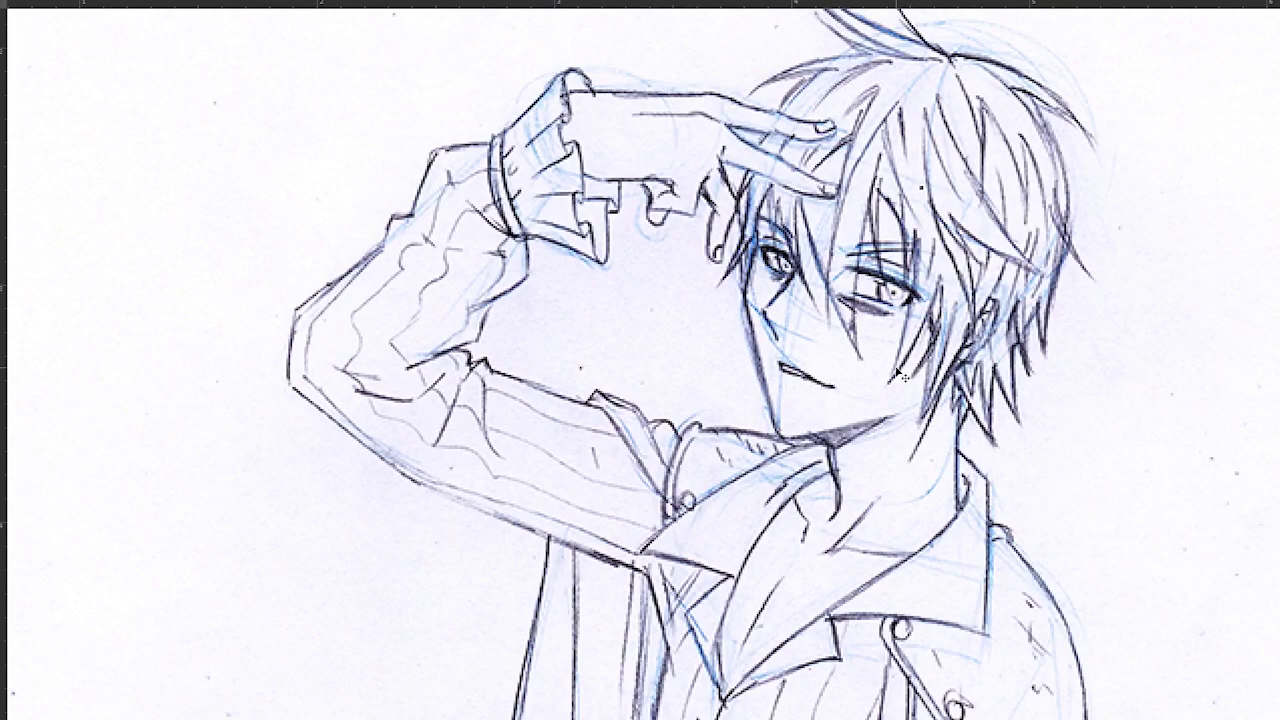
key(ctrl+y)
key(ctrl+z)
key(ctrl+y)
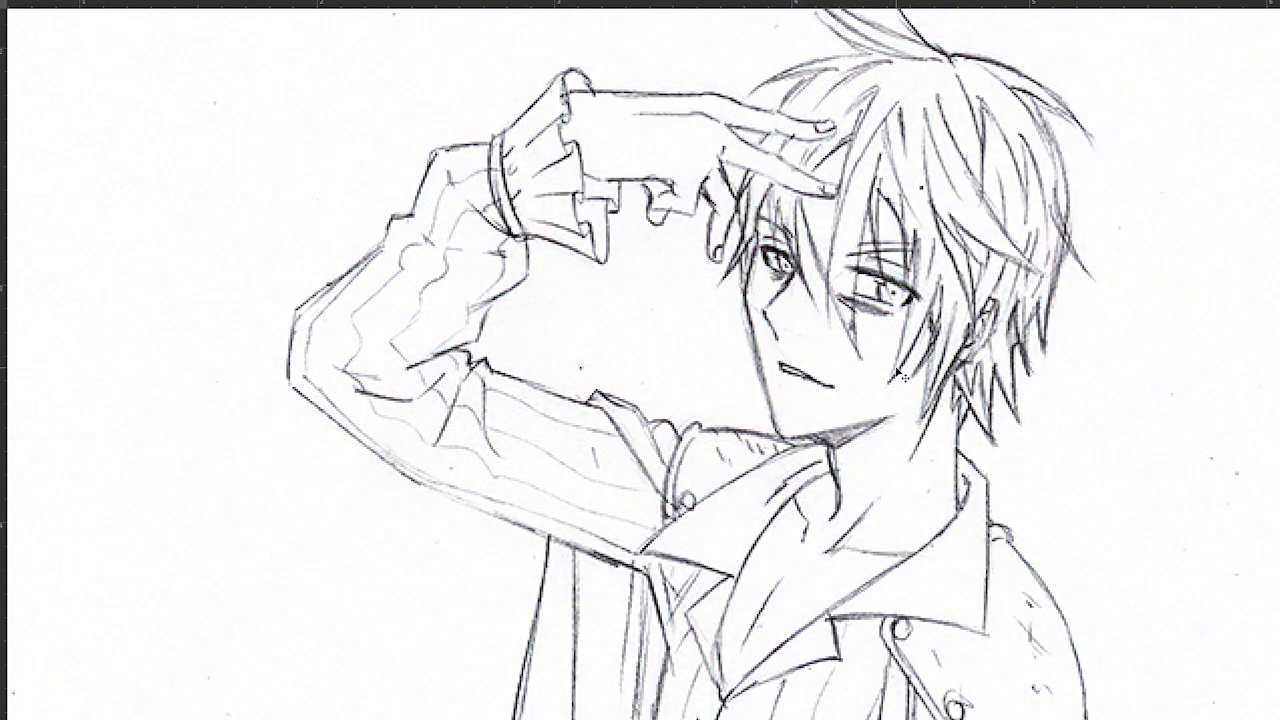
key(ctrl+z)
key(ctrl+y)
scroll(897, 372, down, 3)
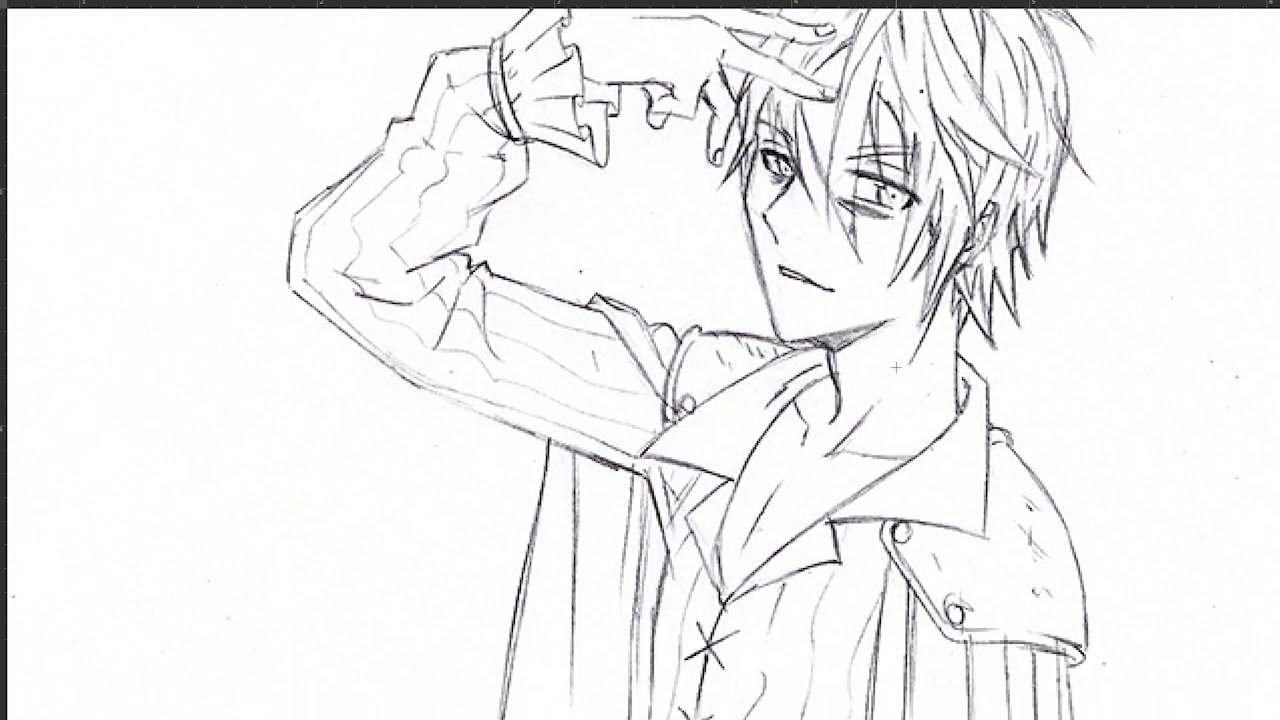
key(ctrl+minus)
key(ctrl+minus)
scroll(897, 372, down, 1)
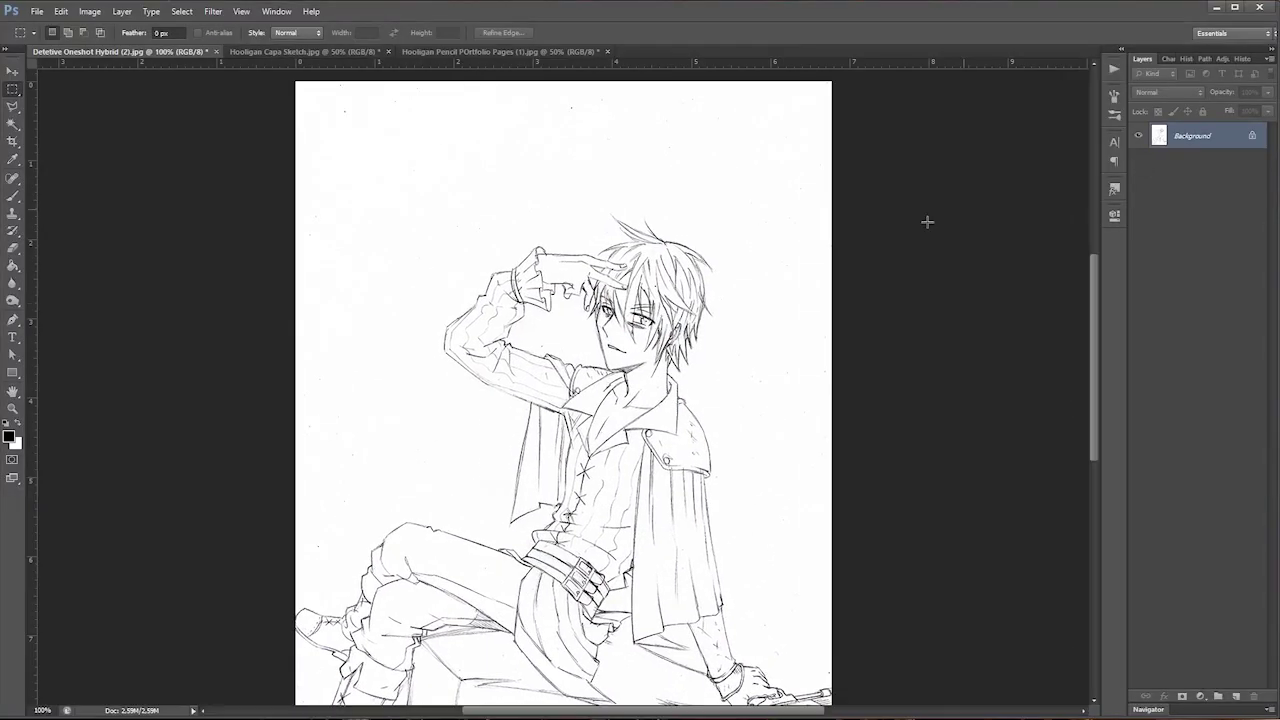
Step: Open IMG_20180829_0001.png from the Imagens folder as a new document in Photoshop
click(374, 708)
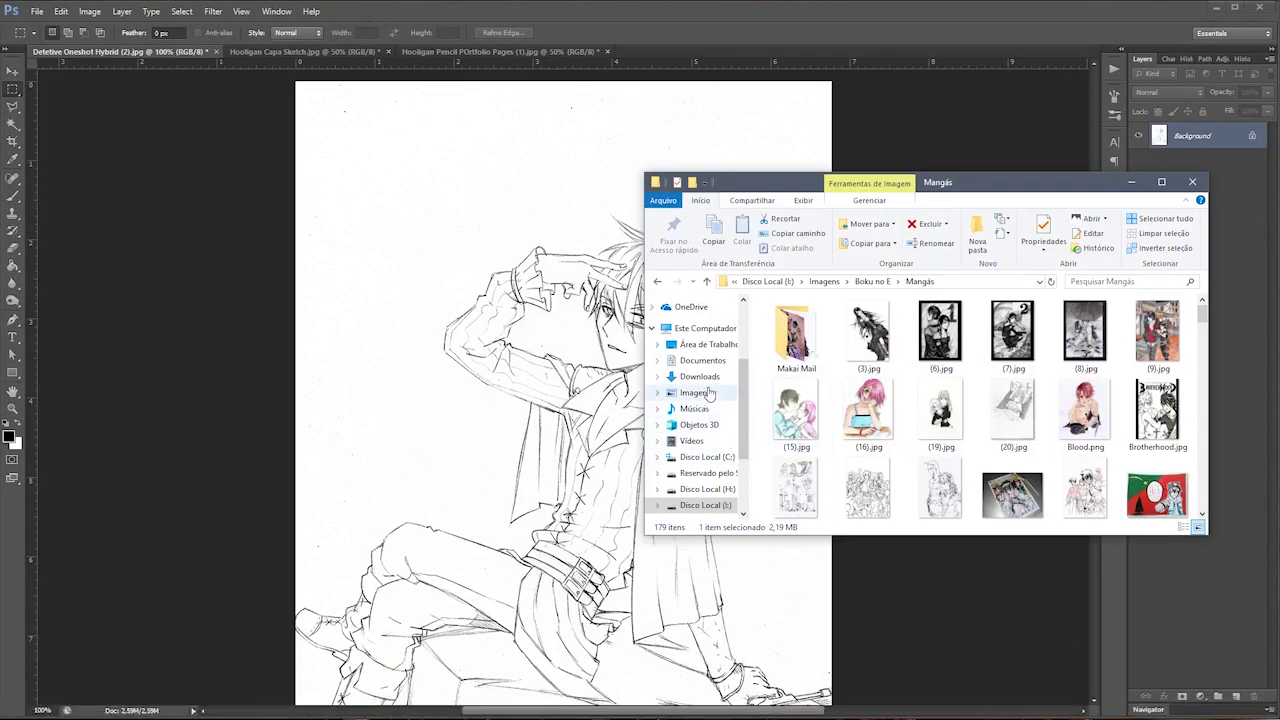
click(696, 392)
scroll(1023, 450, down, 5)
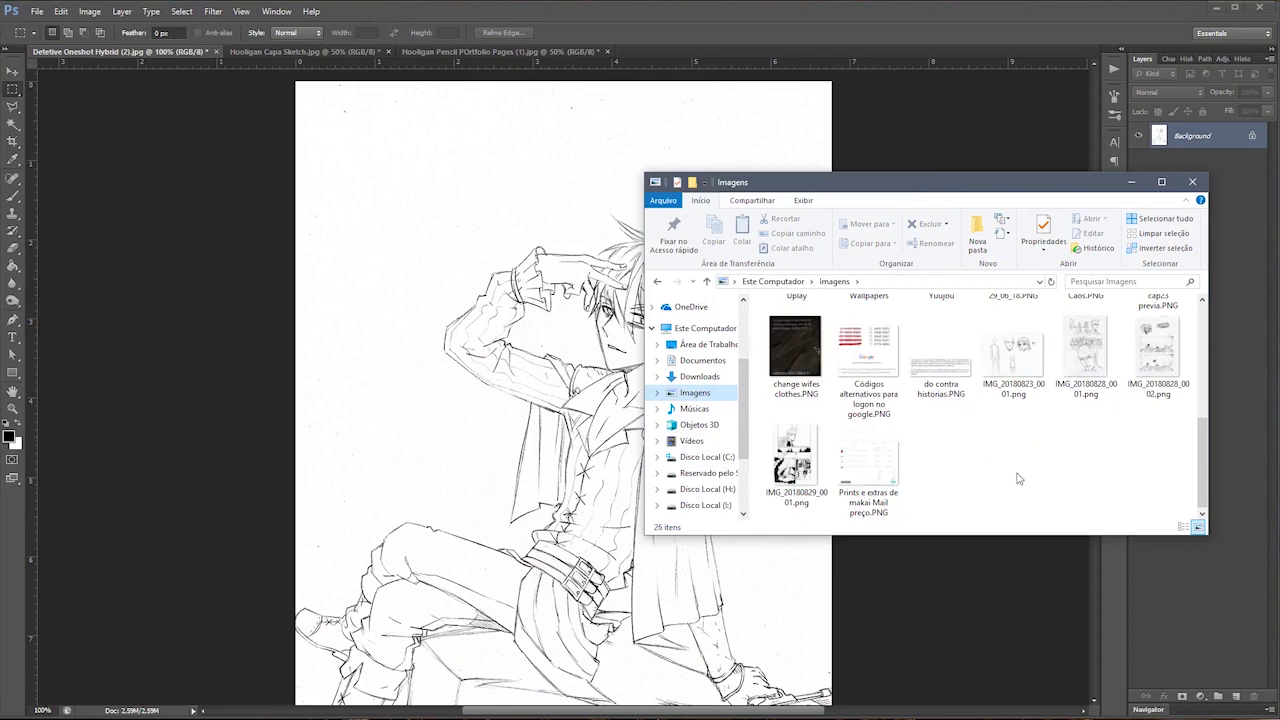
drag(795, 460, 689, 48)
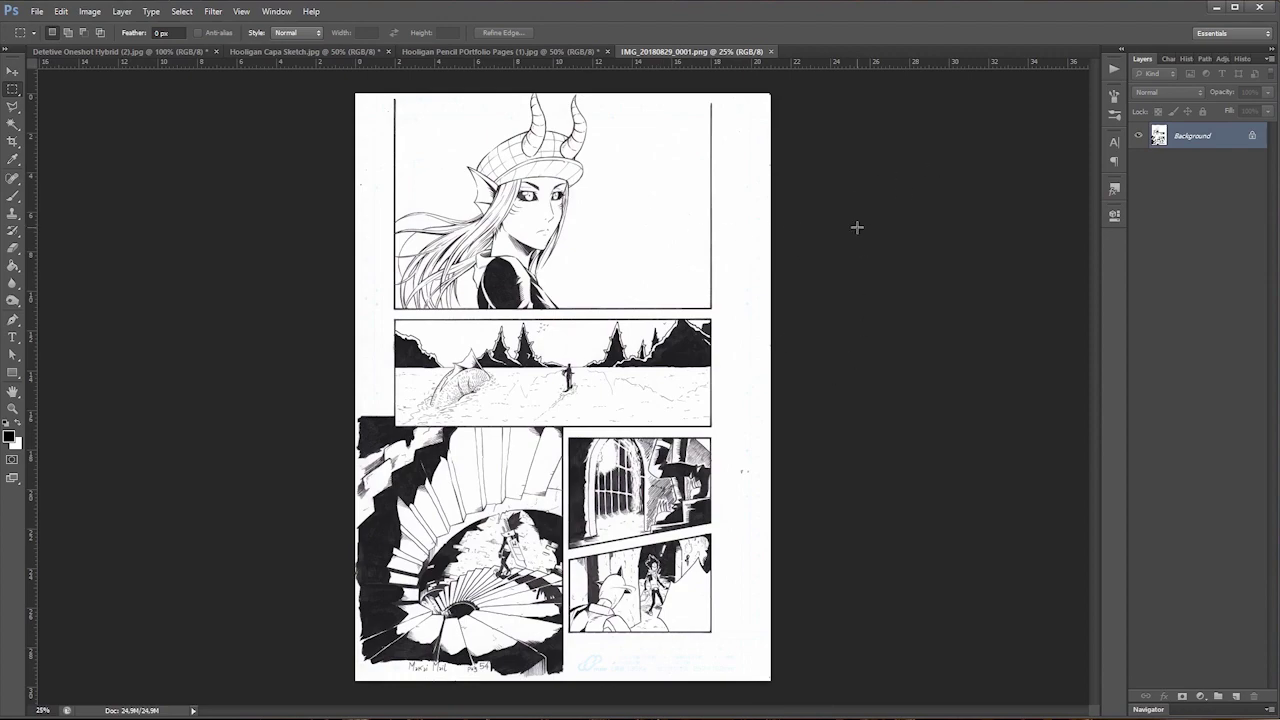
Step: Examine the inked page's margins and upper corner up close for faint blue ruler marks and numbers
key(ctrl+plus)
key(ctrl+plus)
key(ctrl+plus)
key(ctrl+plus)
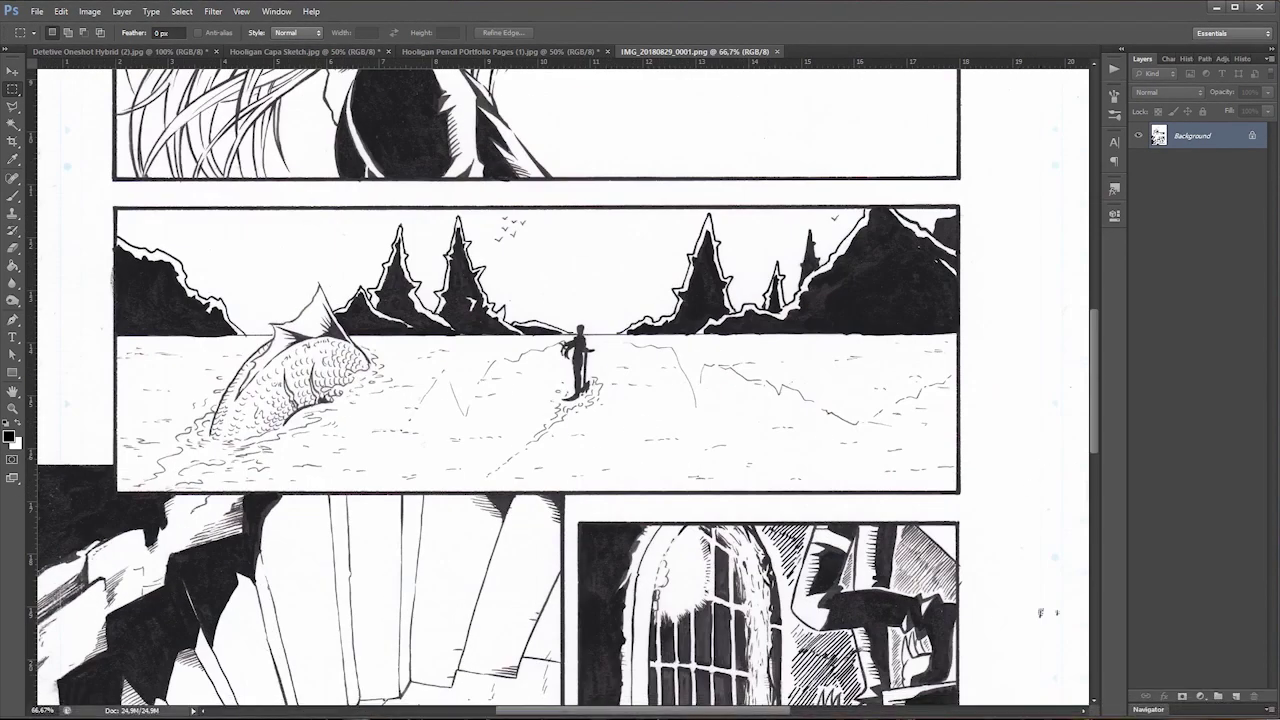
drag(771, 712, 877, 710)
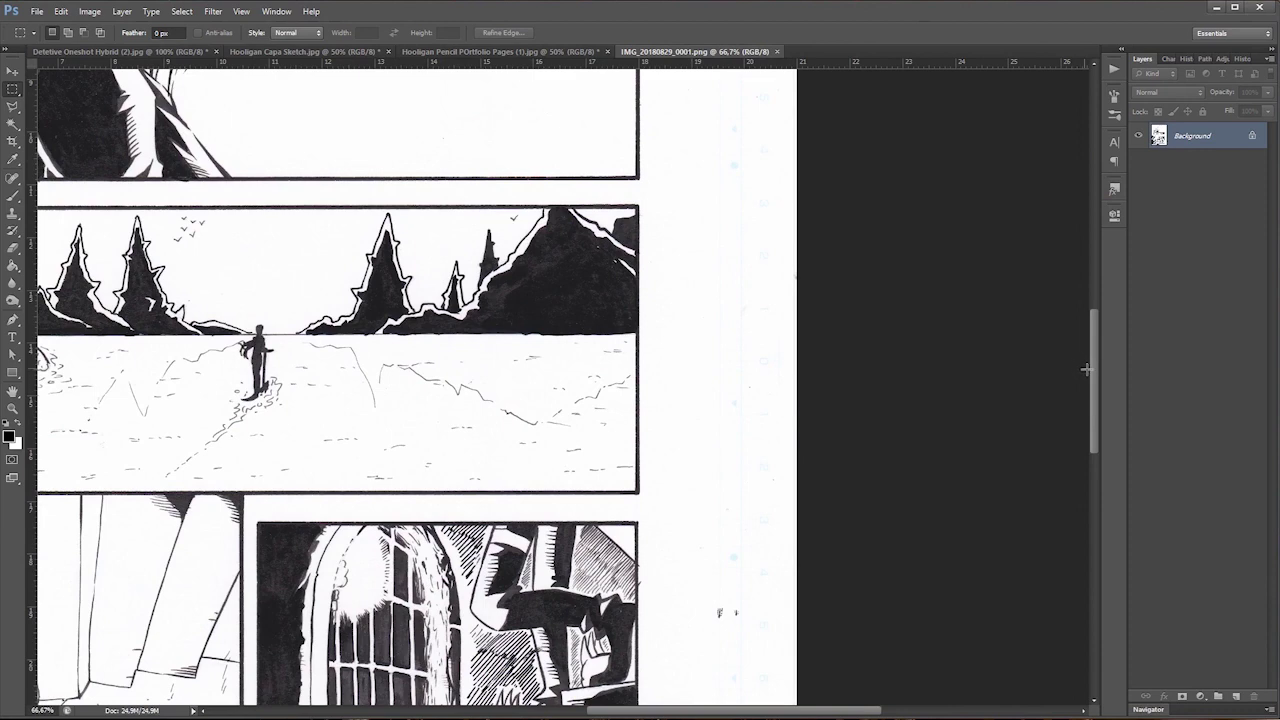
drag(1097, 378, 1105, 223)
scroll(789, 278, up, 5)
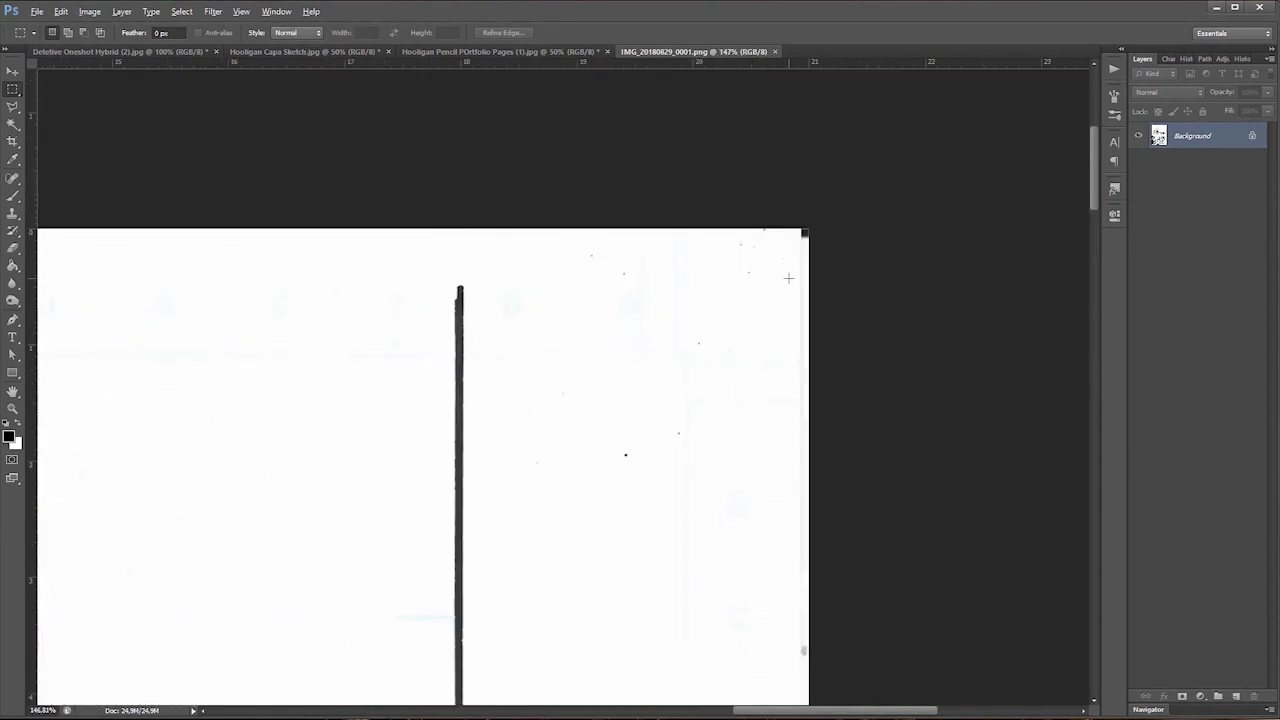
scroll(624, 338, up, 4)
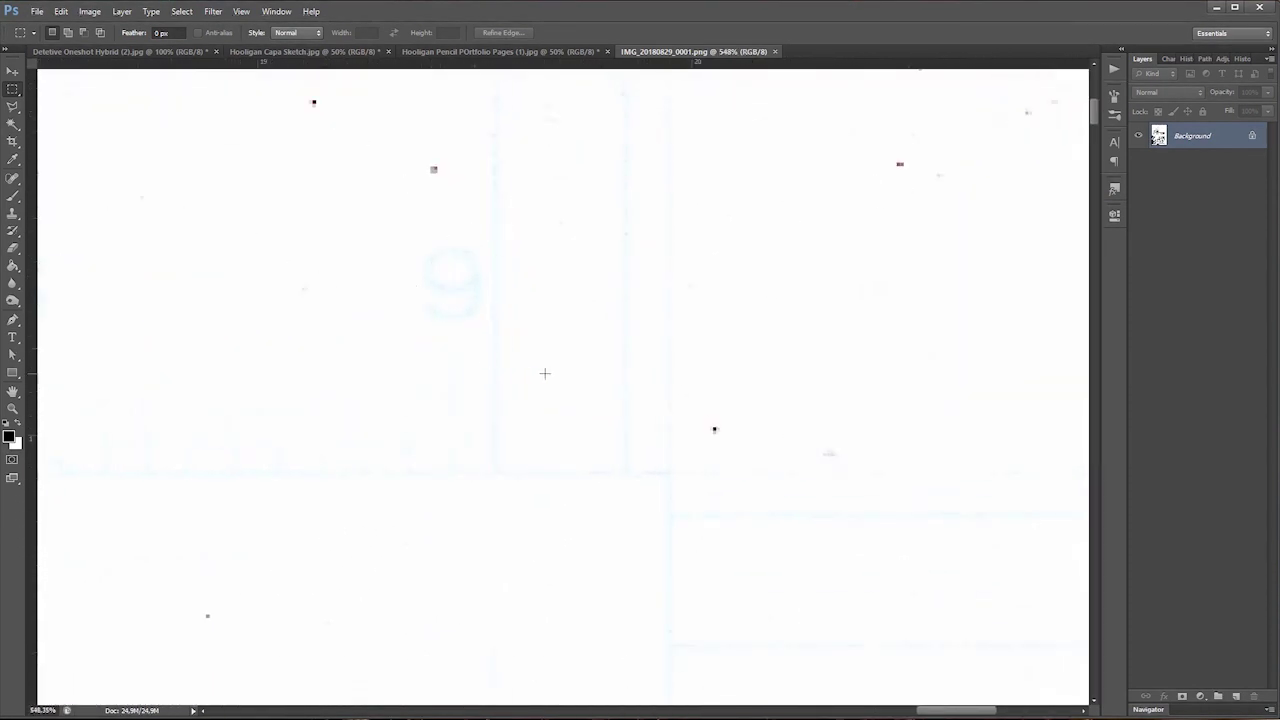
scroll(543, 373, down, 6)
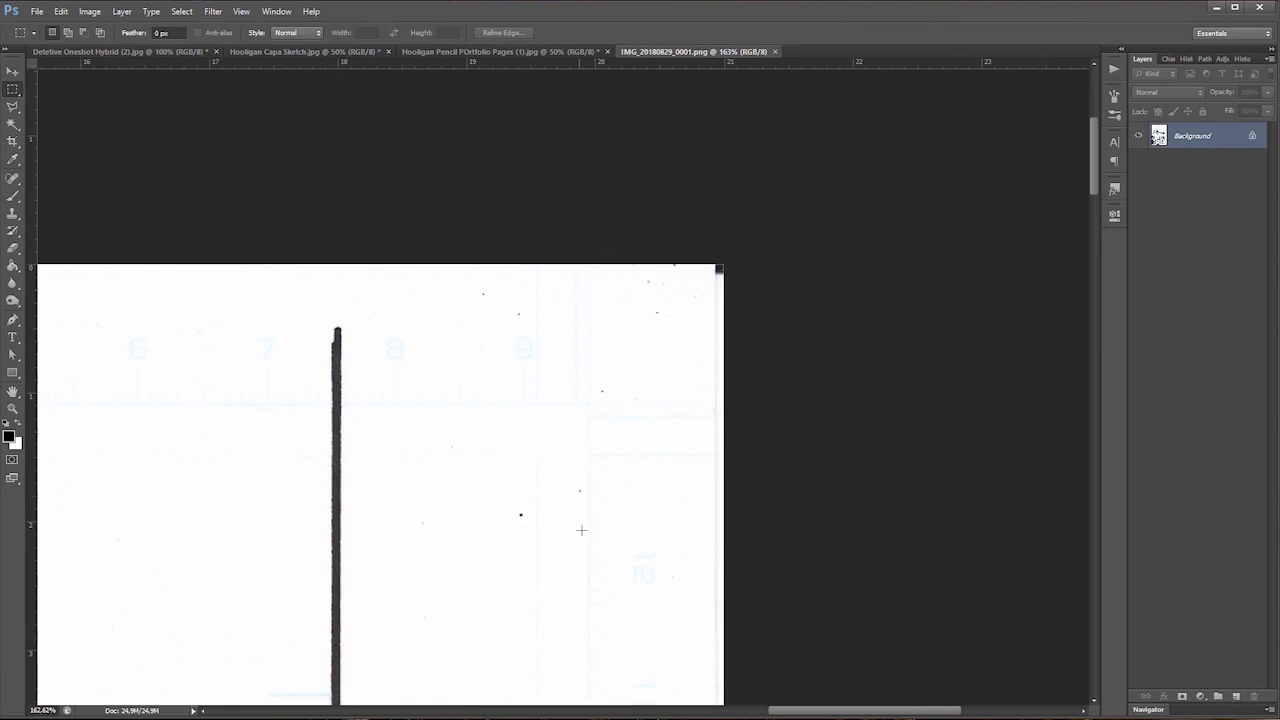
scroll(579, 500, down, 2)
scroll(463, 457, down, 3)
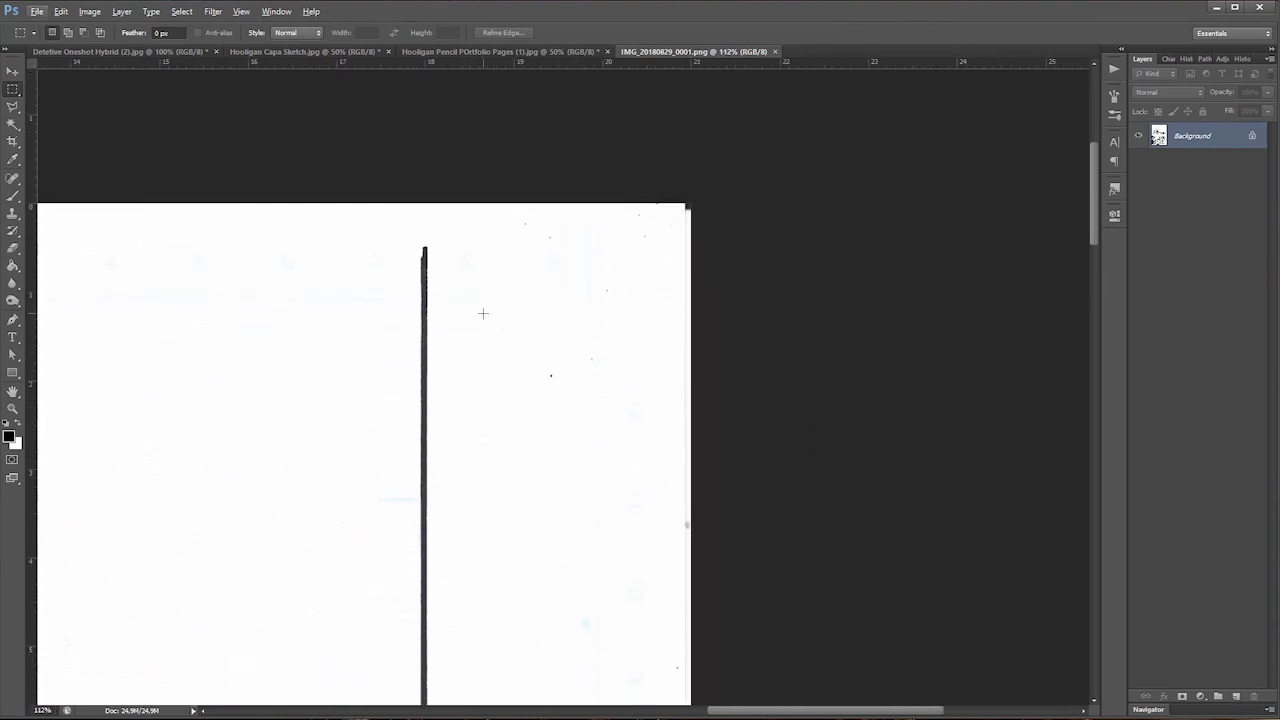
Step: Set the lightness of both the Blues and the Cyans to +100 in Hue/Saturation for the inked page
key(ctrl+u)
click(885, 233)
click(860, 312)
drag(926, 335, 996, 290)
click(885, 233)
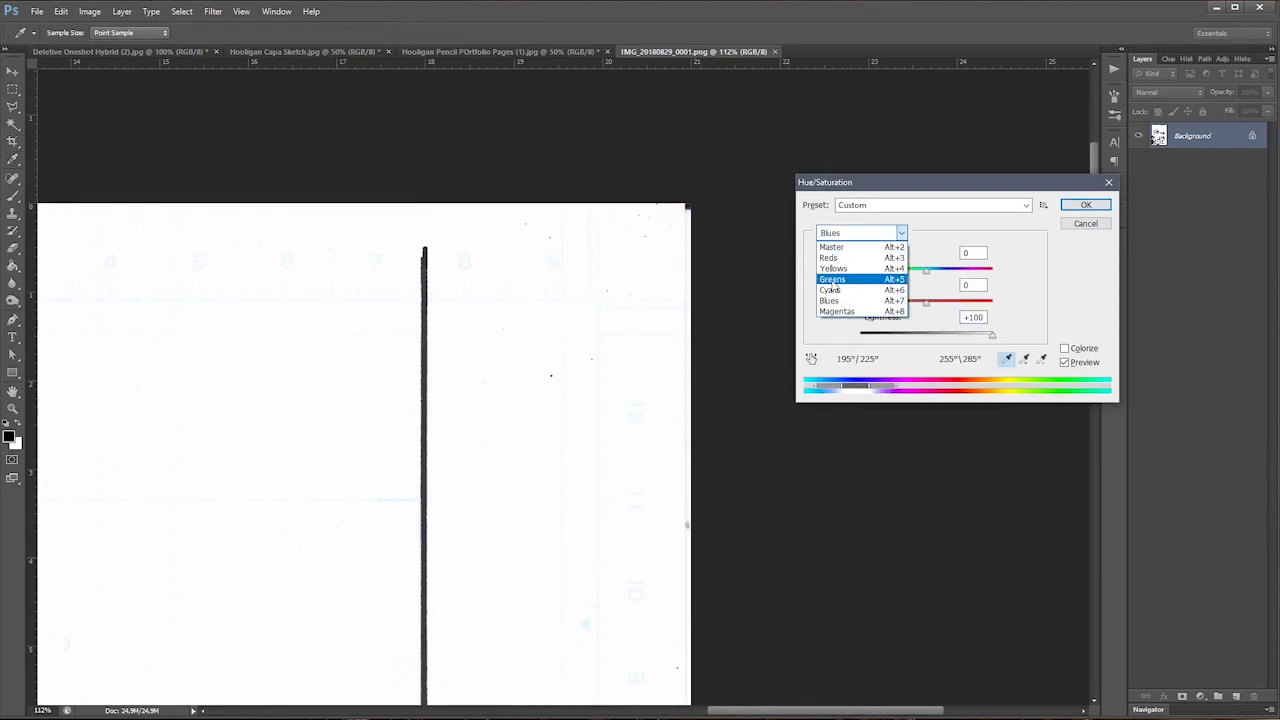
click(850, 292)
click(929, 340)
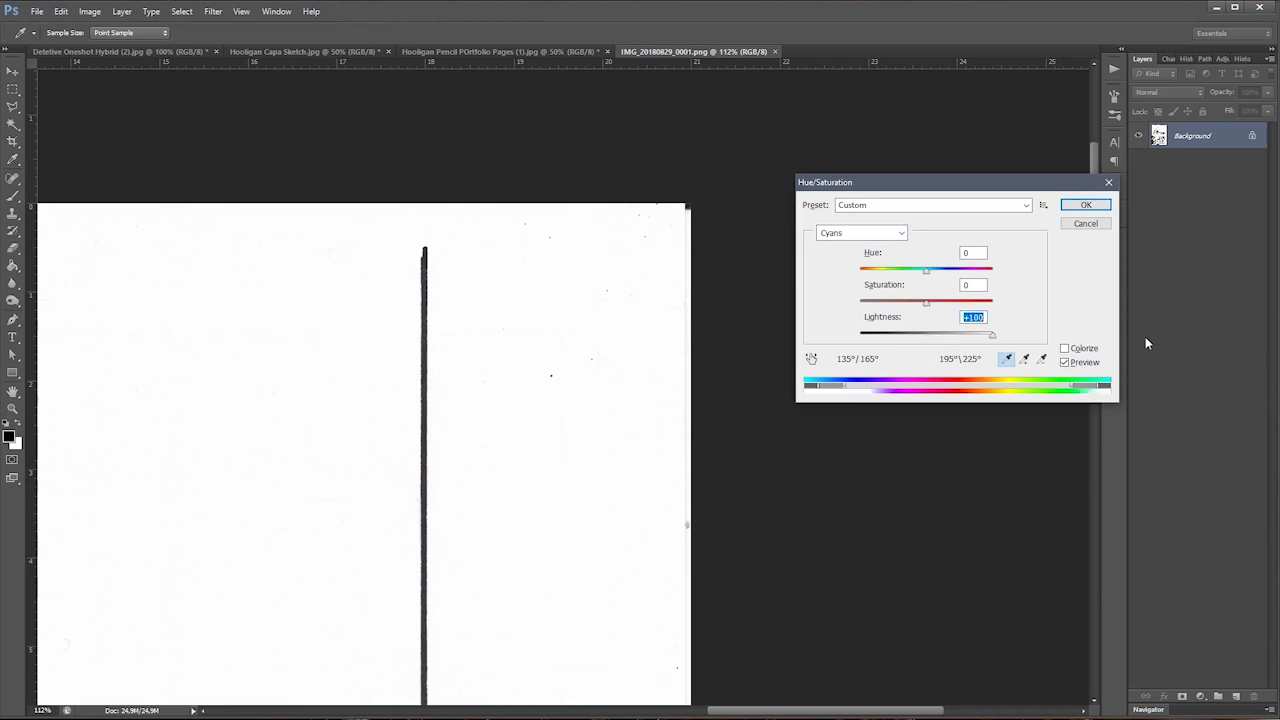
Step: Apply the Hue/Saturation adjustment to the inked page and undo it to bring back the blue marks
click(1085, 205)
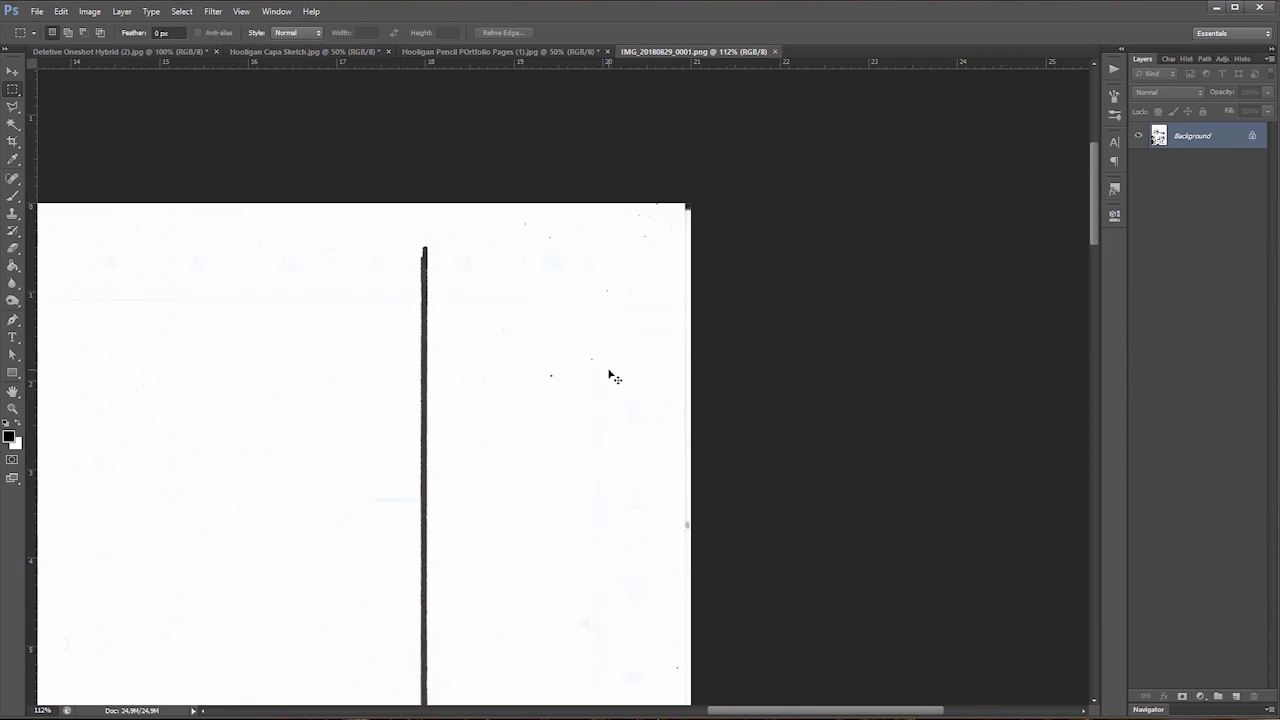
click(1137, 59)
click(1138, 59)
Step: Examine the inked page's panels and lower margin up close for blue ruler numbers and printed paper markings
key(ctrl+minus)
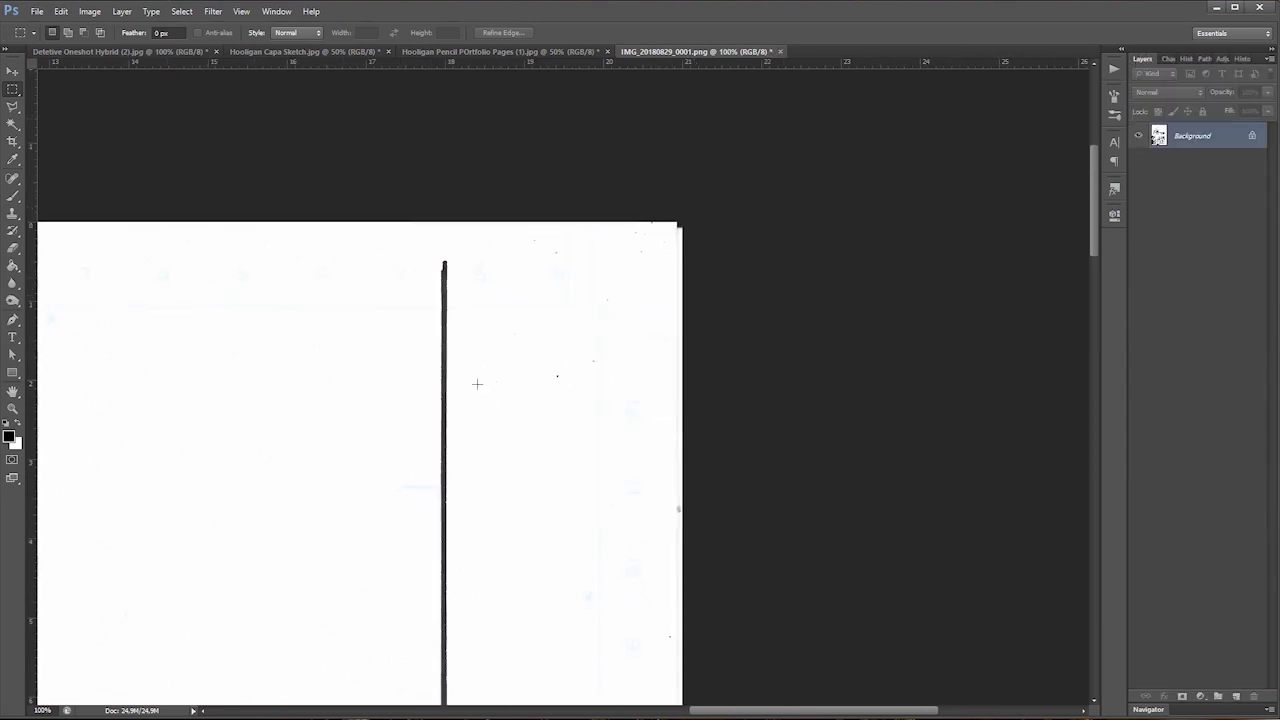
key(ctrl+minus)
key(ctrl+minus)
key(ctrl+minus)
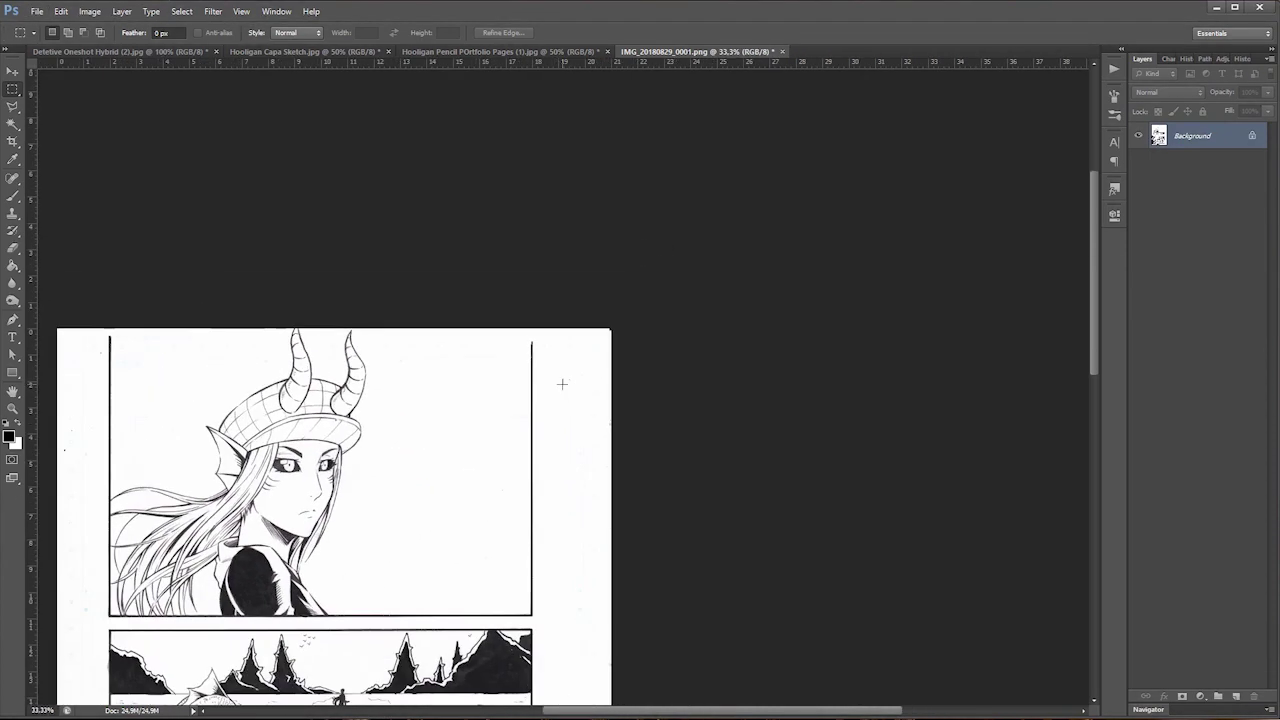
scroll(561, 384, down, 5)
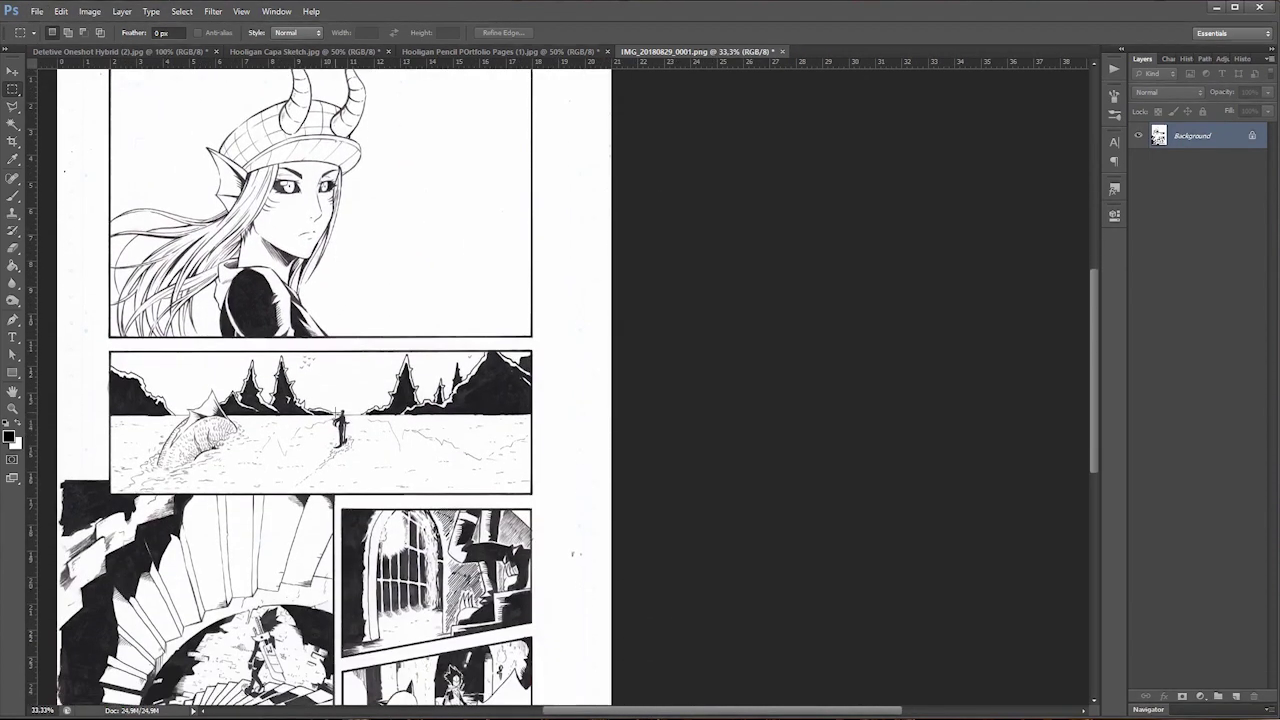
scroll(458, 441, down, 3)
scroll(374, 622, up, 5)
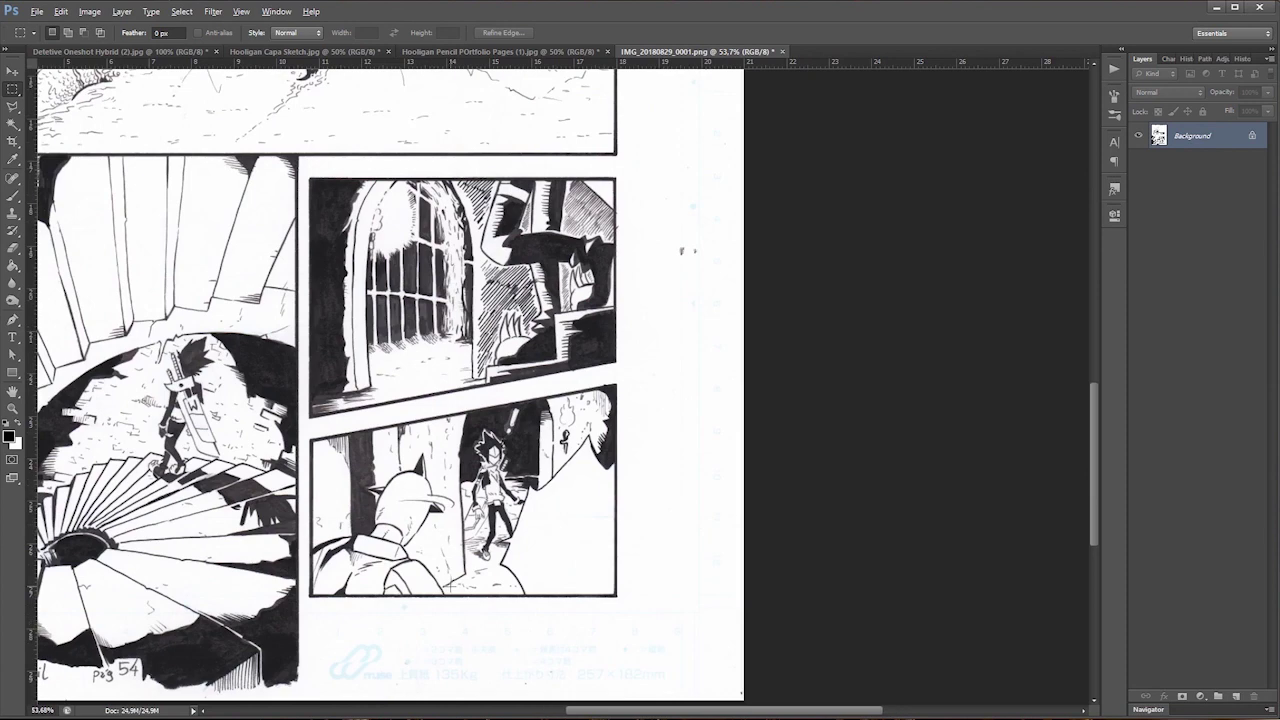
scroll(447, 568, up, 3)
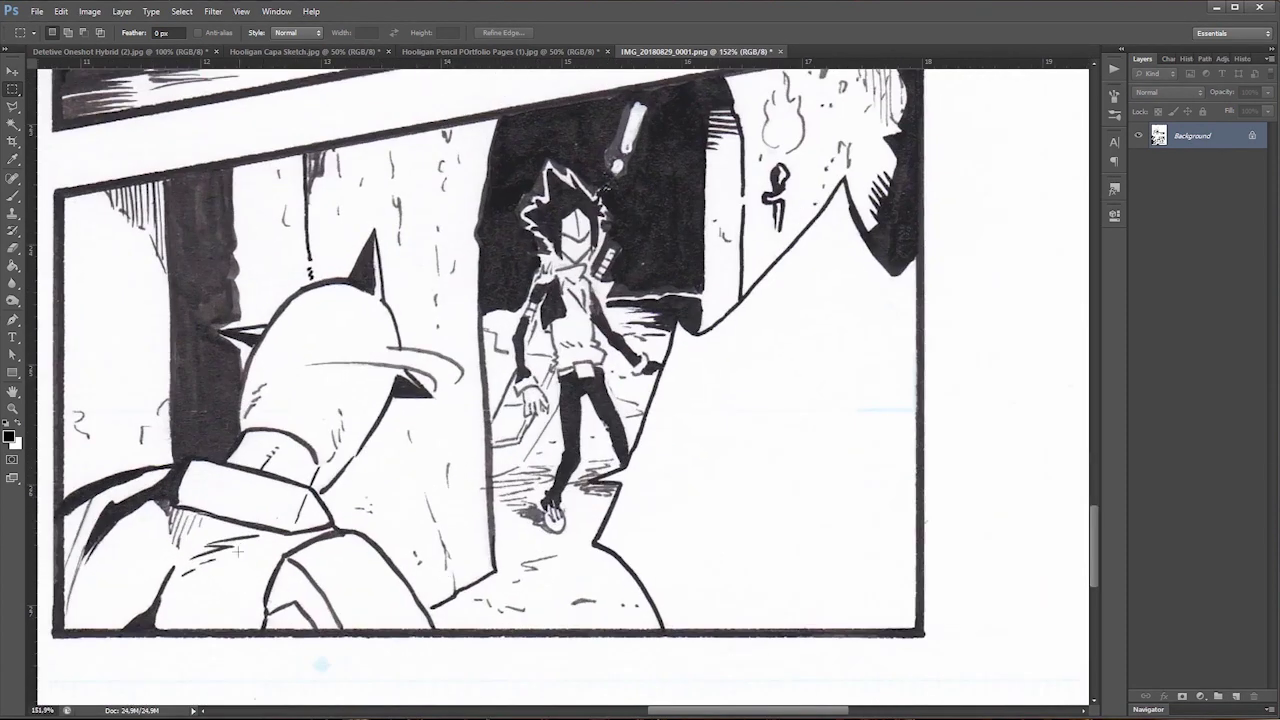
scroll(313, 513, down, 2)
scroll(805, 615, down, 2)
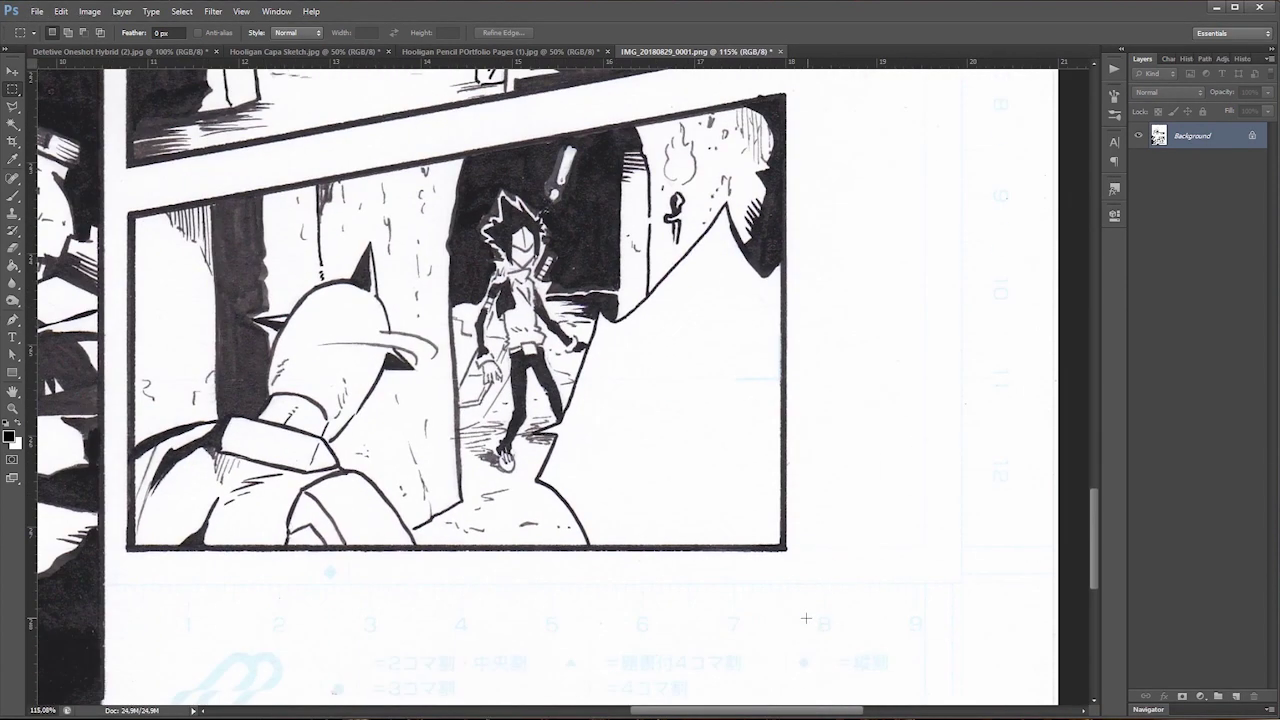
scroll(799, 600, down, 1)
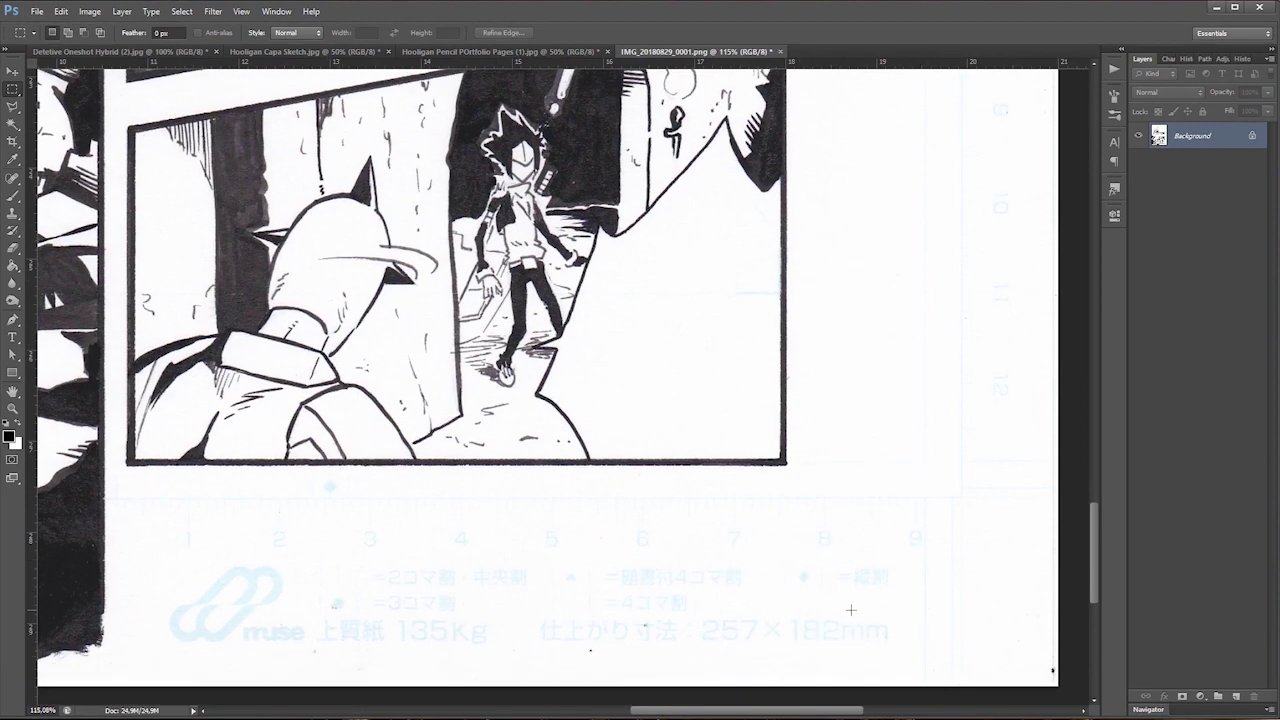
Step: Remove the blue markings with Hue/Saturation, setting the lightness of both the Blues and the Cyans to +100
key(ctrl+u)
click(901, 232)
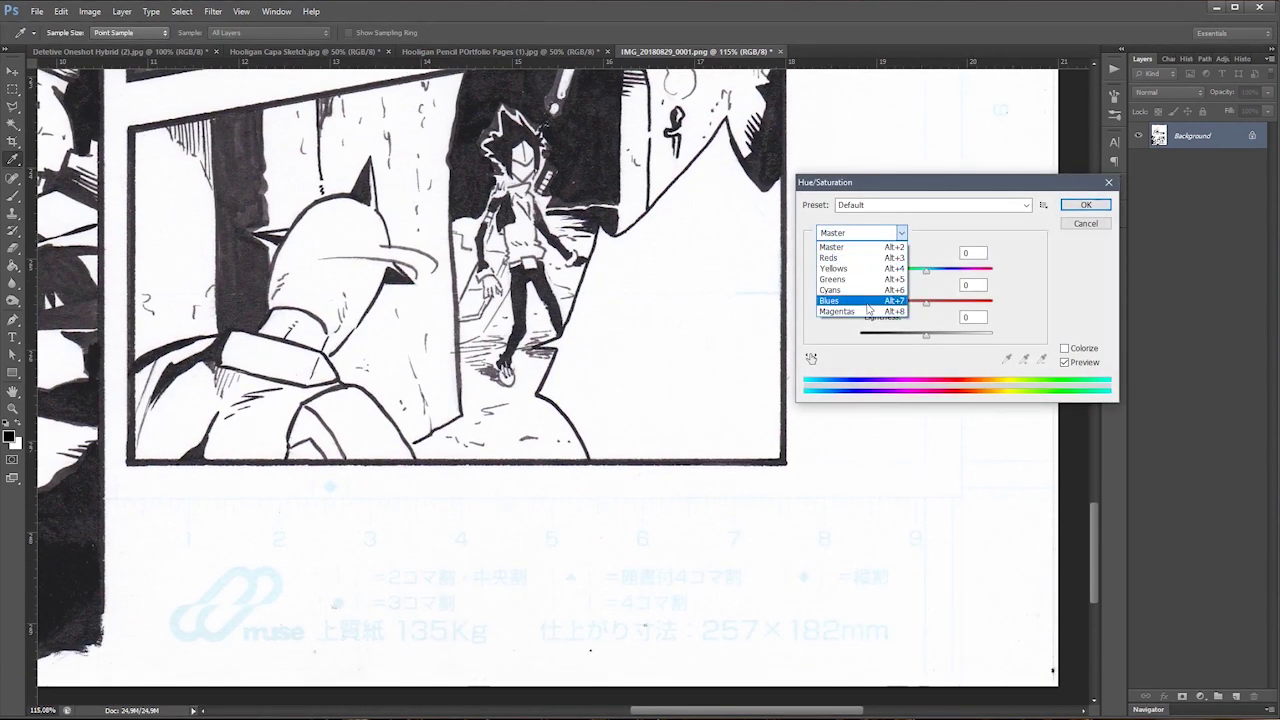
click(867, 300)
drag(926, 334, 992, 334)
click(901, 232)
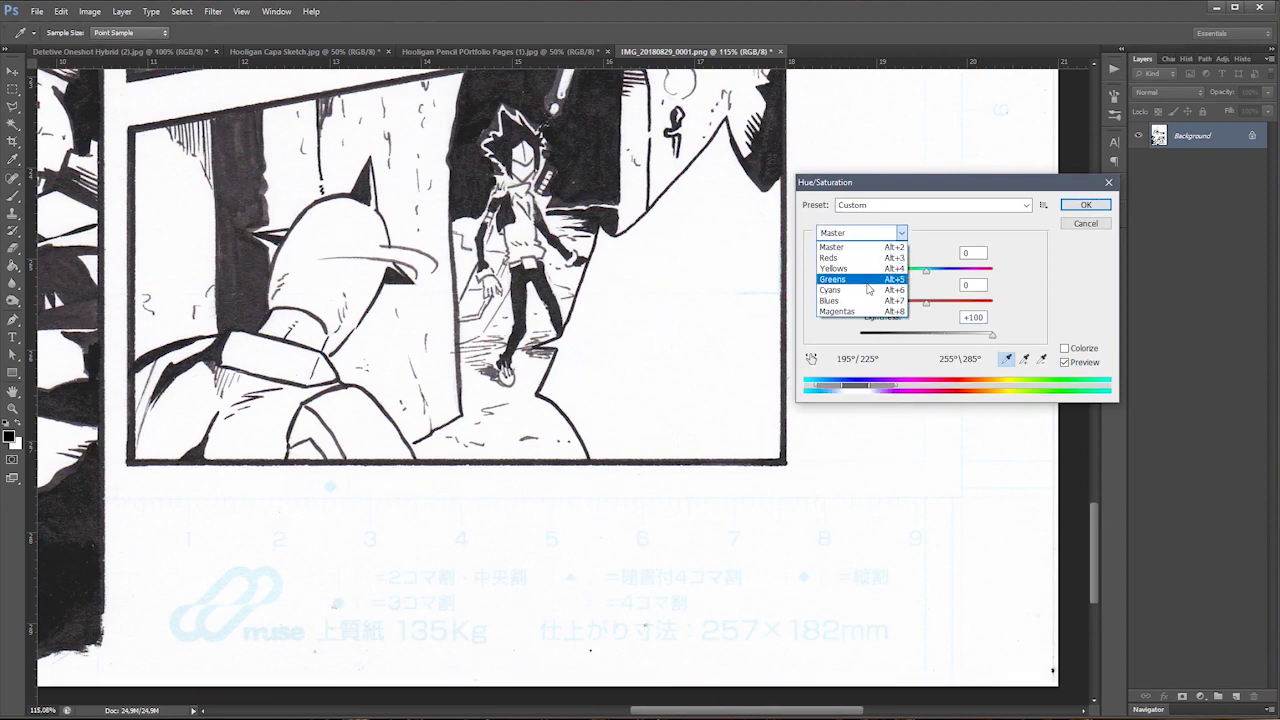
click(830, 289)
drag(926, 334, 992, 334)
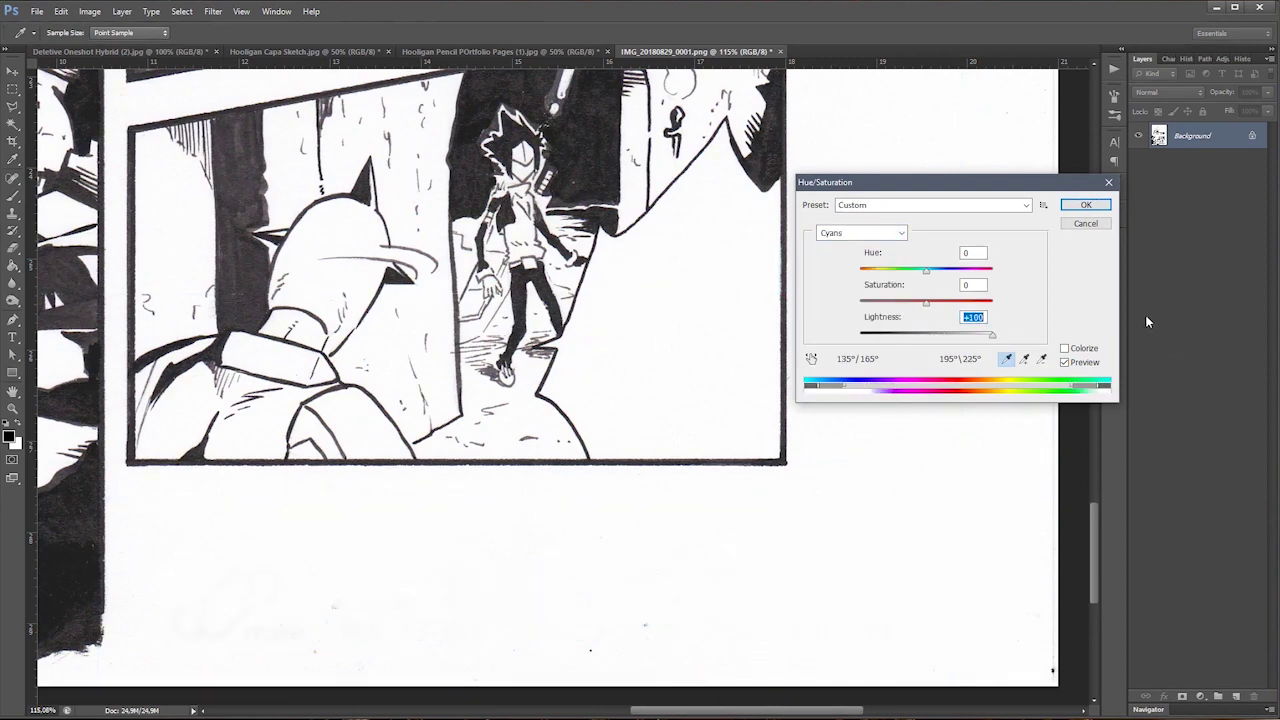
click(1085, 204)
key(m)
Step: Whiten the paper and deepen the blacks with Levels, setting the white input to 244 and the black input to 71
scroll(310, 645, up, 2)
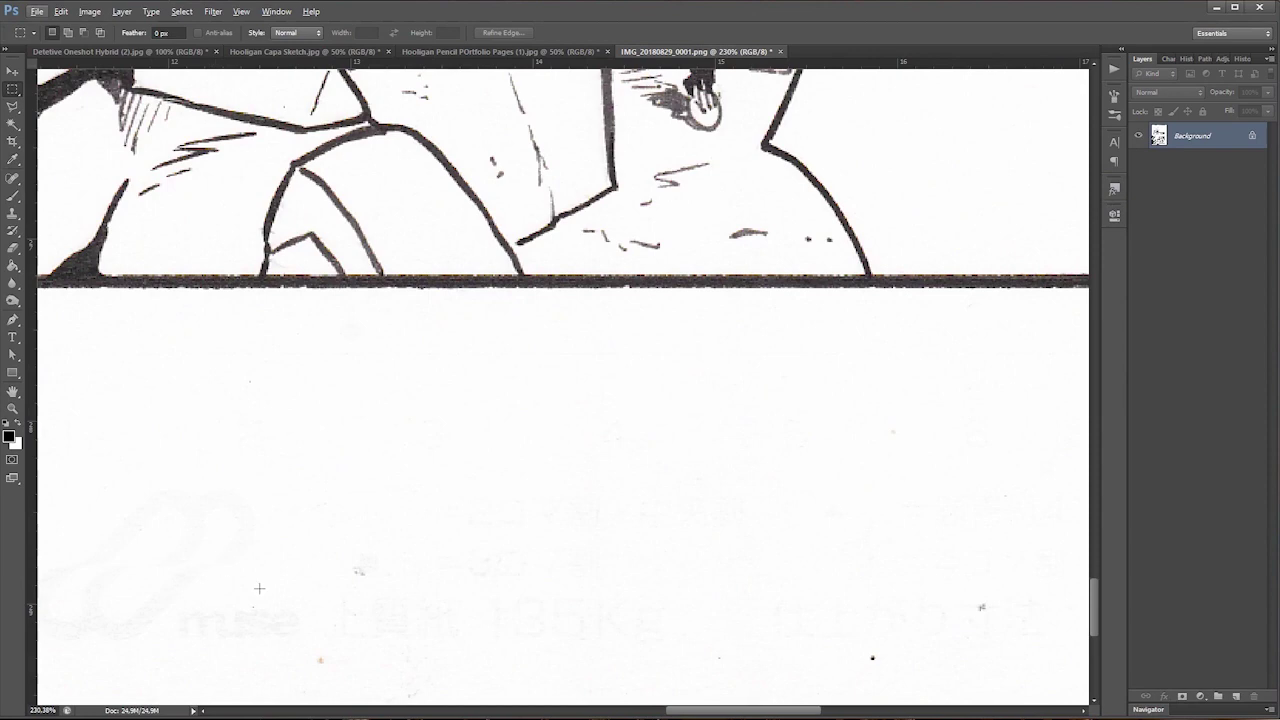
click(89, 11)
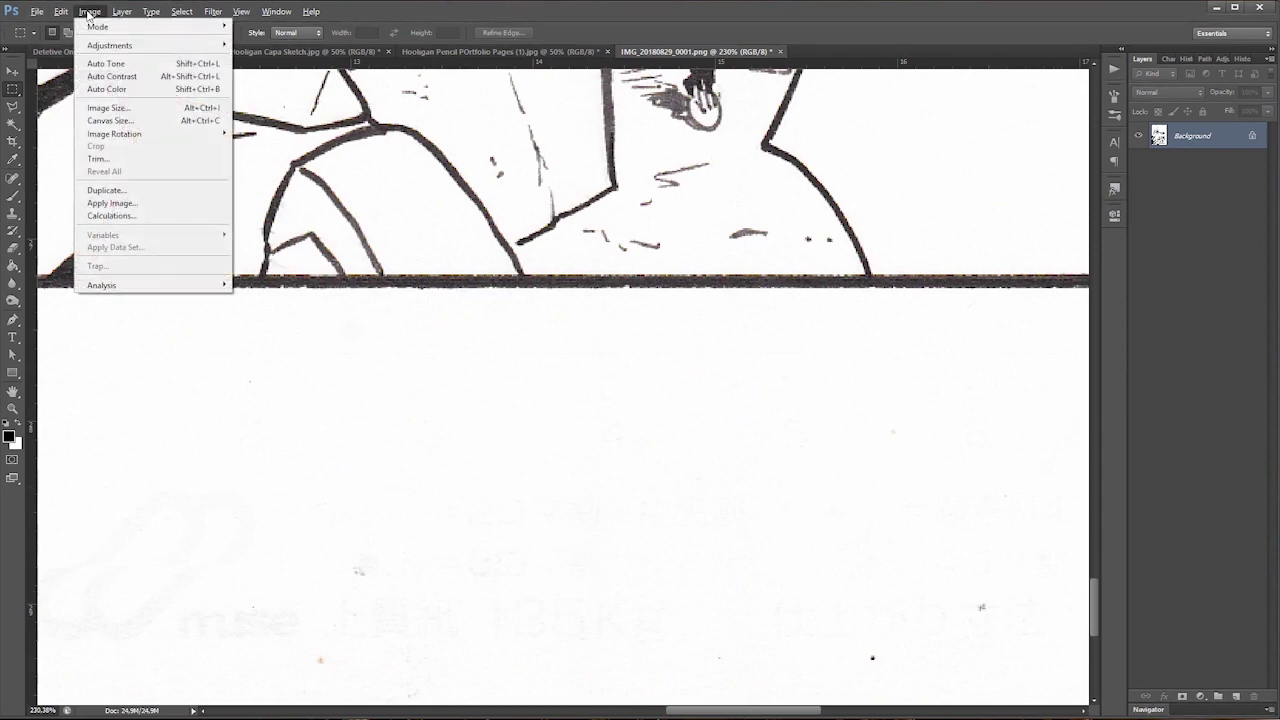
click(400, 464)
scroll(400, 464, down, 4)
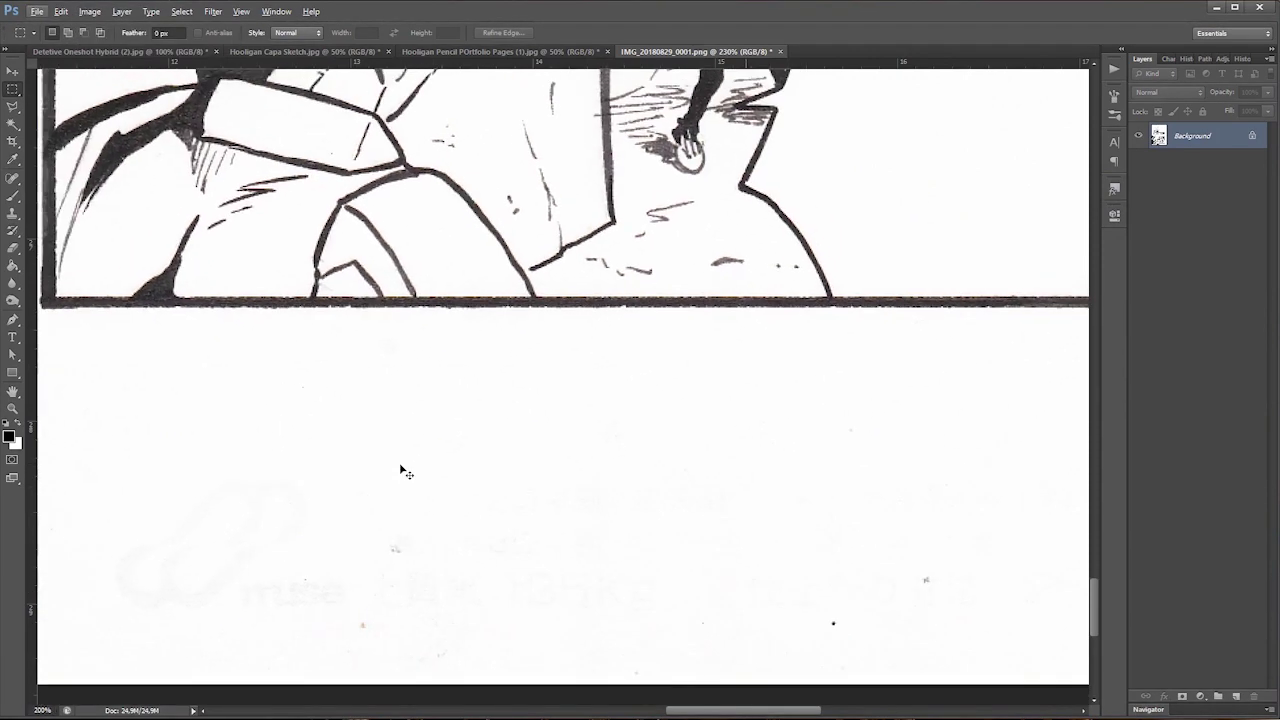
click(89, 11)
mouse_move(109, 45)
click(254, 57)
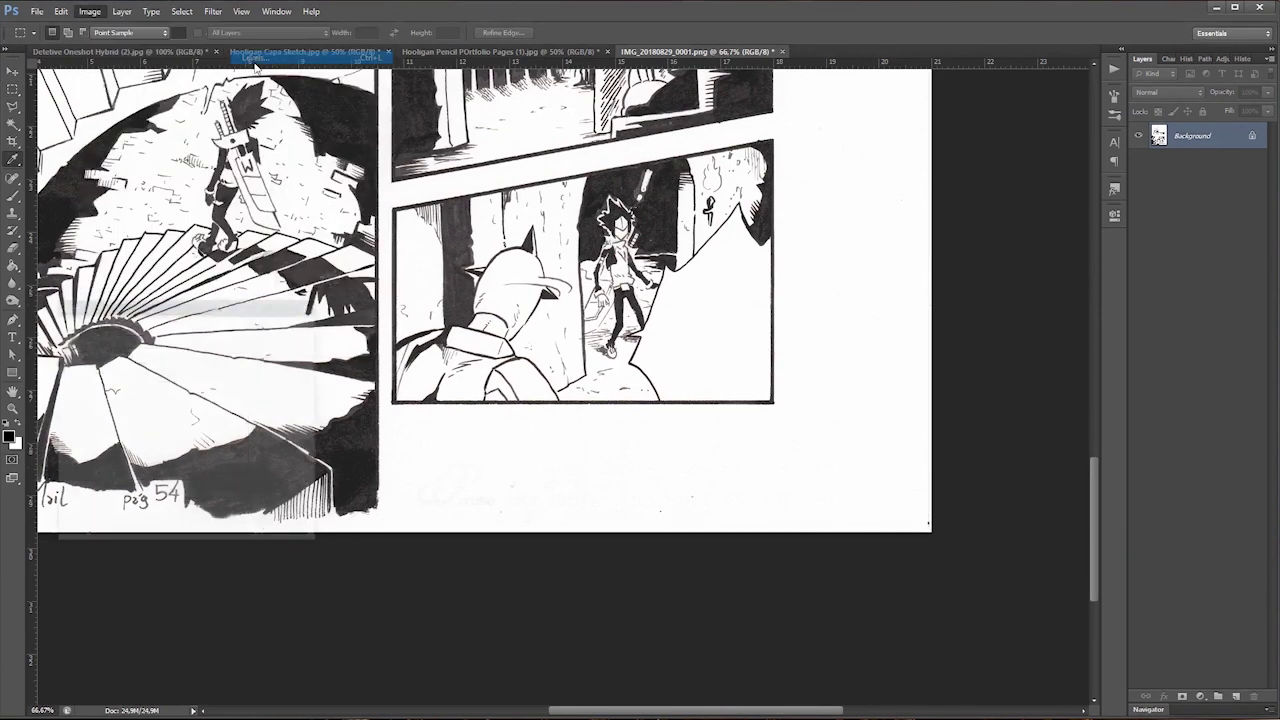
drag(242, 455, 235, 455)
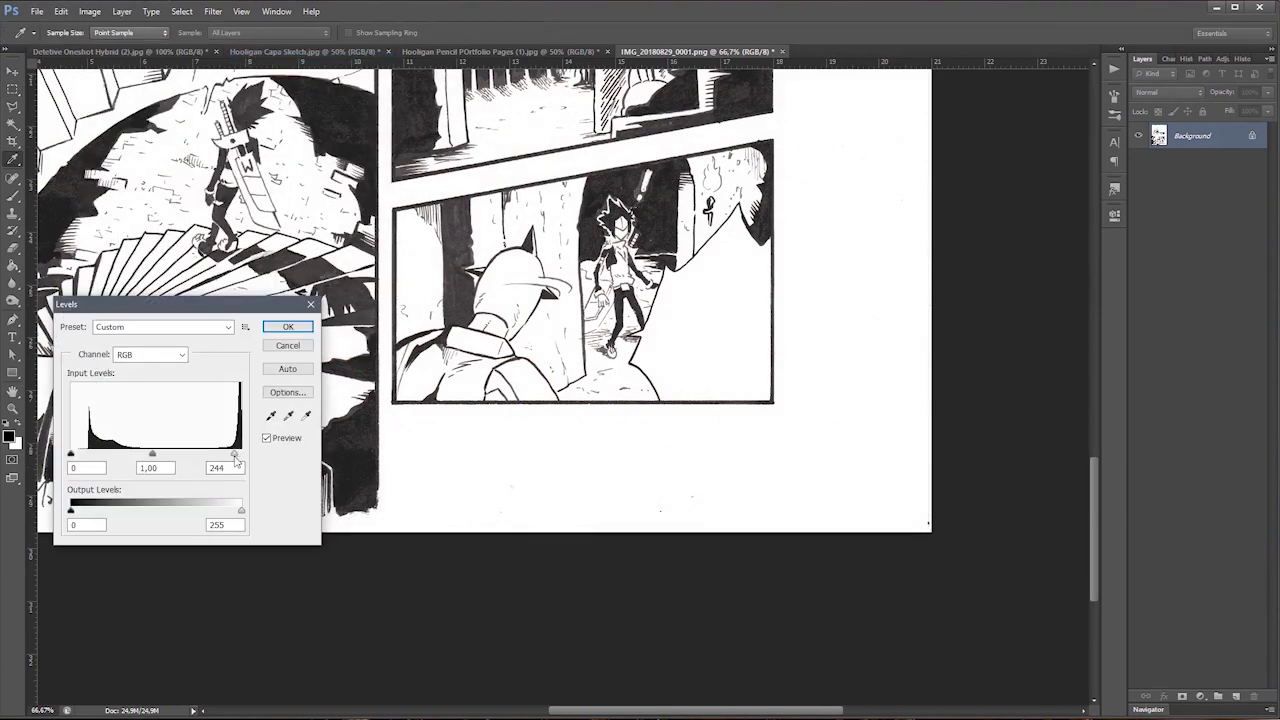
drag(75, 457, 120, 456)
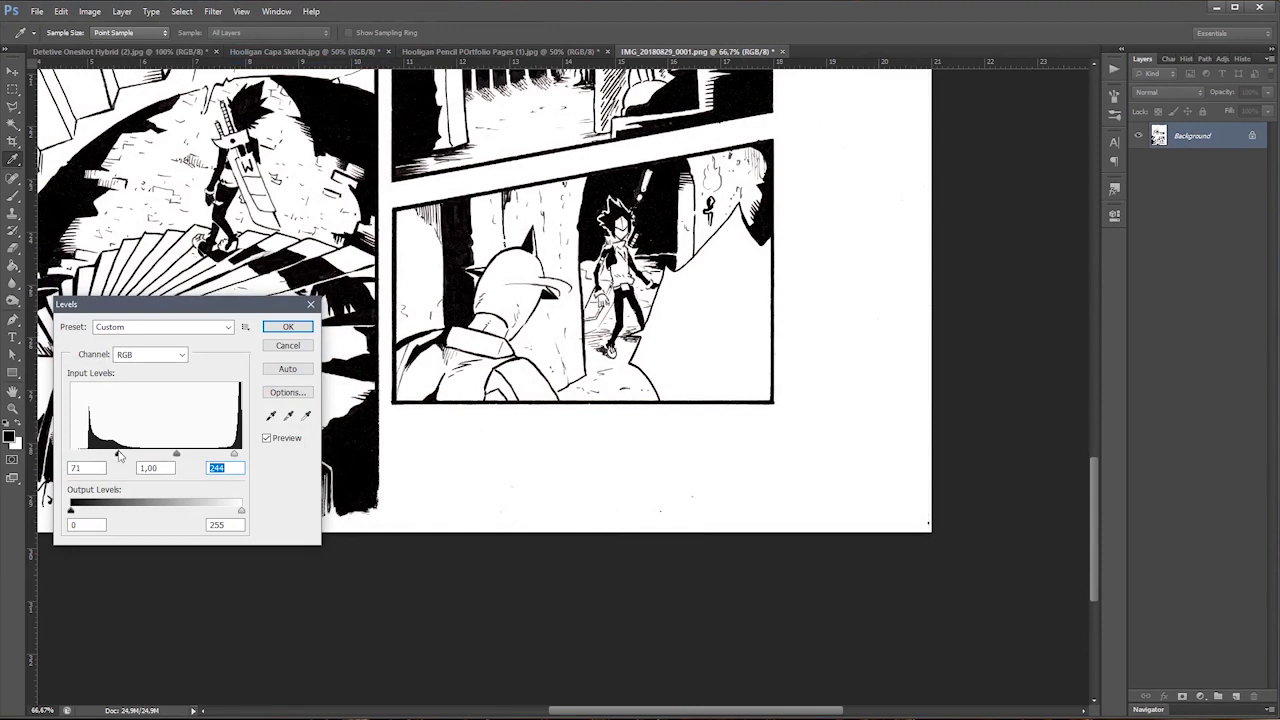
click(288, 327)
key(m)
Step: Undo and redo the Levels adjustment repeatedly to compare the page's lower margin up close
scroll(514, 571, up, 3)
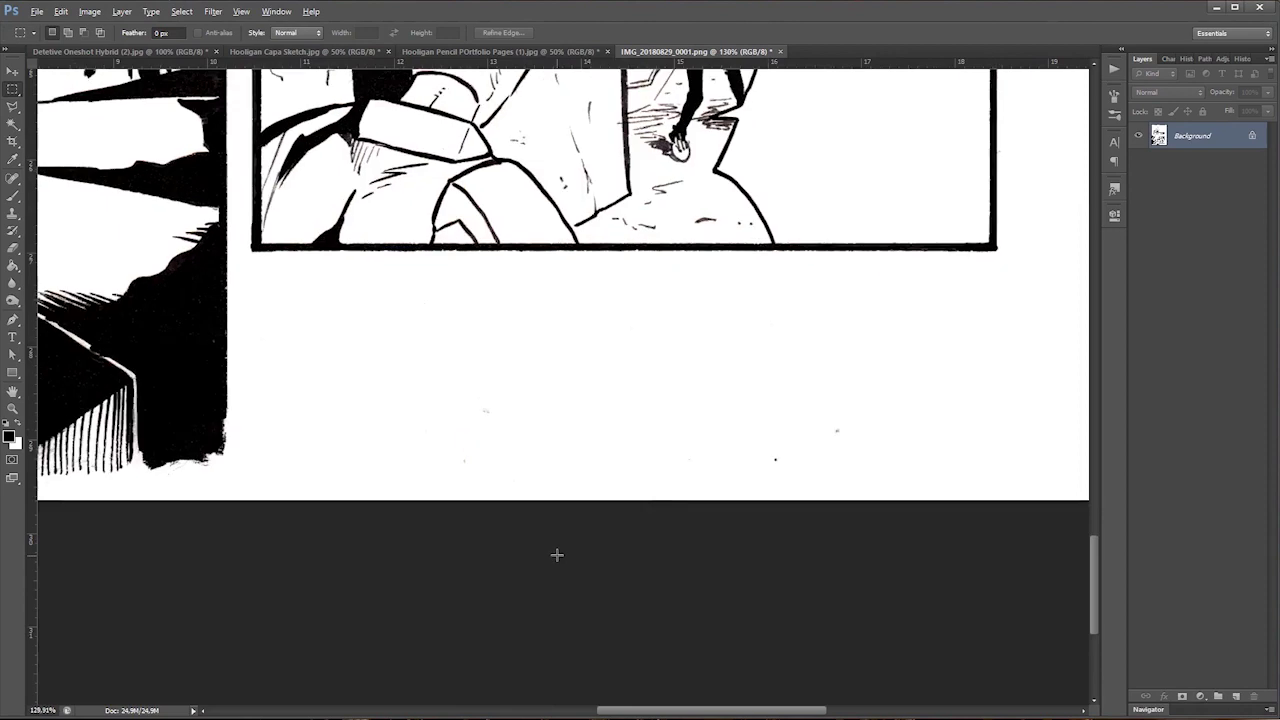
scroll(557, 555, up, 1)
key(ctrl+z)
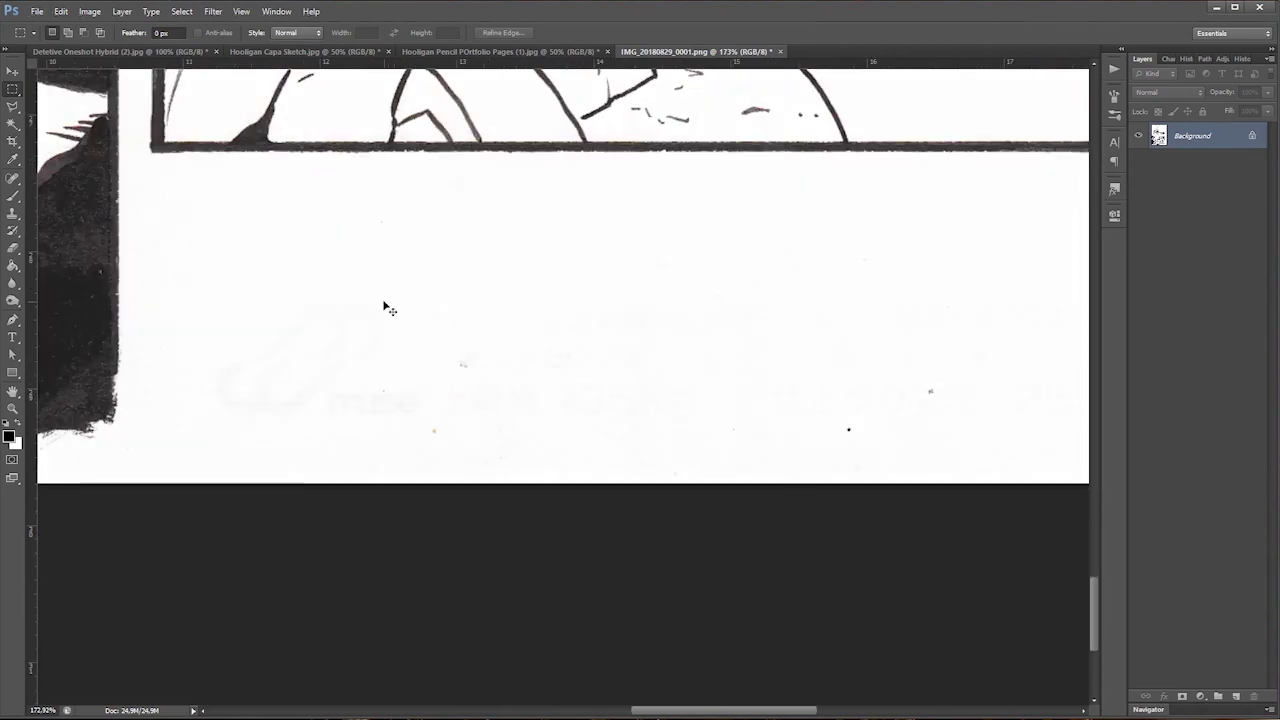
key(ctrl+z)
key(ctrl+z)
key(ctrl+z)
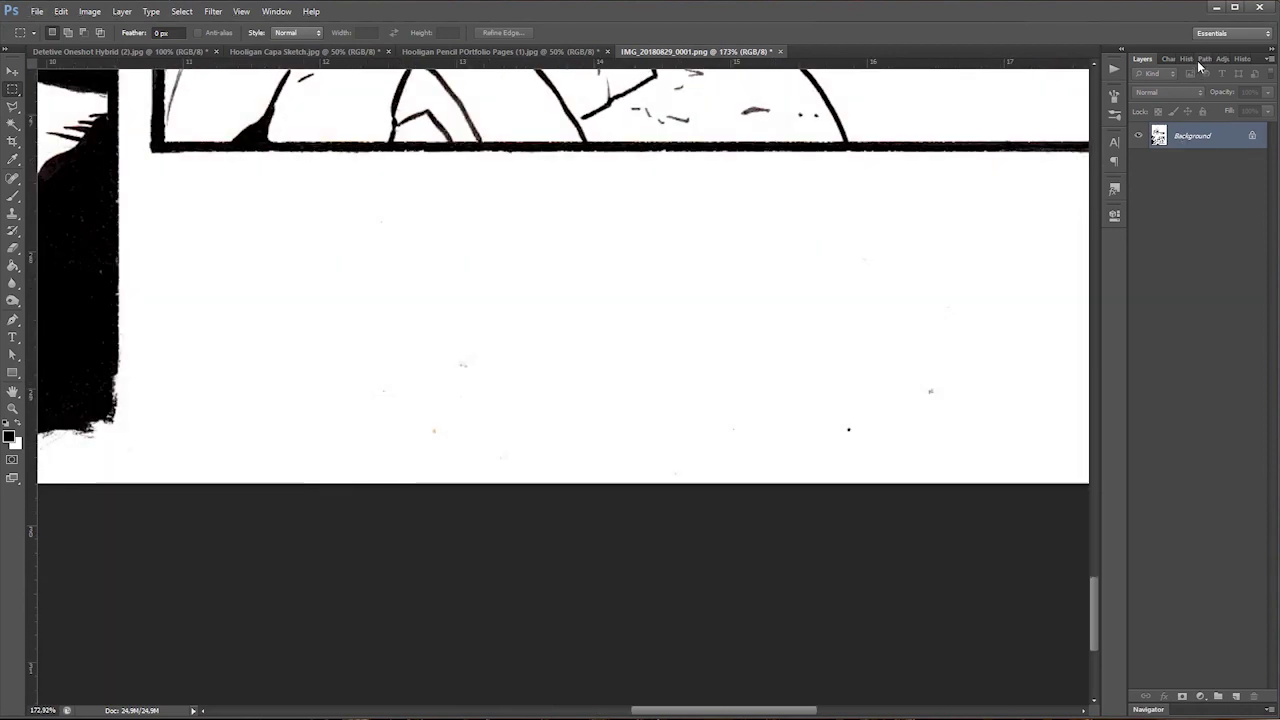
Step: Compare the Open, Hue/Saturation and Levels history states on the lower margin, ending on Levels, and view the whole page
click(1186, 60)
click(1180, 101)
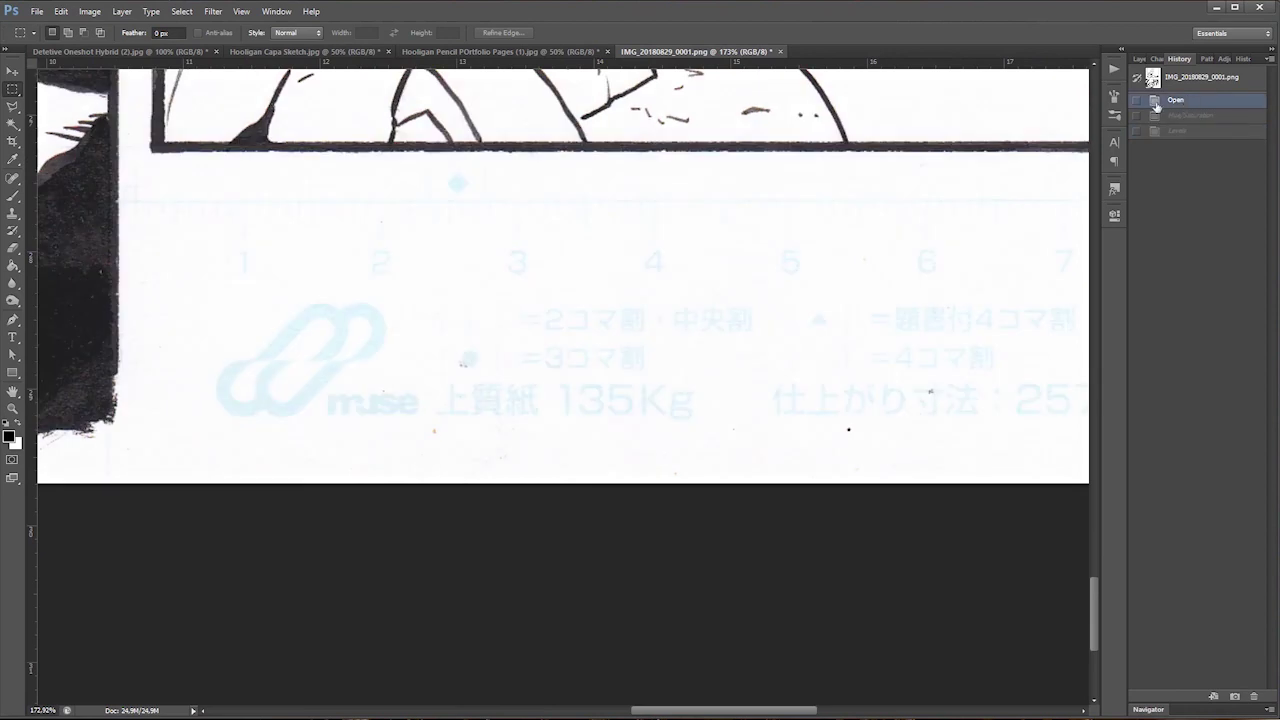
click(1190, 116)
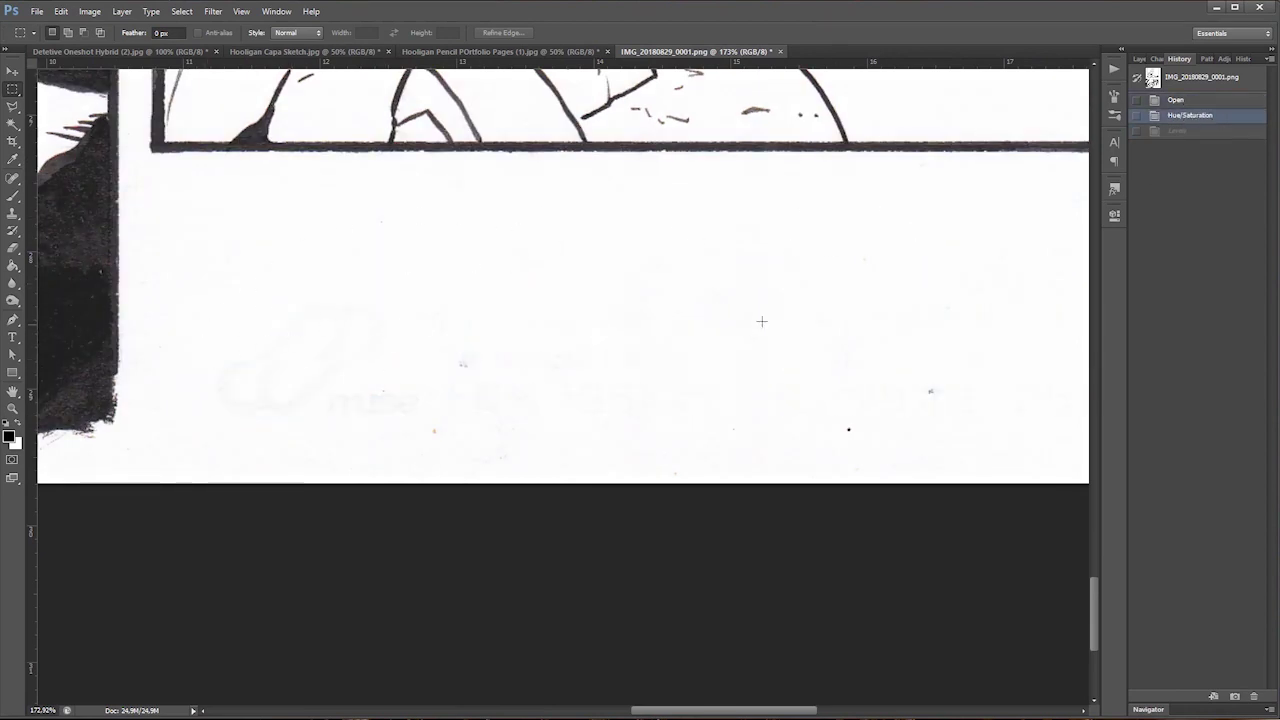
click(1199, 134)
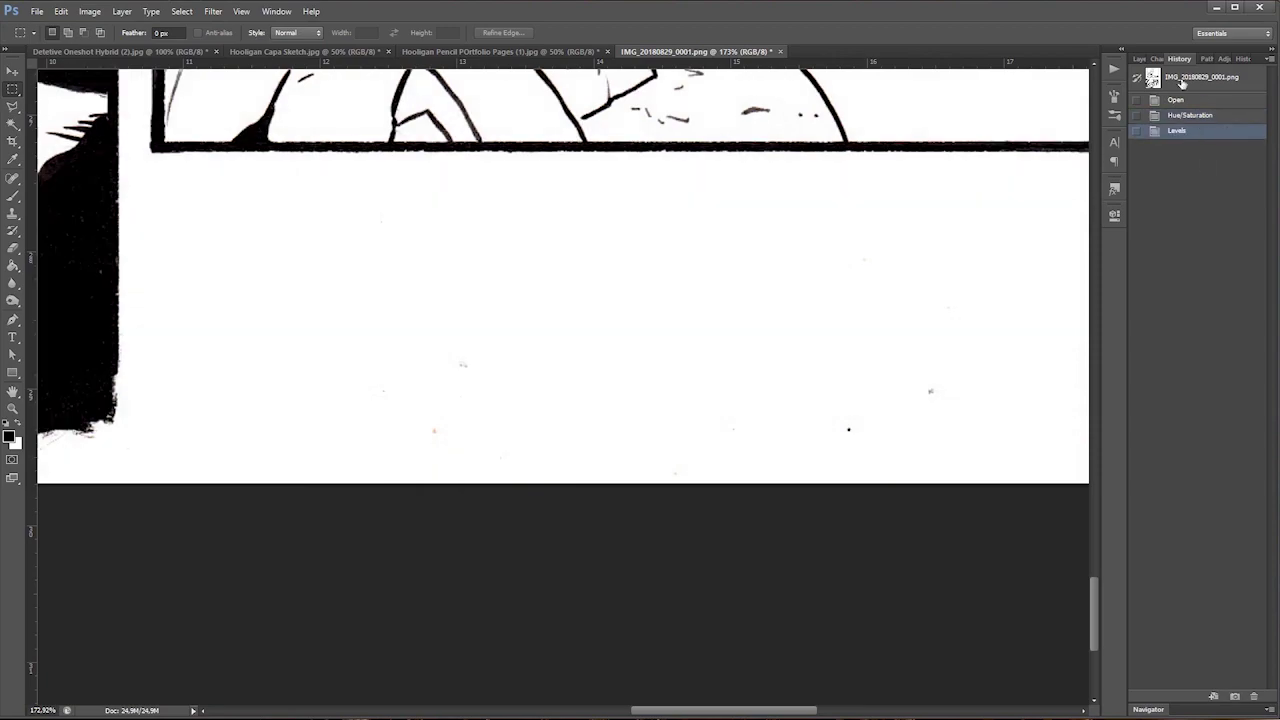
click(1139, 60)
key(ctrl+minus)
key(ctrl+minus)
key(ctrl+minus)
key(ctrl+minus)
key(ctrl+minus)
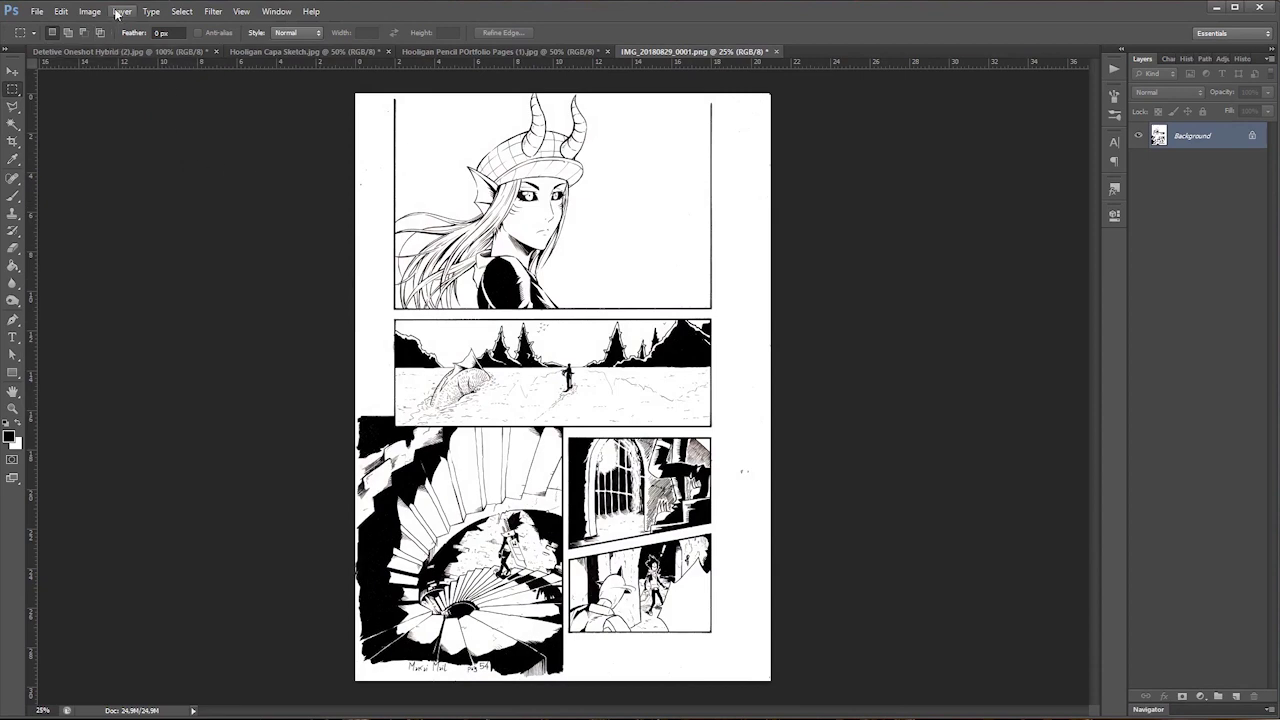
Step: Review the cleaned Hooligan Pencil POrtfolio Pages (1).jpg, Hooligan Capa Sketch.jpg and Detetive Oneshot Hybrid (2).jpg documents
click(408, 52)
click(349, 55)
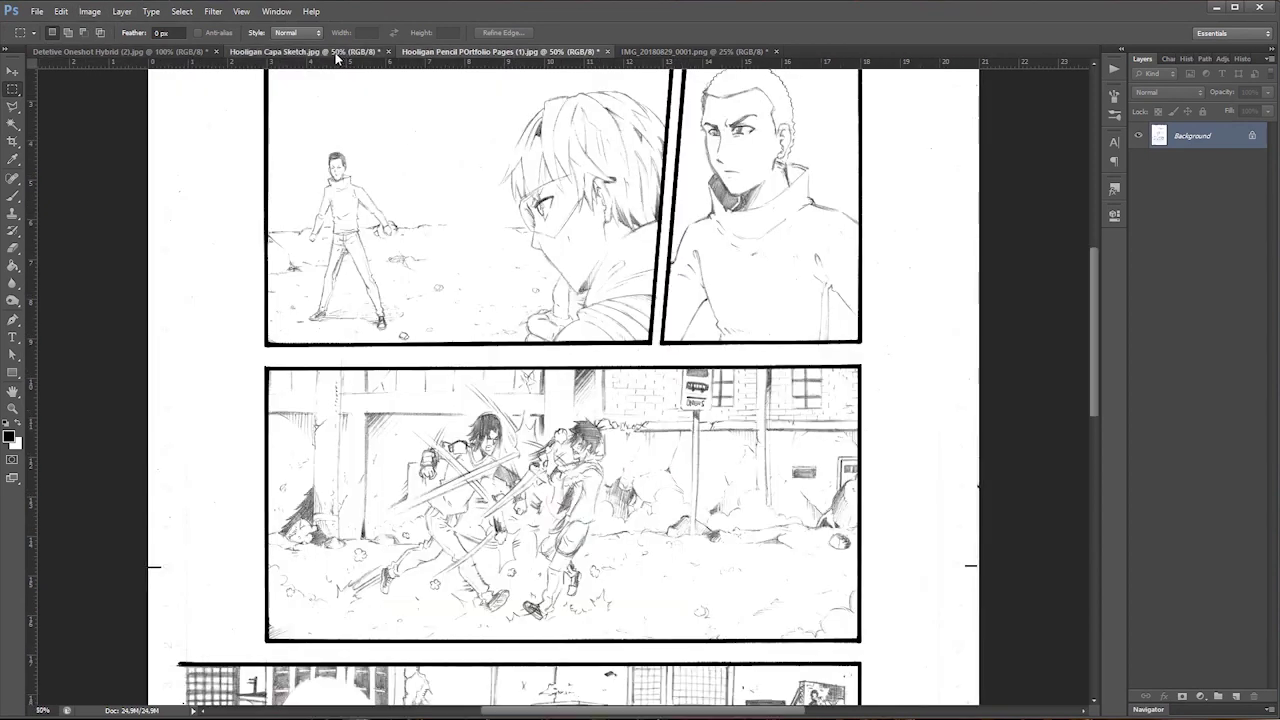
click(125, 50)
click(307, 52)
scroll(560, 400, up, 3)
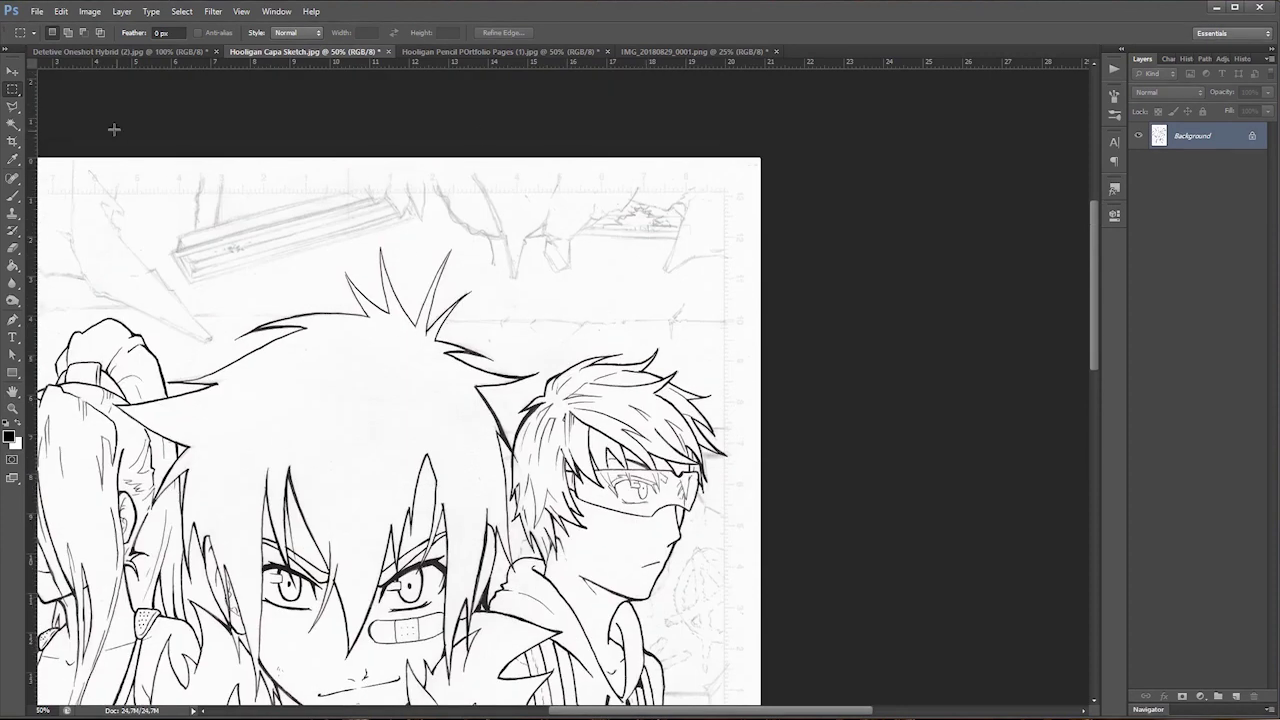
click(132, 51)
scroll(708, 425, down, 2)
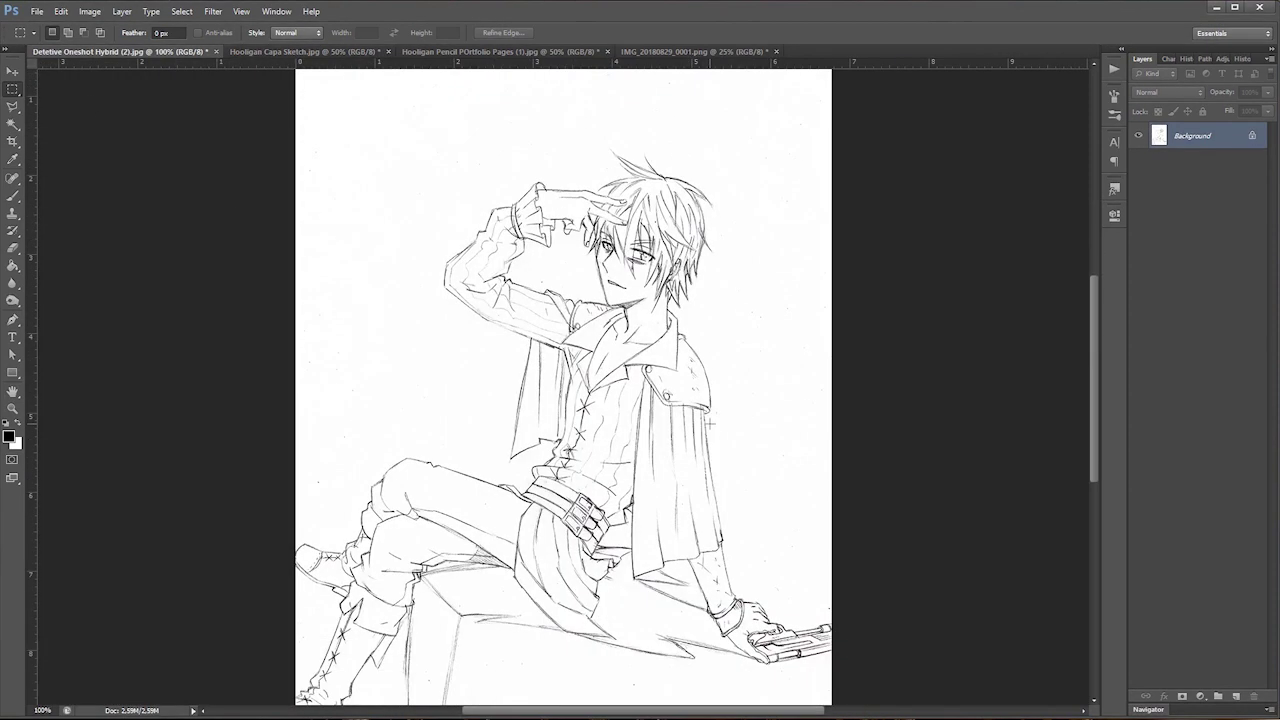